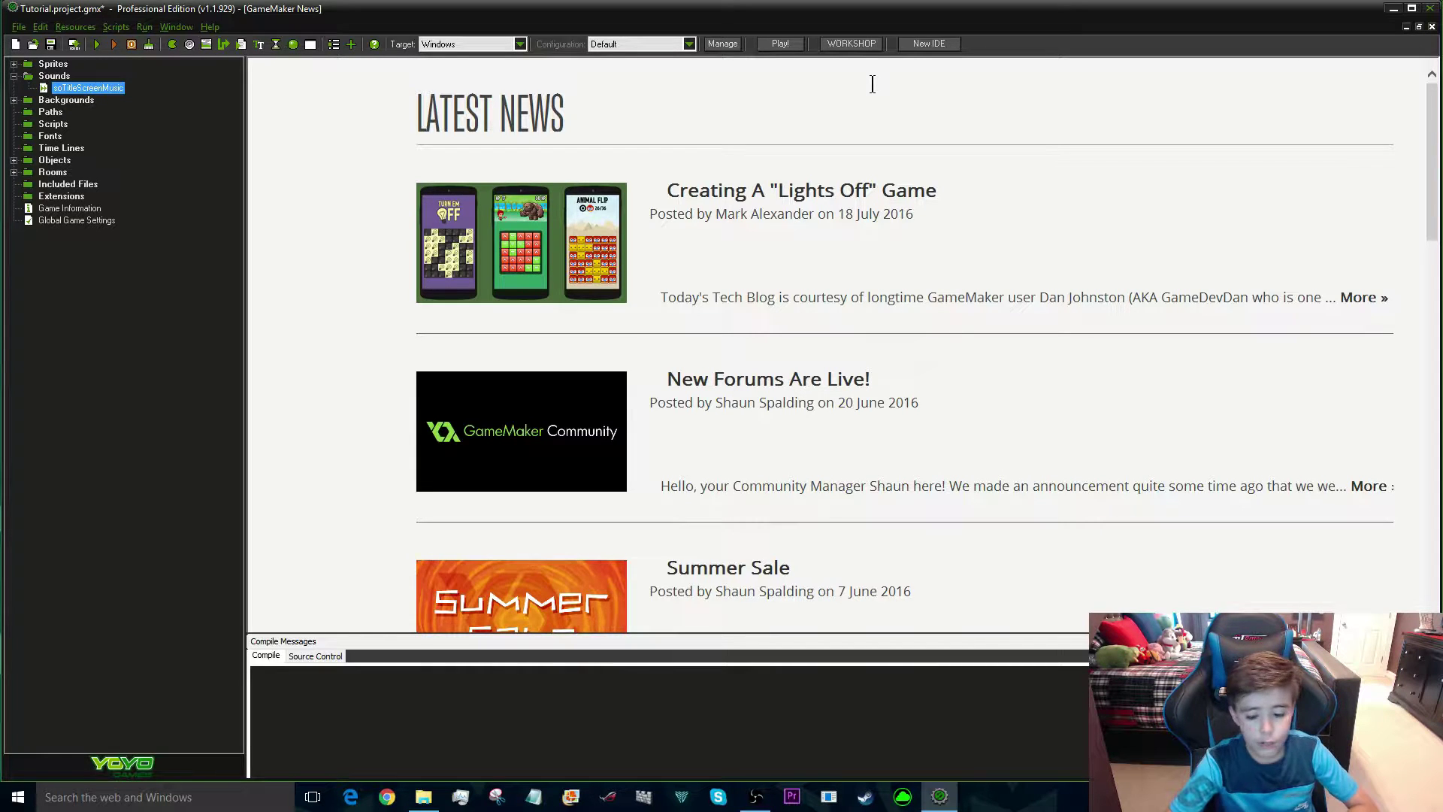
left_click(423, 797)
scroll(611, 554, "down", 1)
scroll(502, 359, "up", 1)
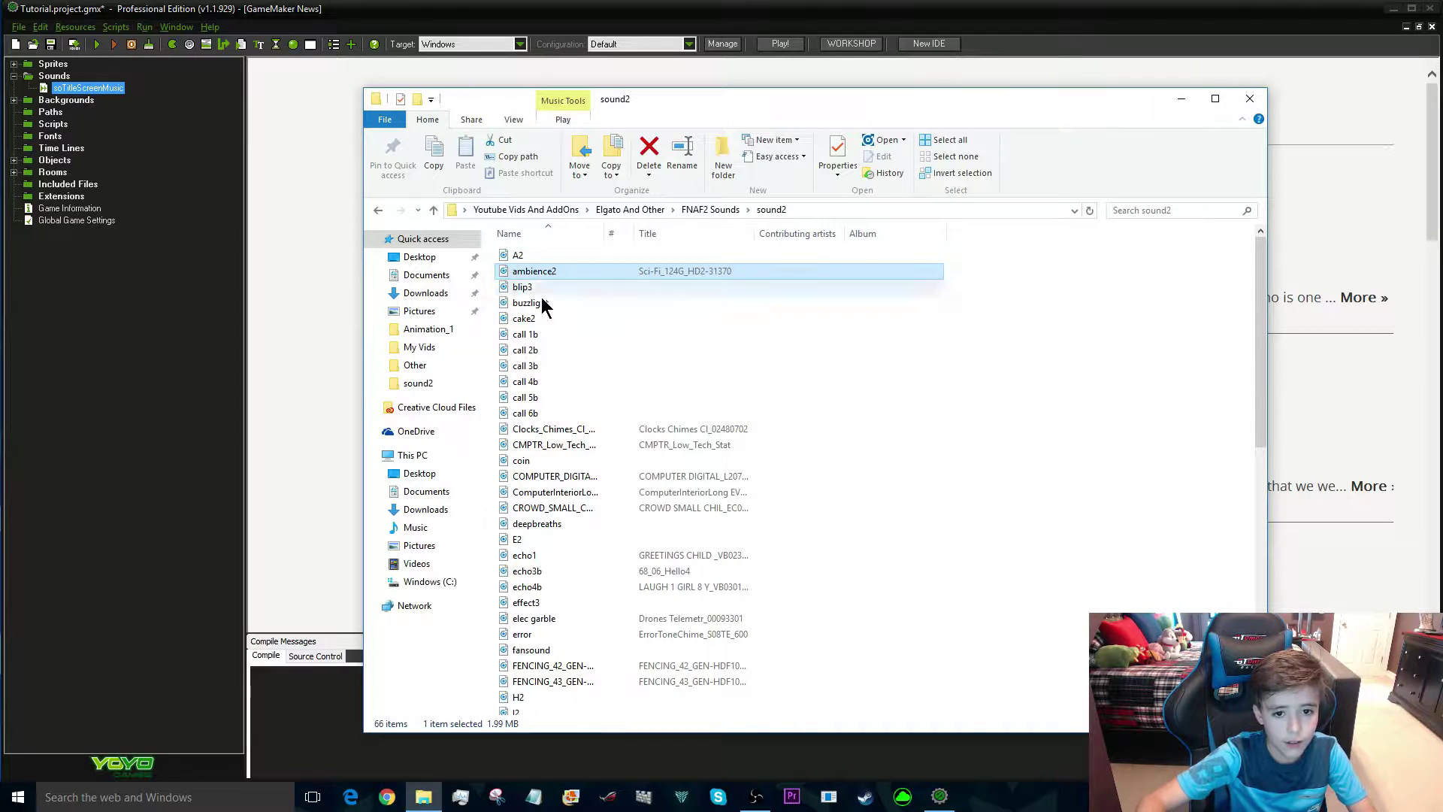
scroll(543, 305, "down", 10)
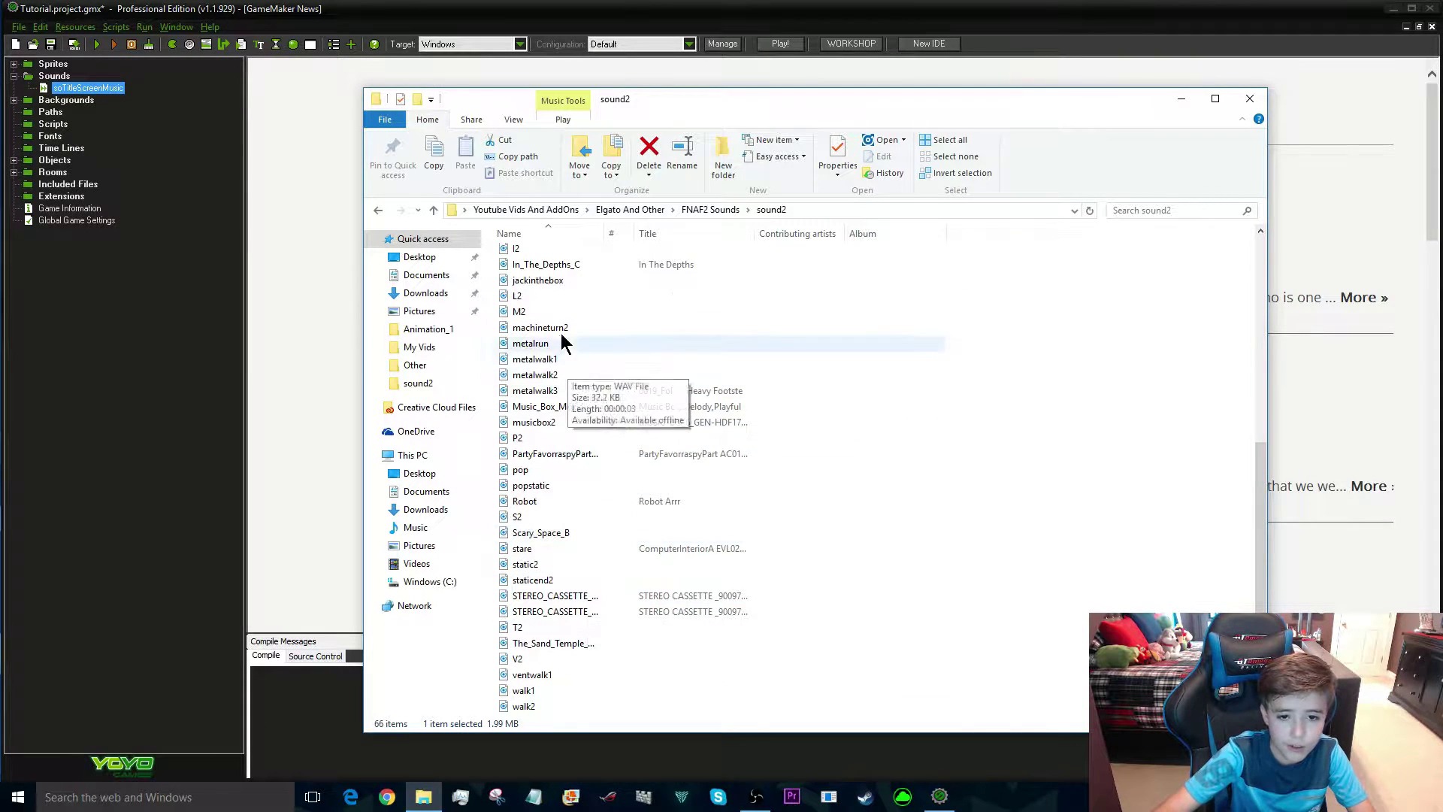
double_click(538, 643)
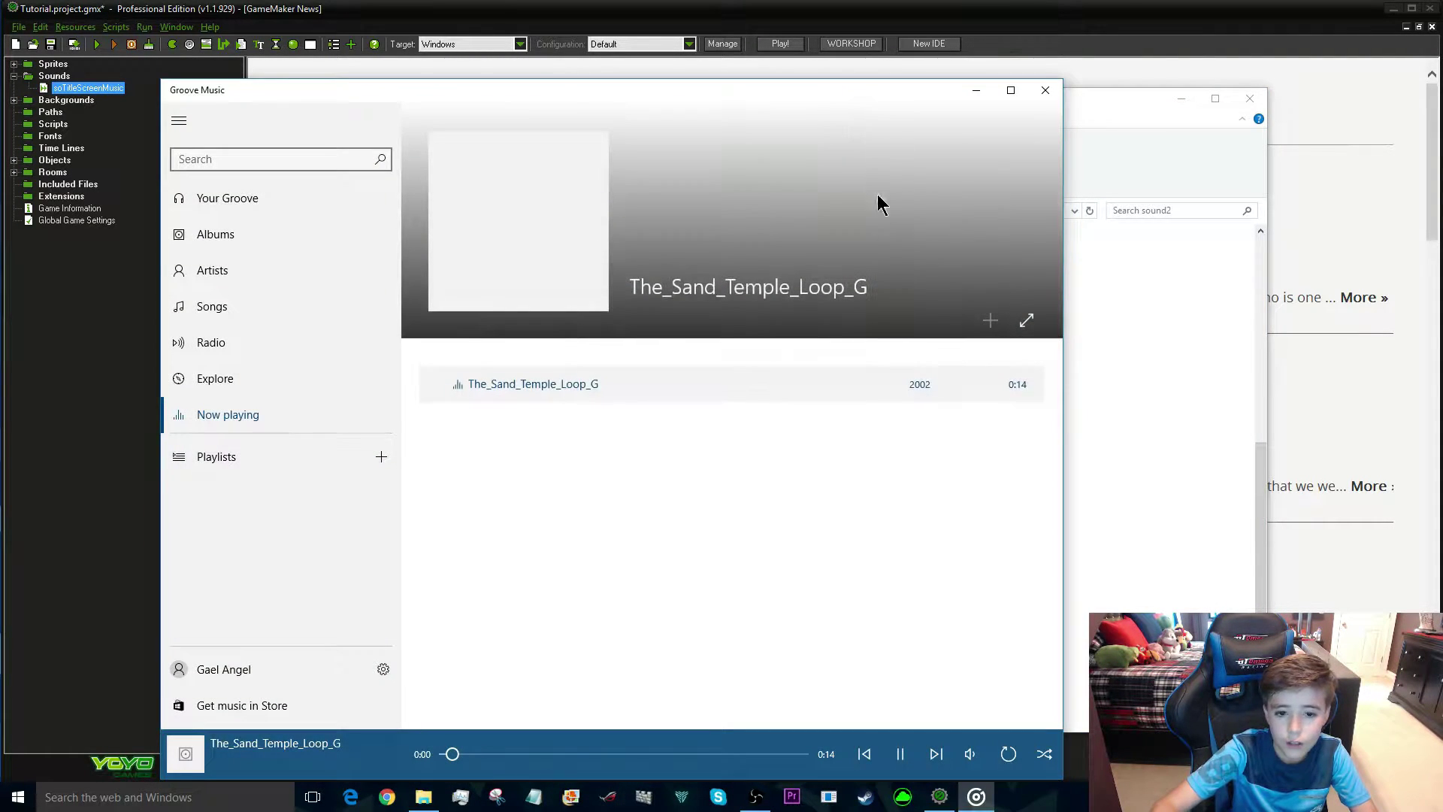
left_click(1045, 90)
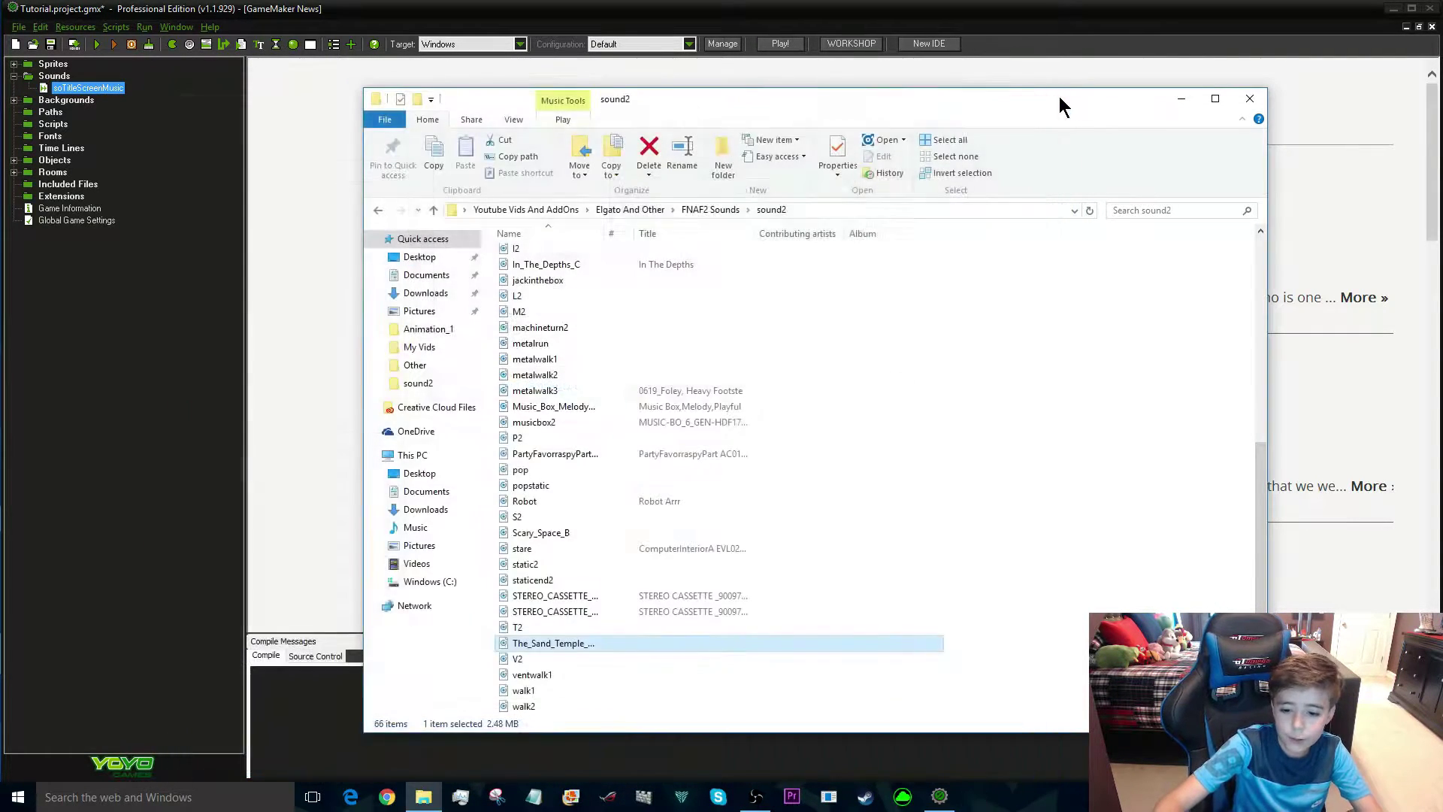
left_click(1195, 103)
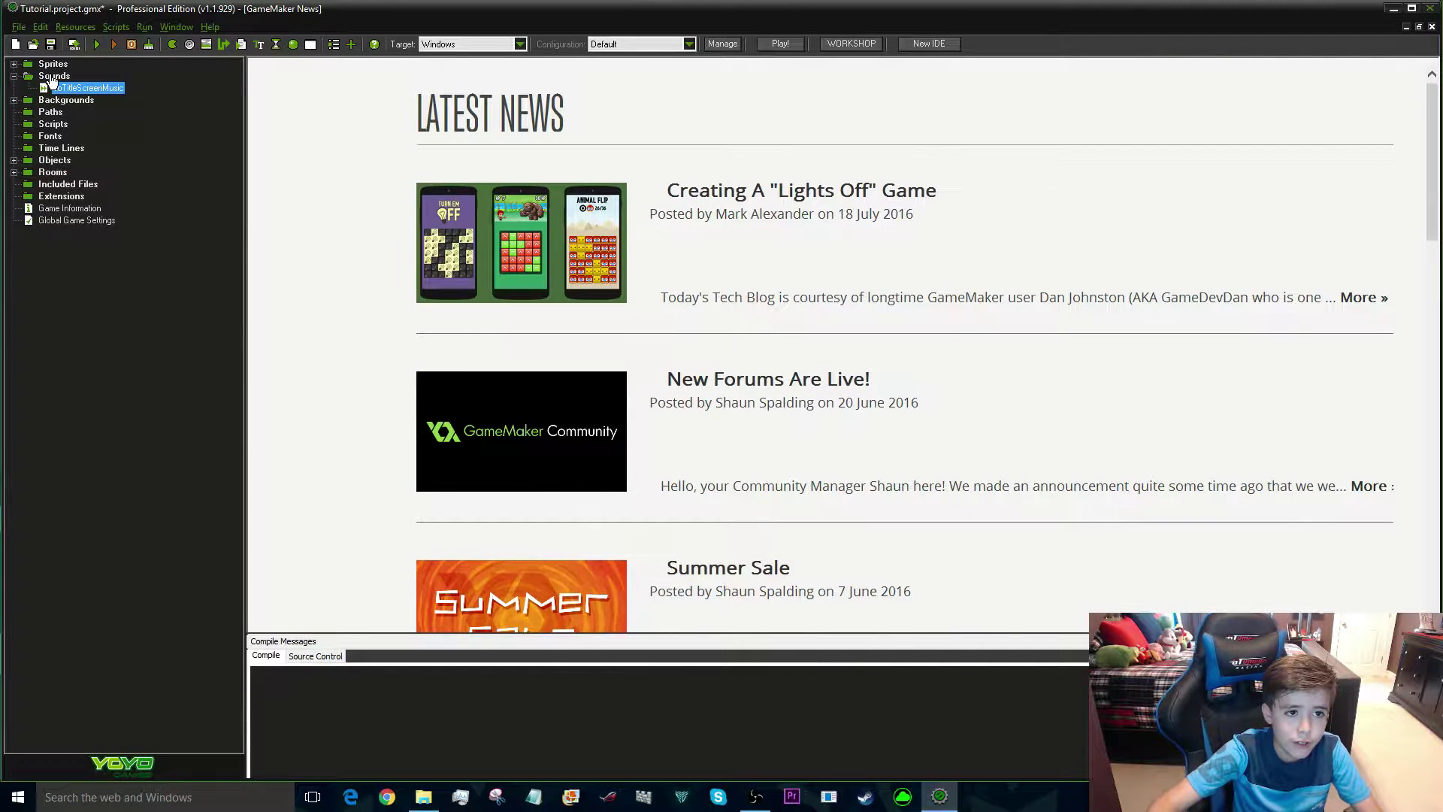
right_click(53, 77)
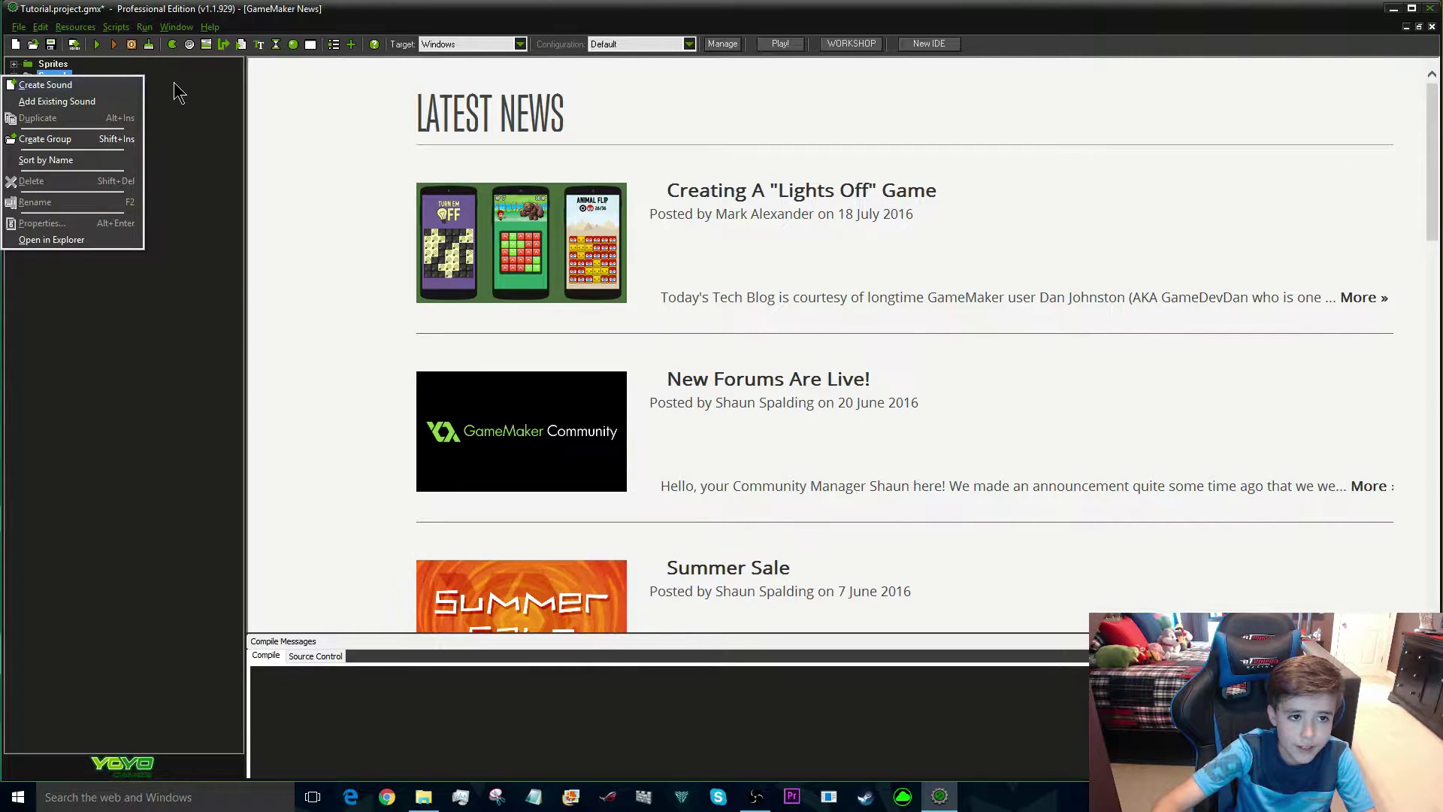
left_click(87, 88)
double_click(104, 90)
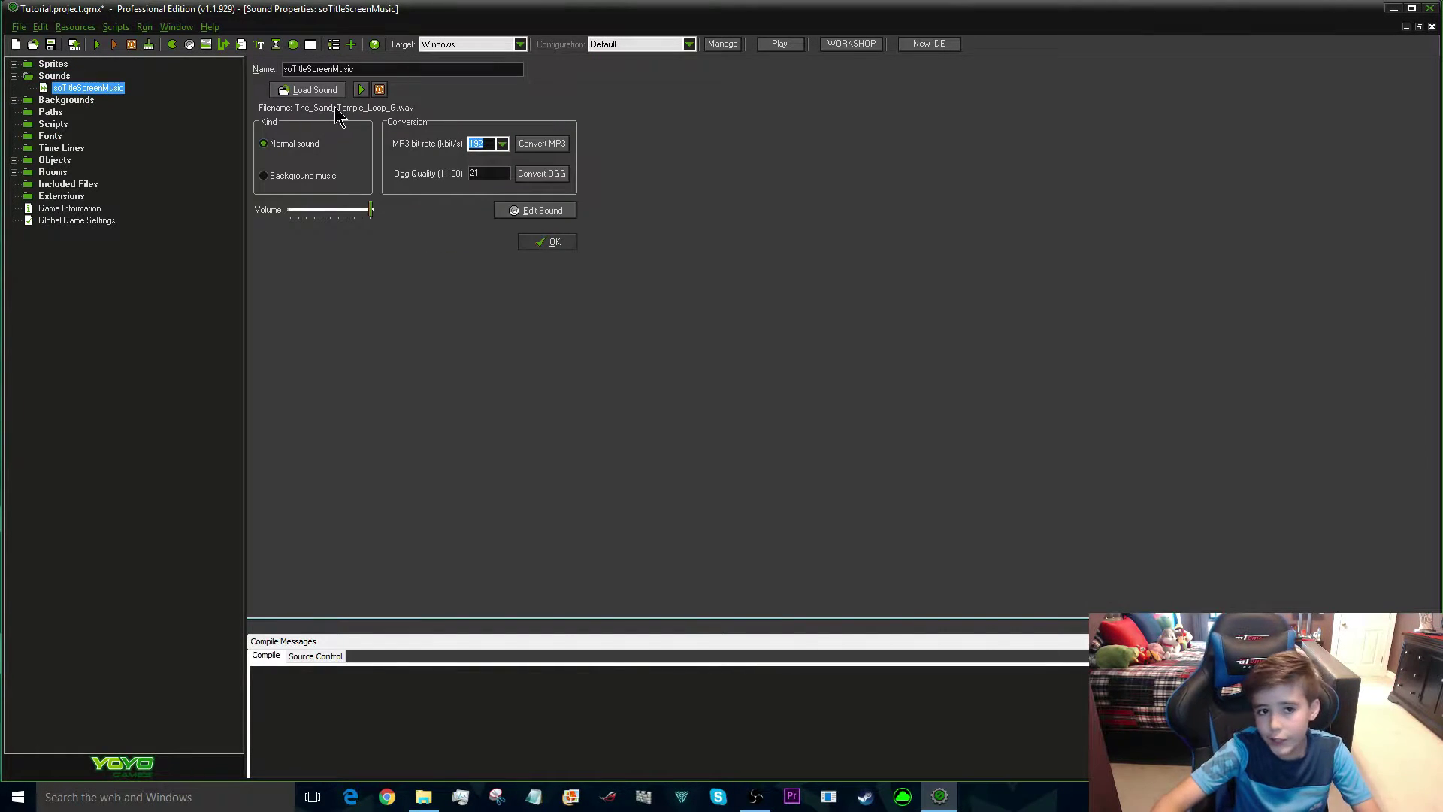
key("BackSpace")
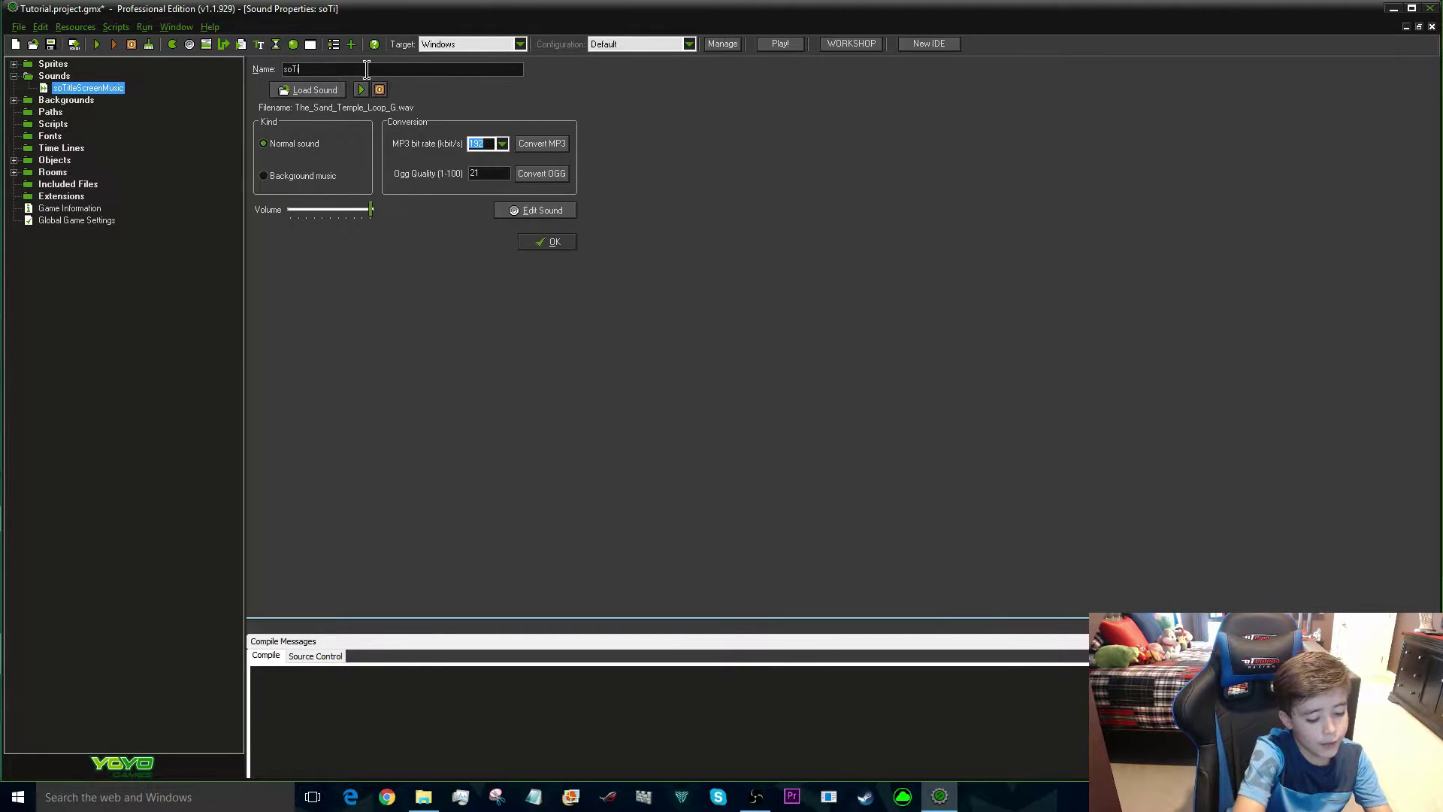
type("soTitleSc")
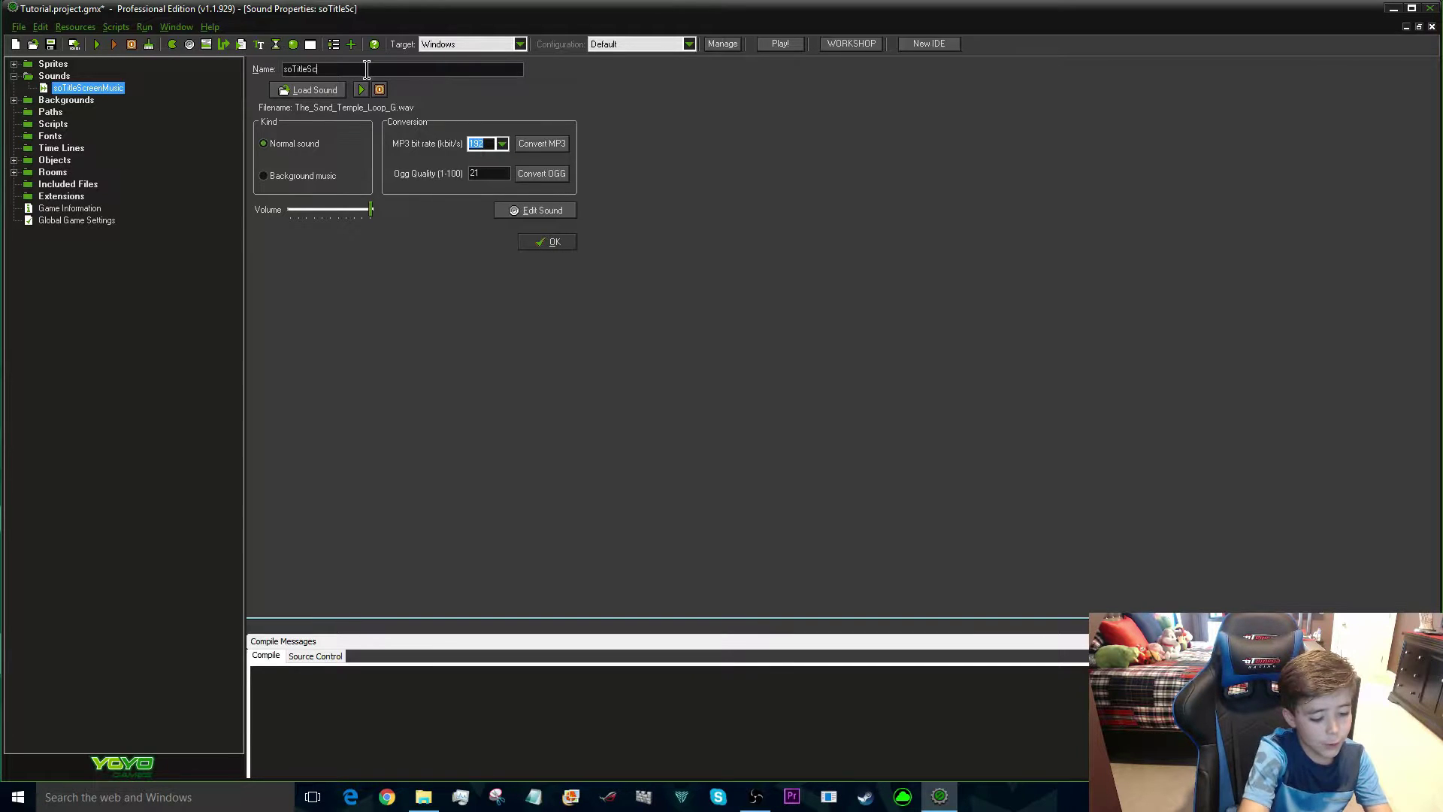
type("reenMusic")
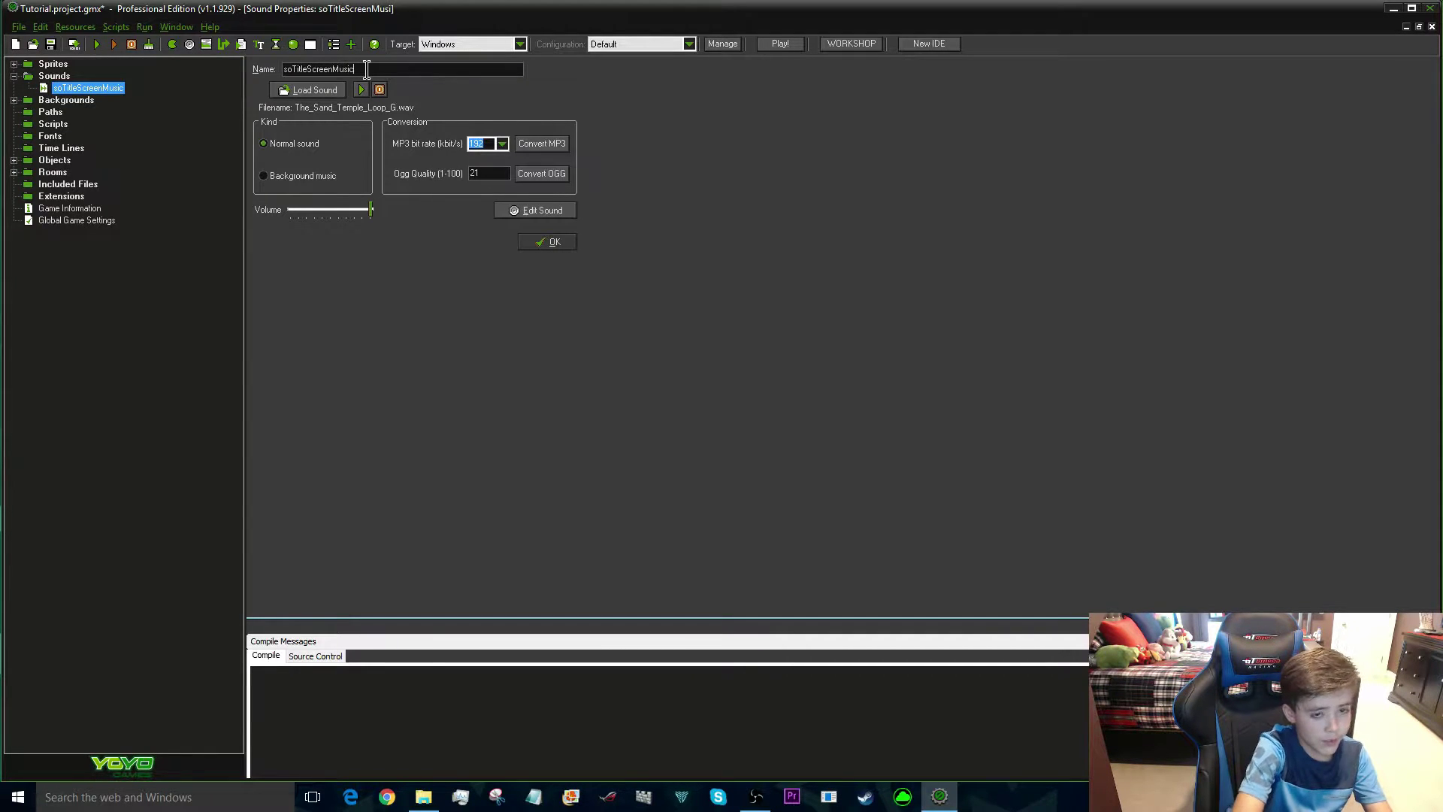
left_click(332, 92)
scroll(554, 392, "down", 6)
left_click(923, 606)
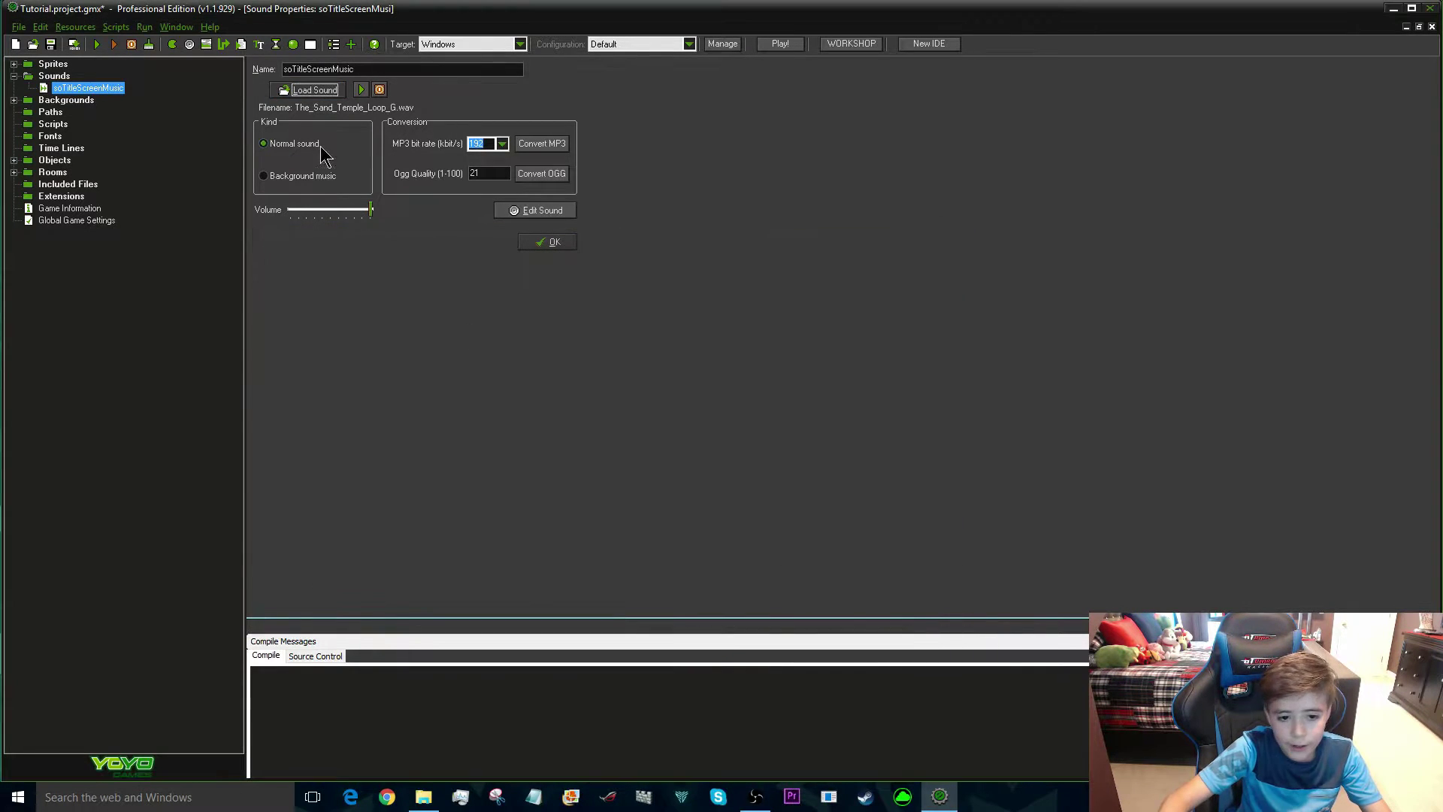
left_click(544, 241)
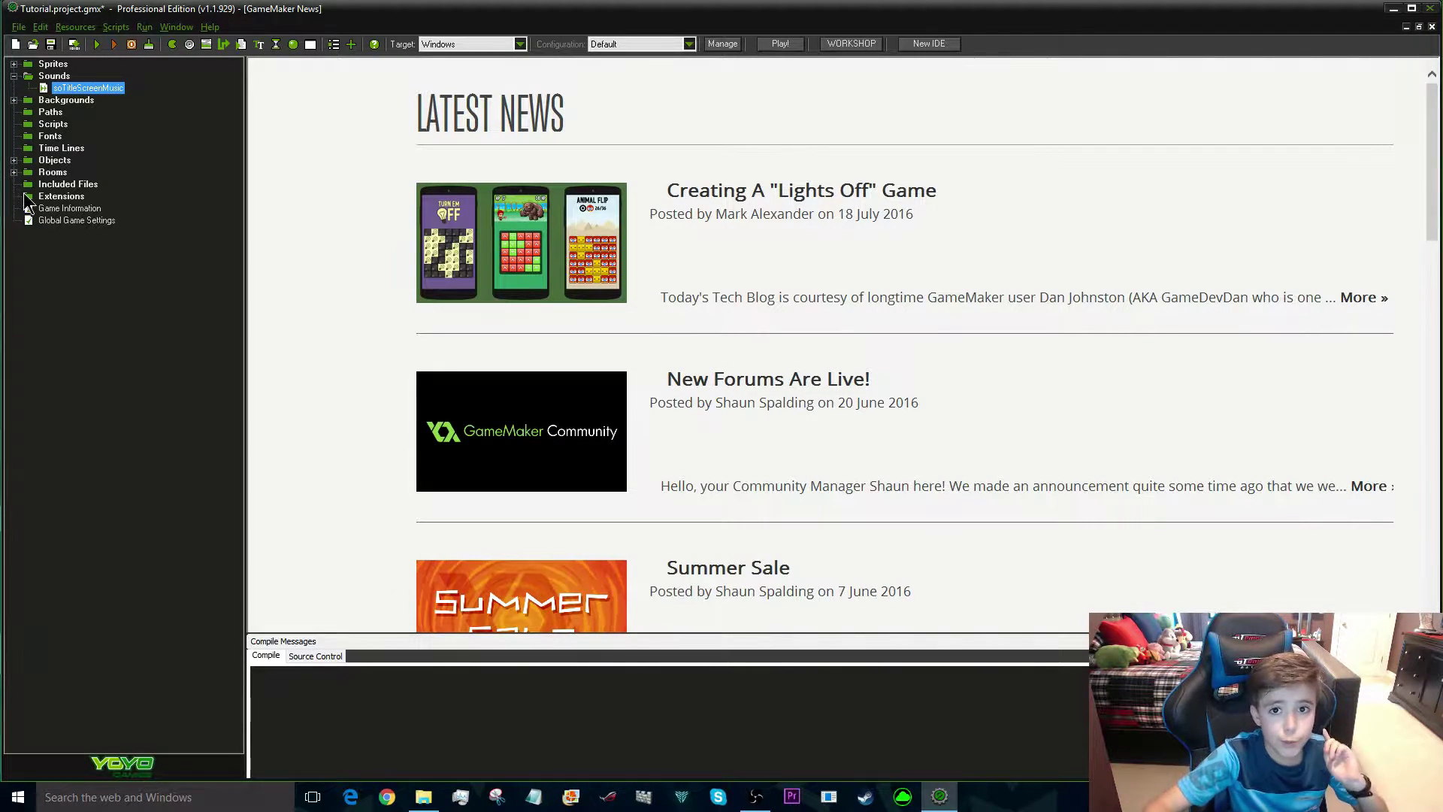
Open oMainMenu from the MM folder and add a Create event to it
double_click(29, 161)
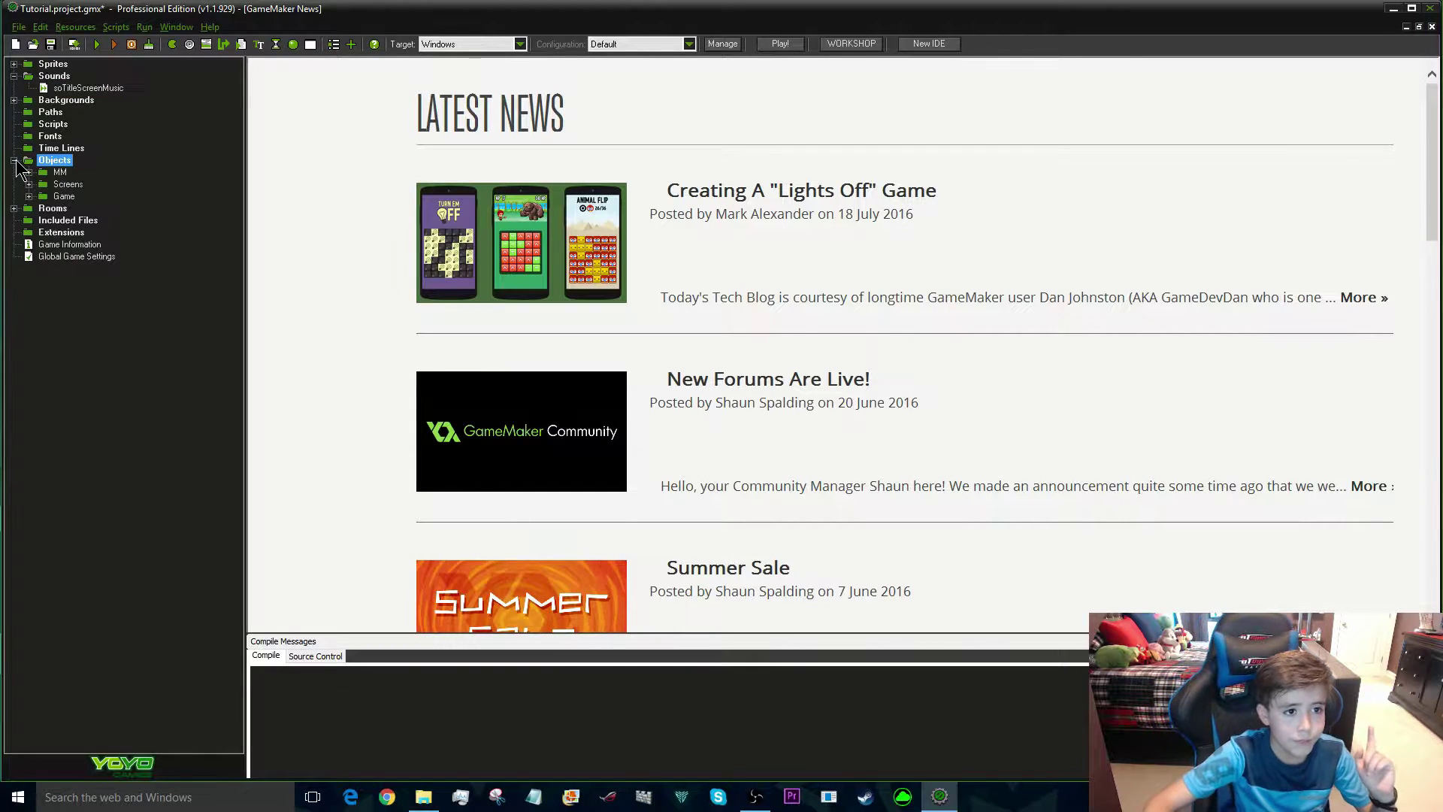
double_click(28, 196)
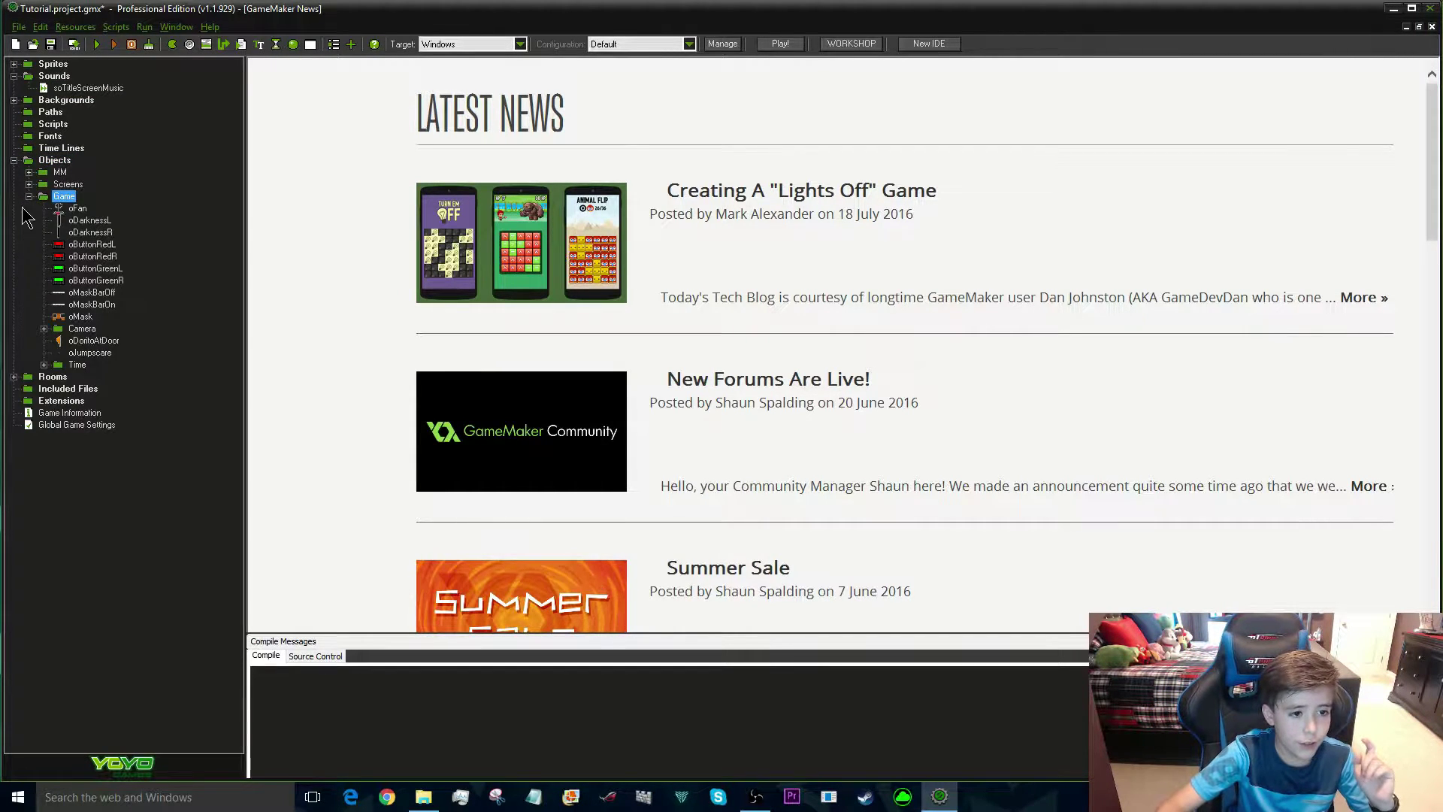
left_click(29, 197)
left_click(29, 173)
double_click(78, 186)
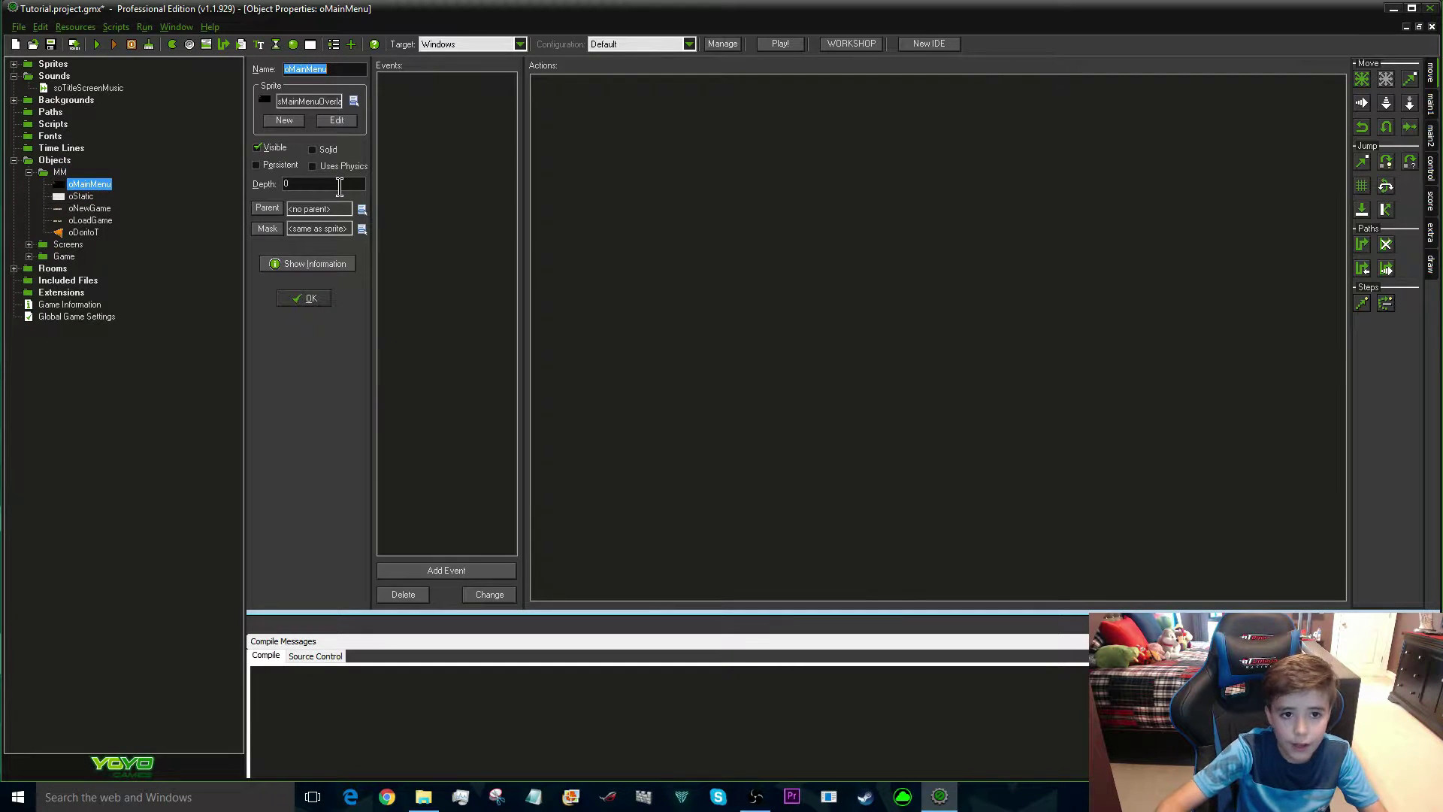
left_click(448, 570)
left_click(659, 323)
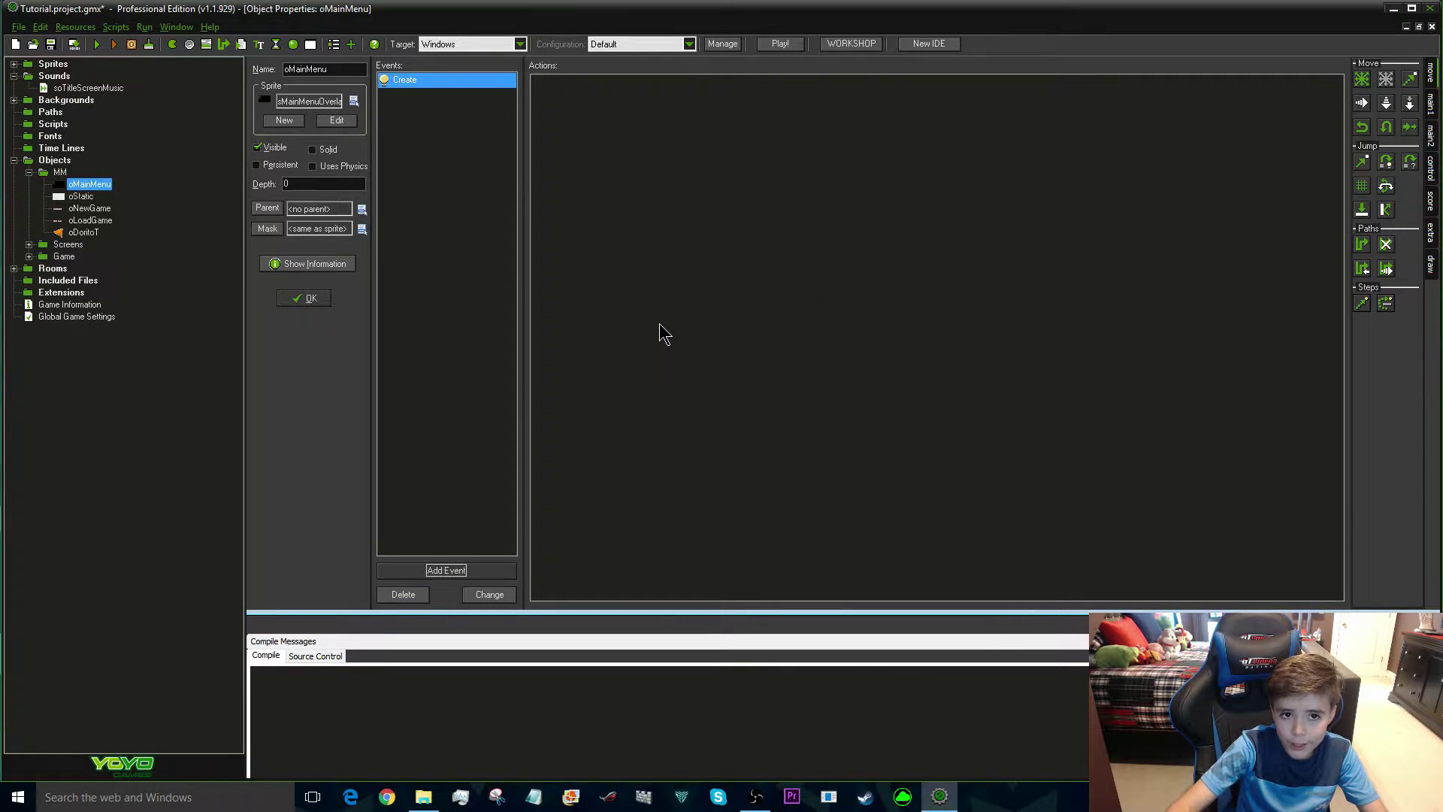
Try If Sound and Stop Sound actions in the Create event, then delete both
left_click(1430, 113)
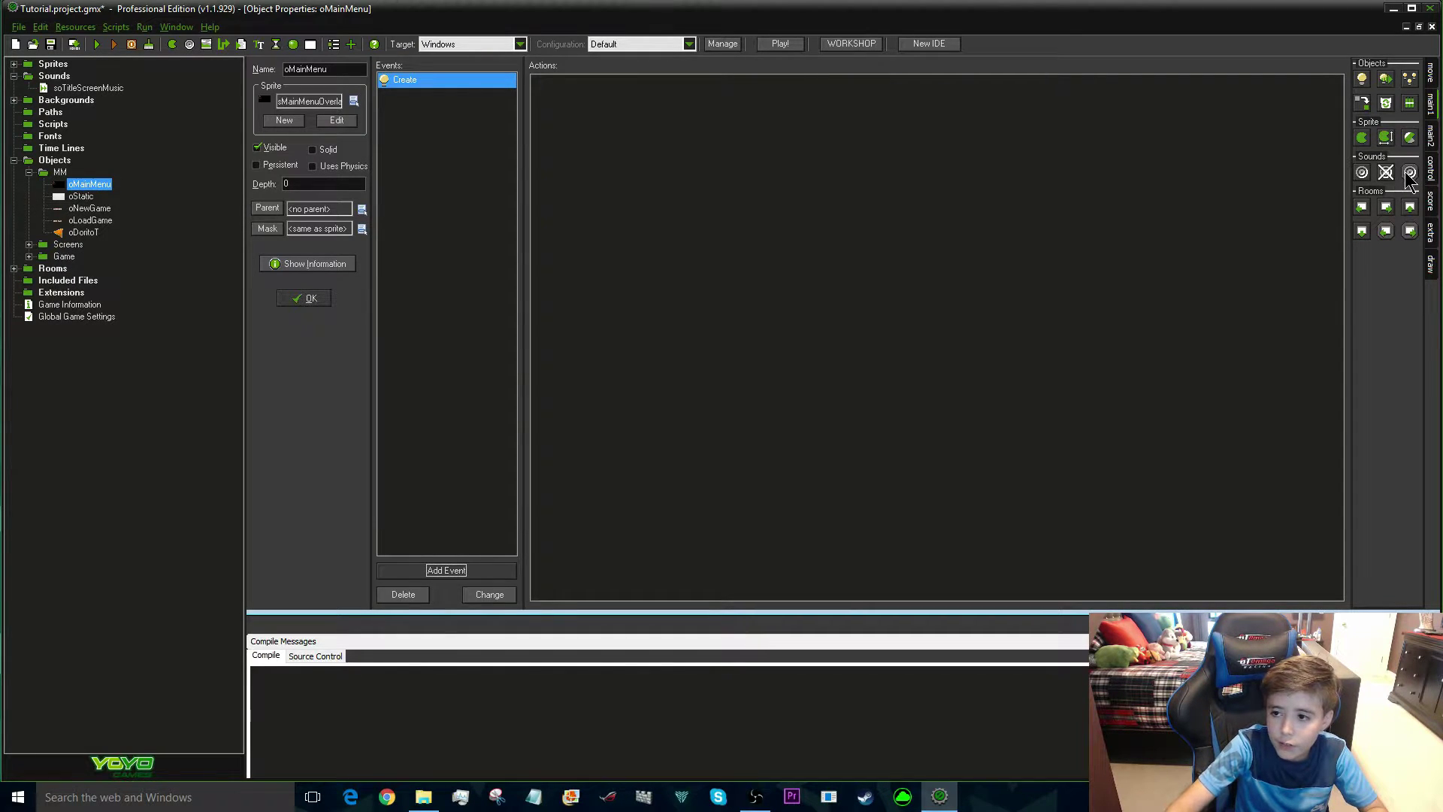
left_click_drag(1410, 172, 1082, 207)
left_click(808, 507)
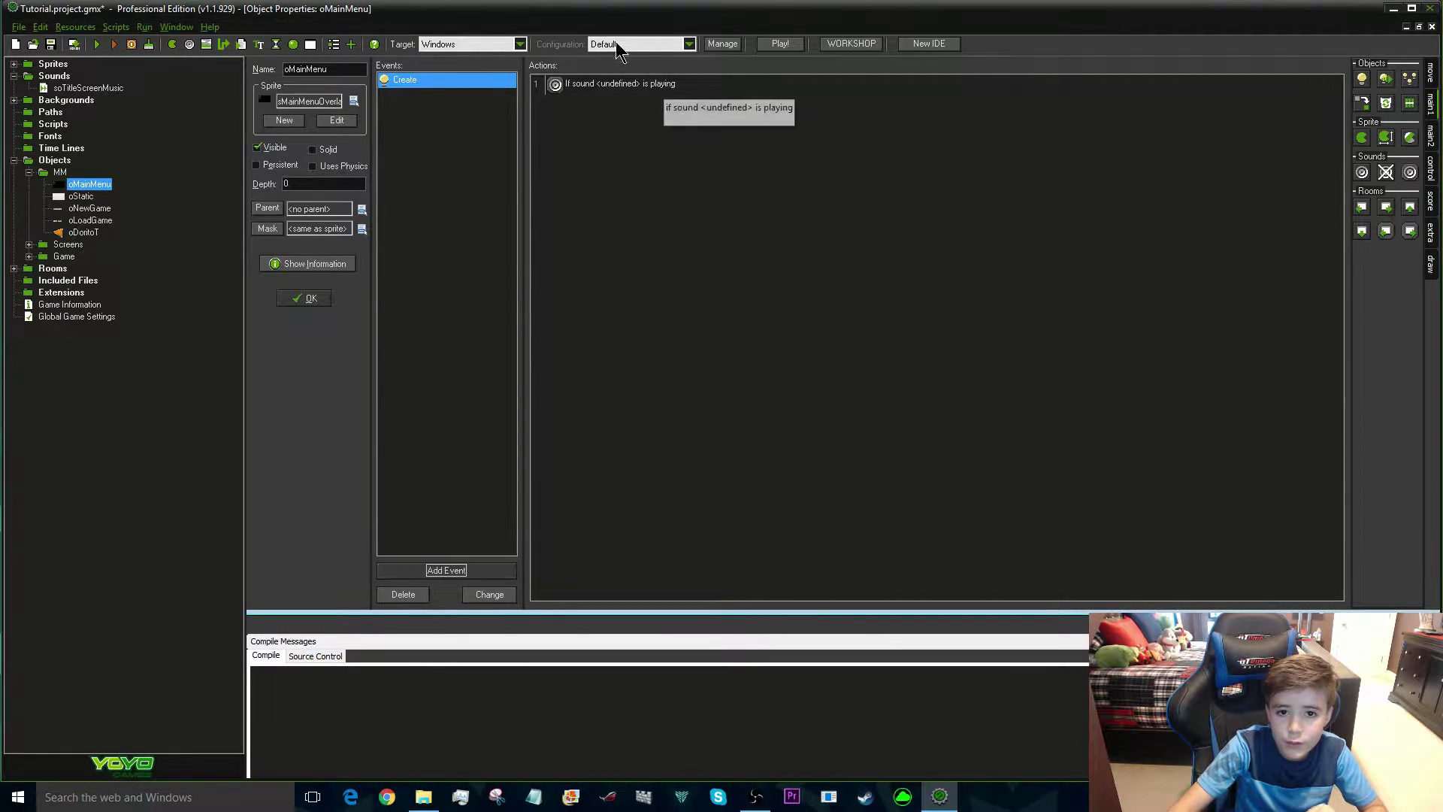
right_click(589, 85)
left_click(619, 171)
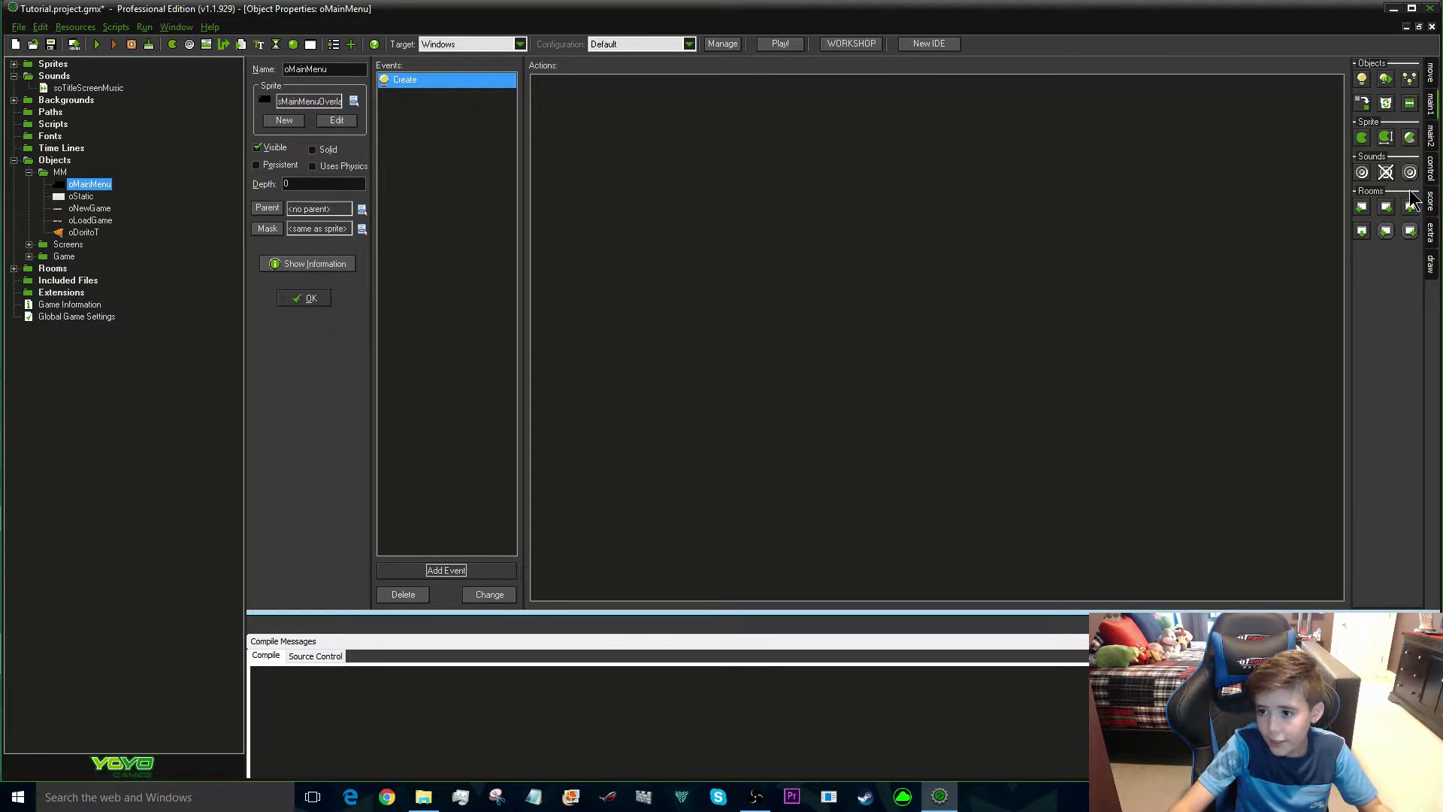
left_click_drag(1387, 173, 895, 210)
left_click(821, 506)
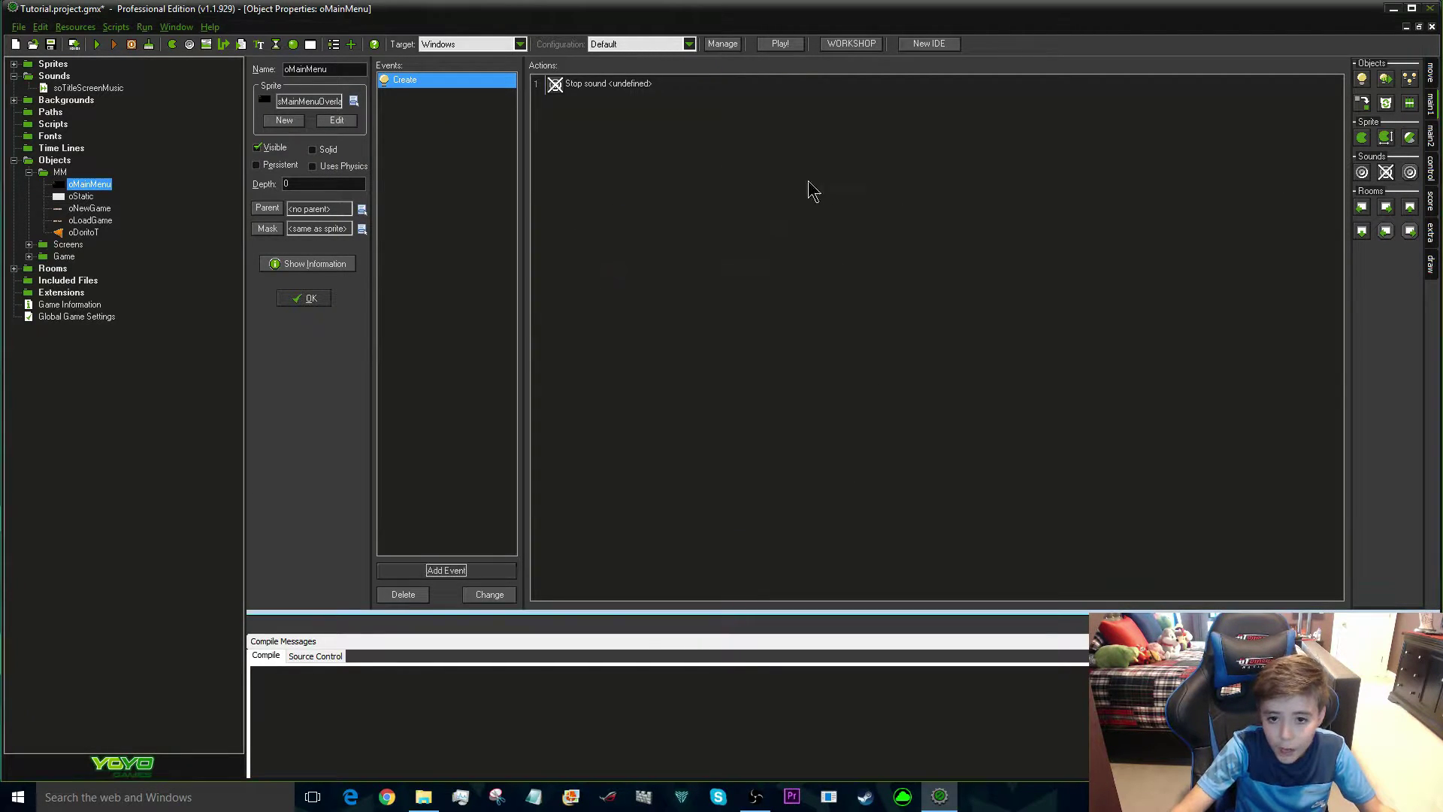
right_click(689, 87)
left_click(720, 169)
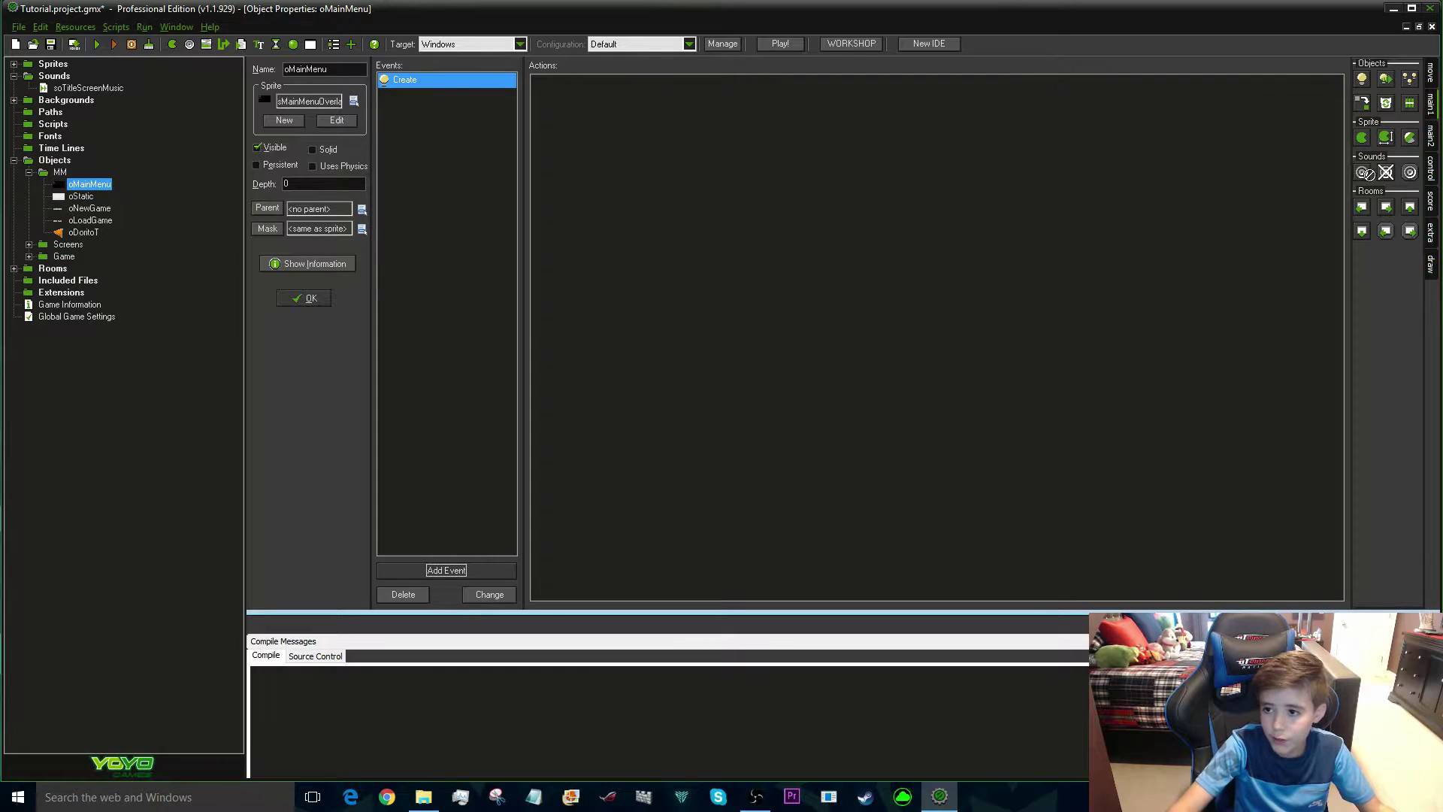
Add a Play Sound action for soTitleScreenMusic with loop true, then close oMainMenu
left_click_drag(805, 218, 740, 215)
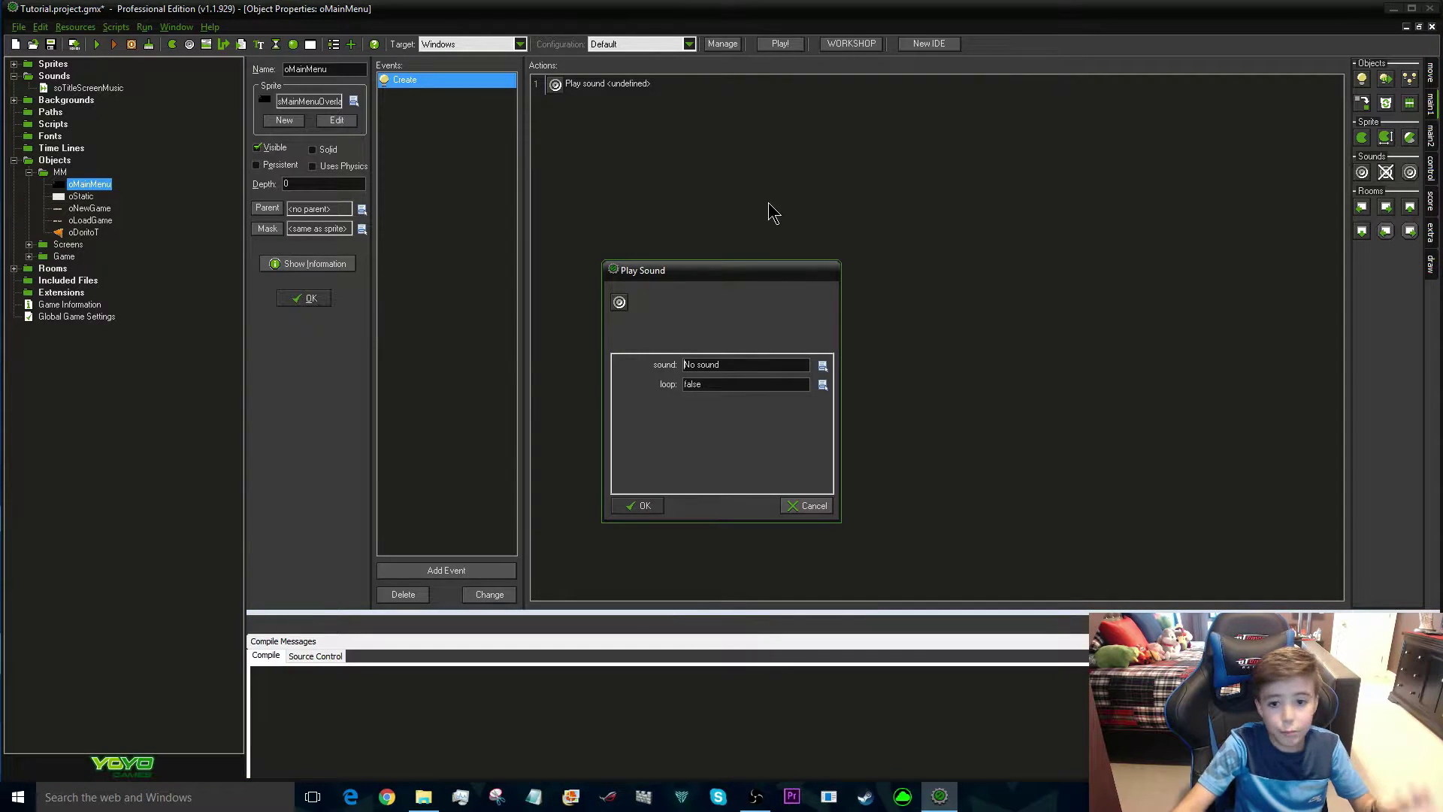
left_click(744, 385)
left_click(680, 413)
left_click(715, 385)
left_click(747, 412)
left_click(742, 366)
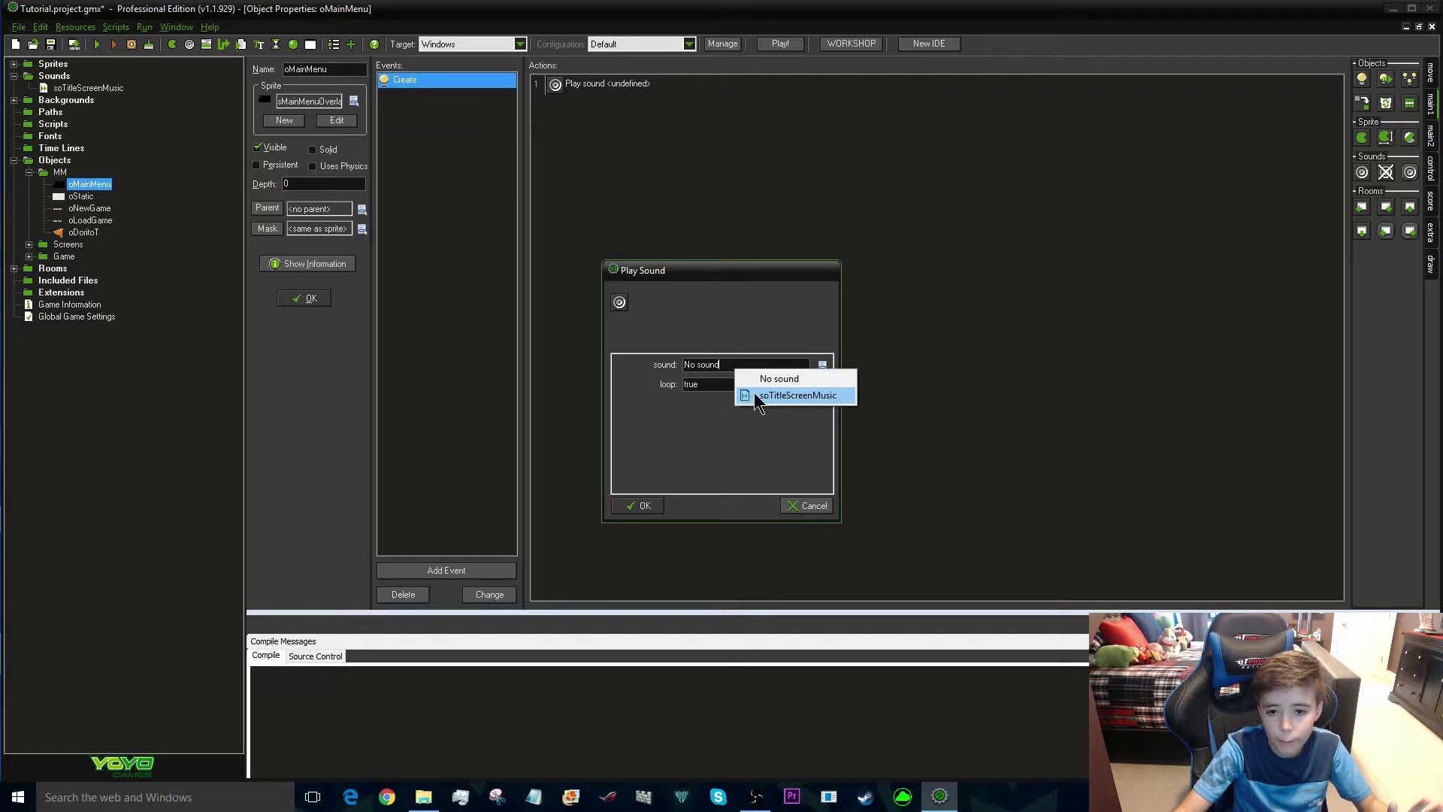
left_click(758, 396)
left_click(645, 505)
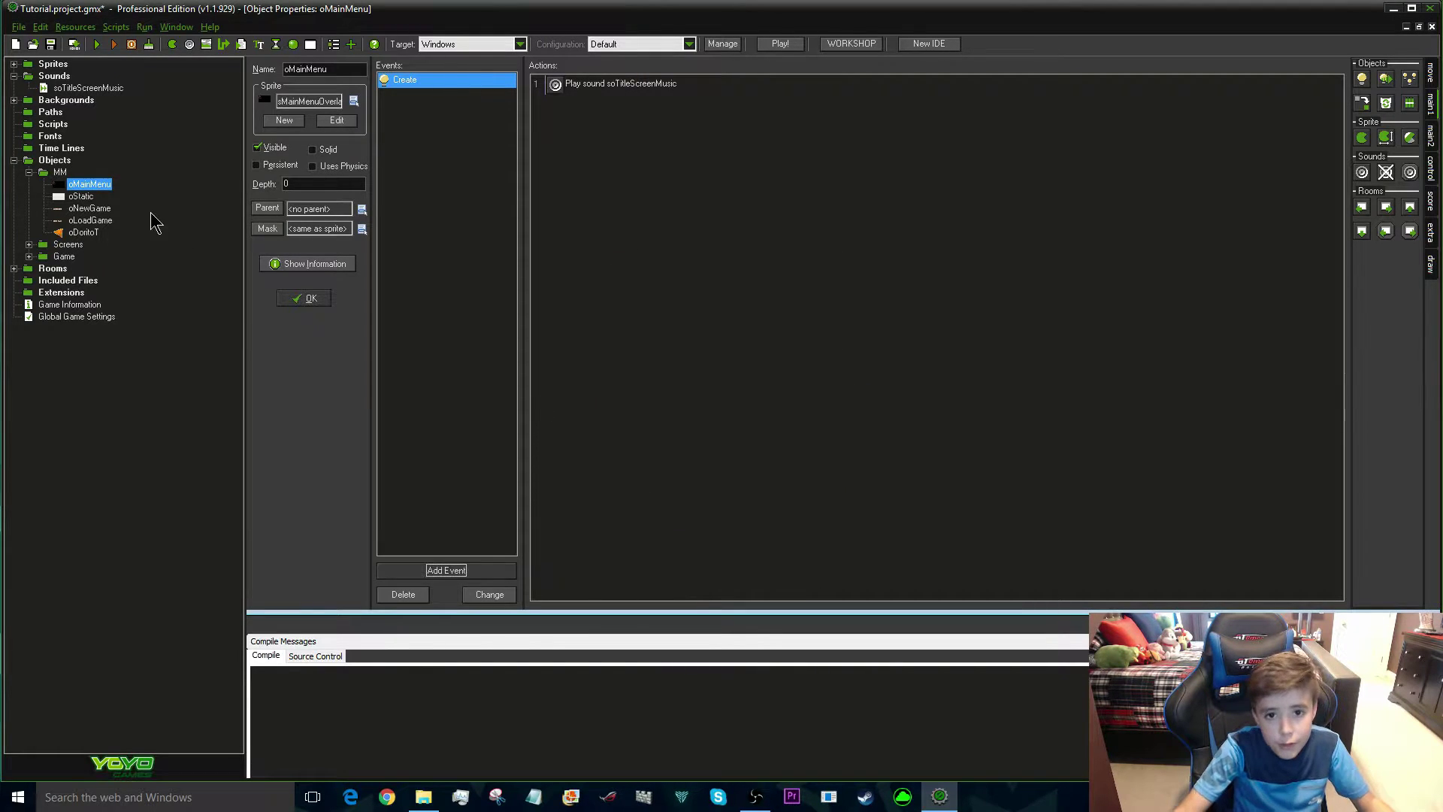
left_click(308, 299)
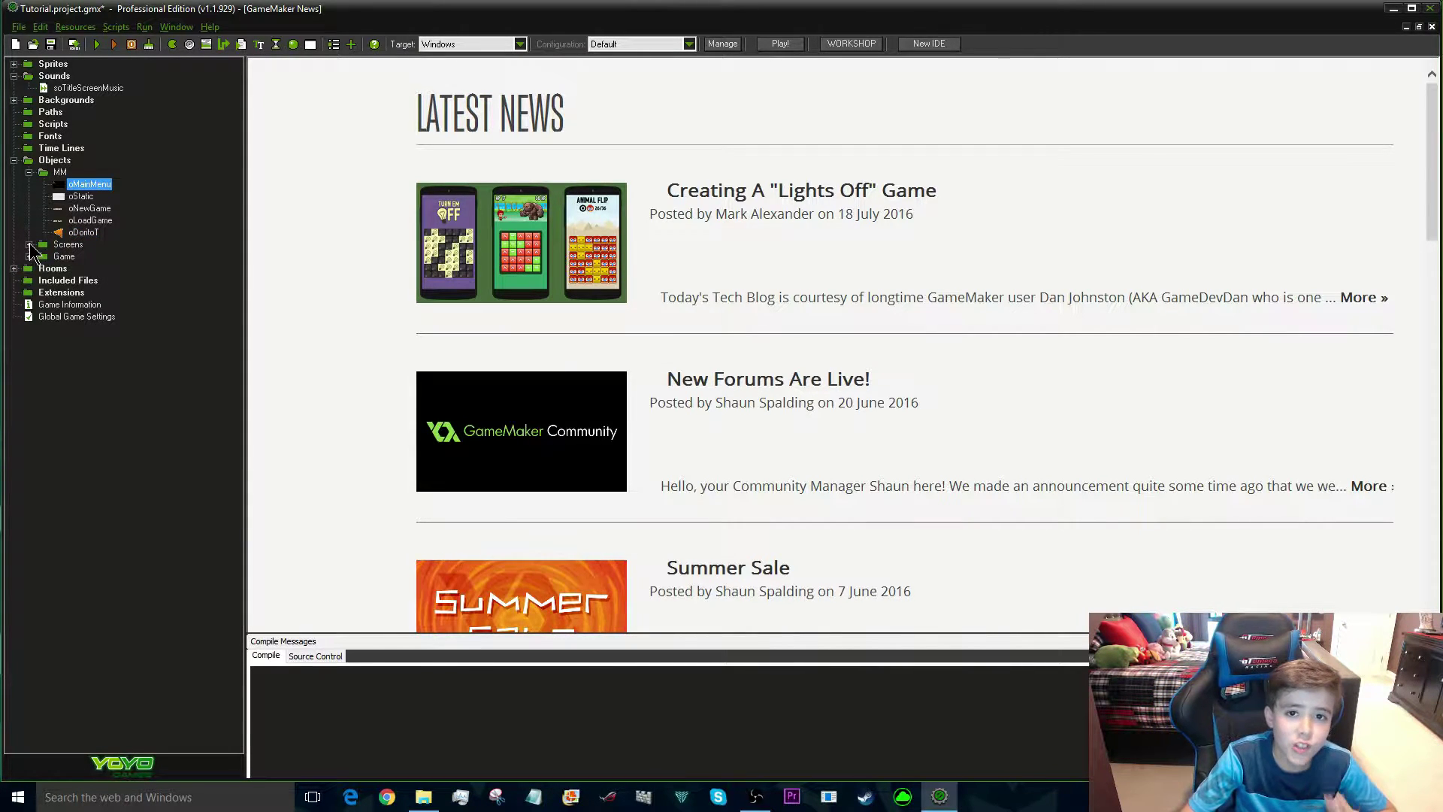
Open oNightScreenFlash from the Screens folder and add a Create event
left_click(29, 245)
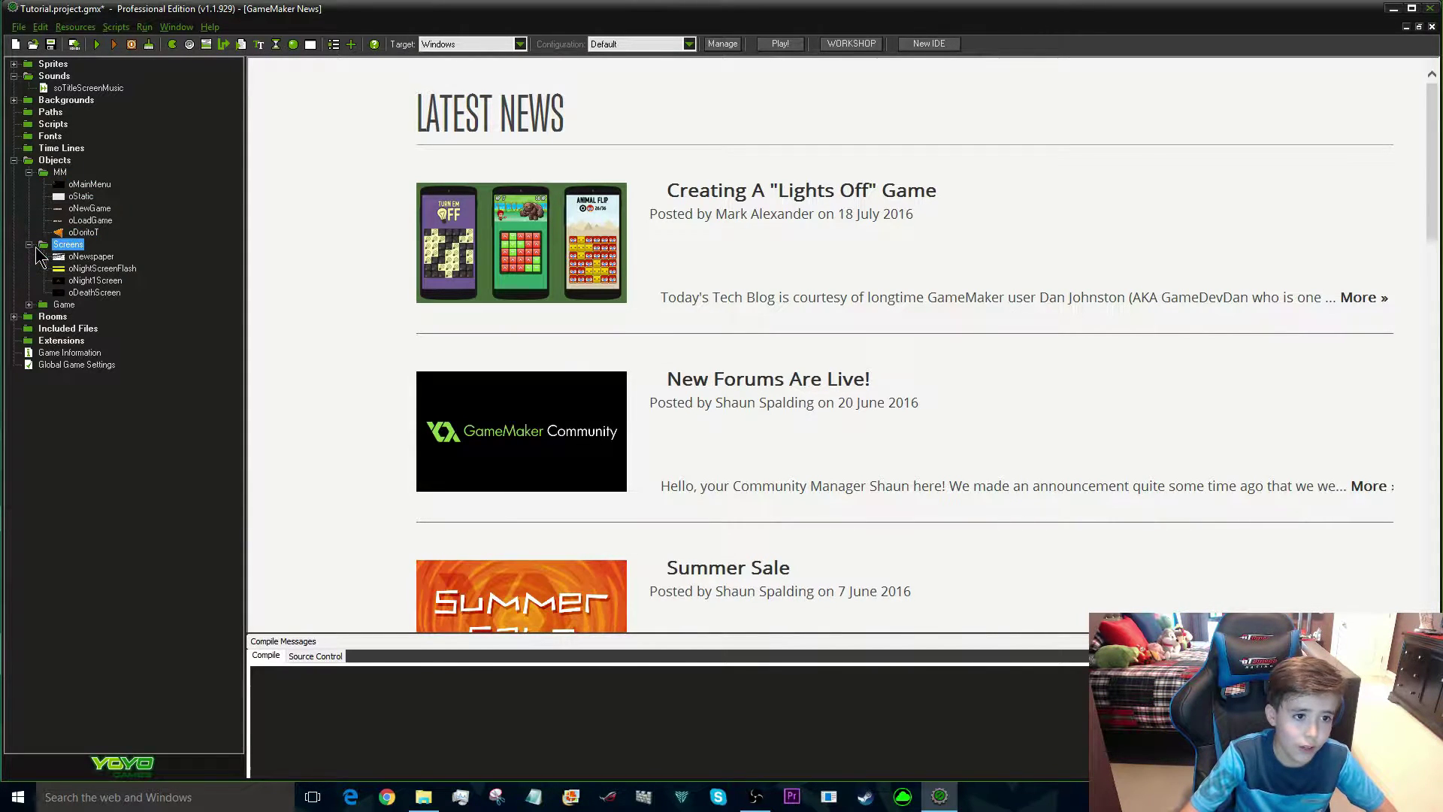
double_click(98, 282)
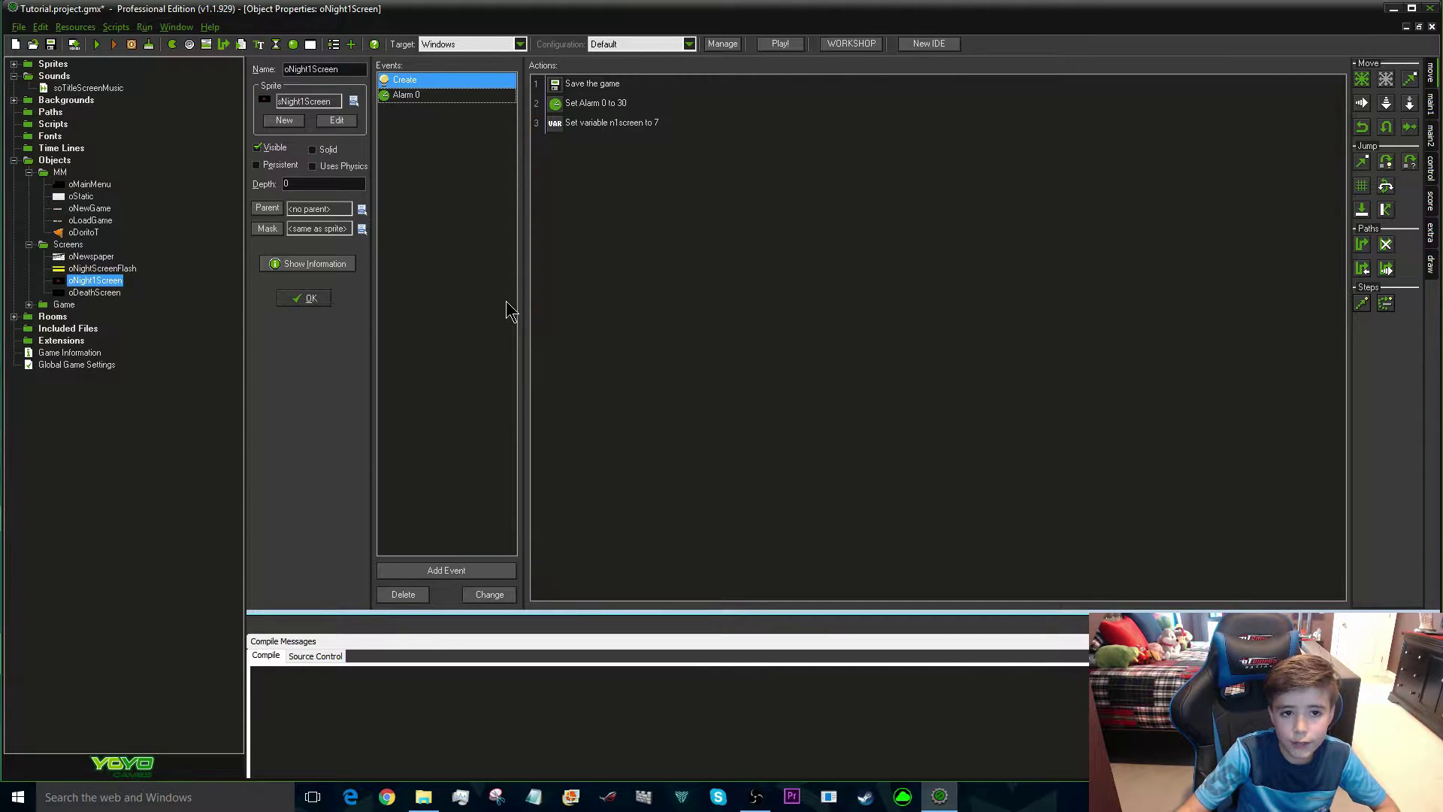
left_click(308, 298)
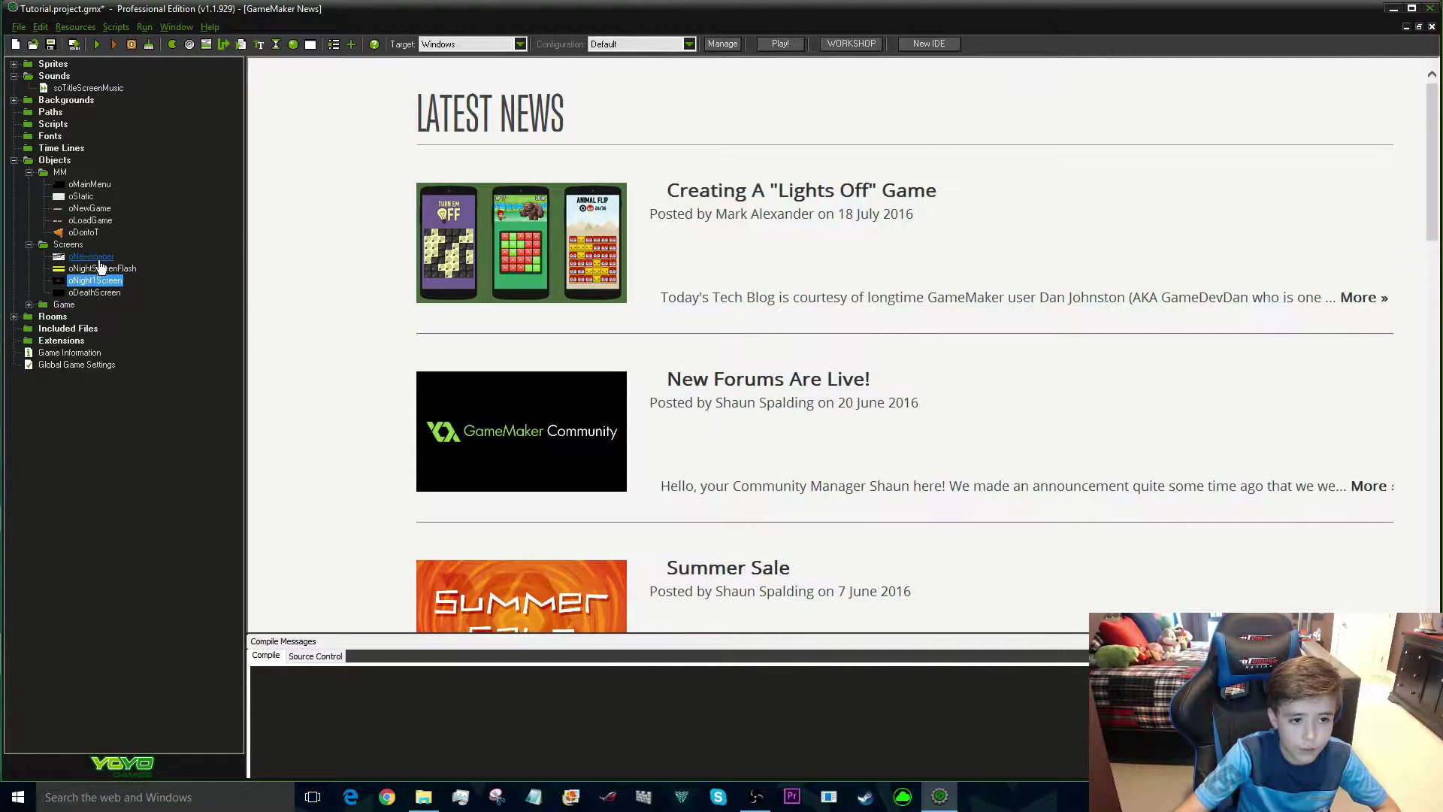
double_click(106, 269)
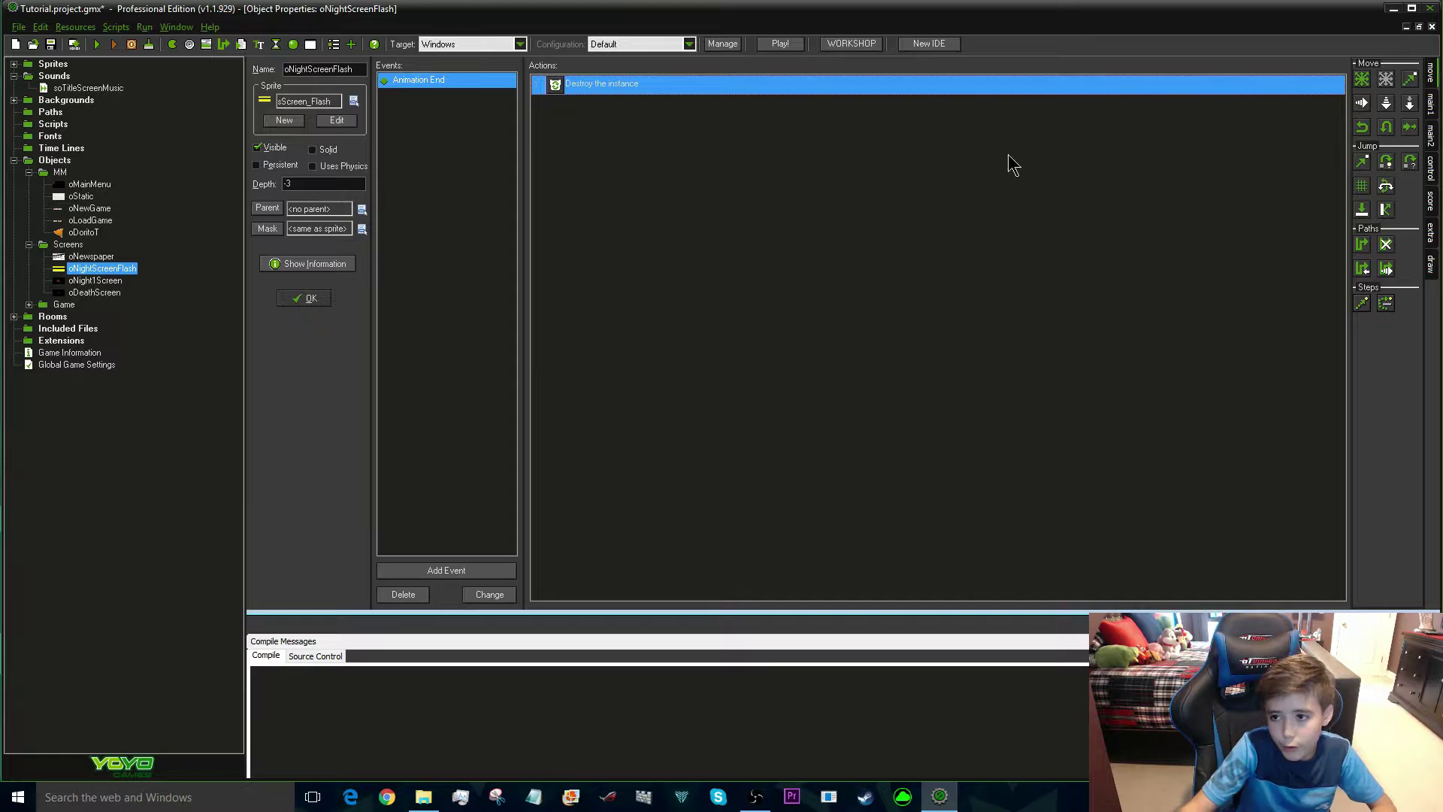
left_click(488, 573)
left_click(671, 316)
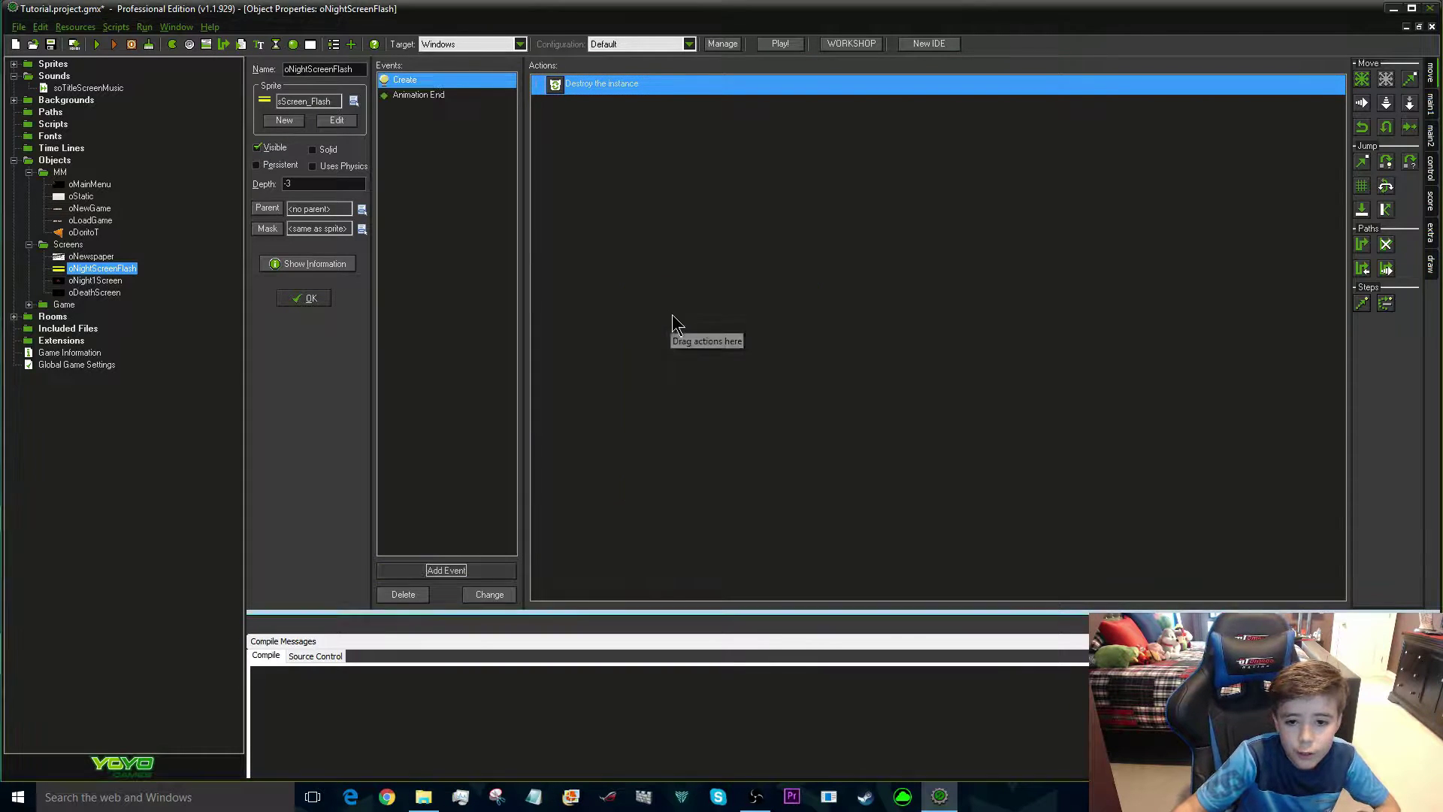
Add a Stop Sound action for soTitleScreenMusic, close the object, and run the game
left_click(1429, 113)
left_click_drag(1327, 180, 799, 251)
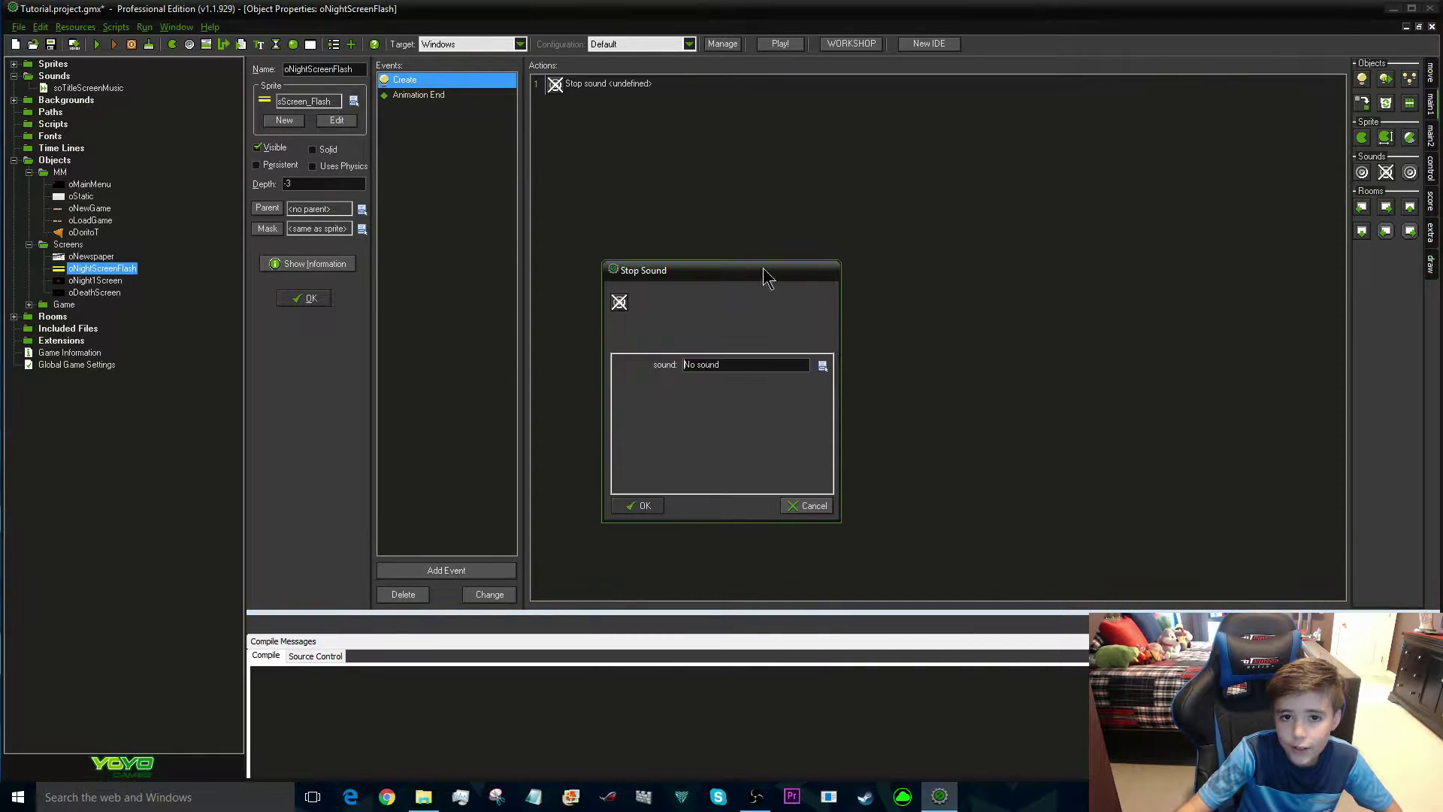
left_click(742, 366)
left_click(755, 397)
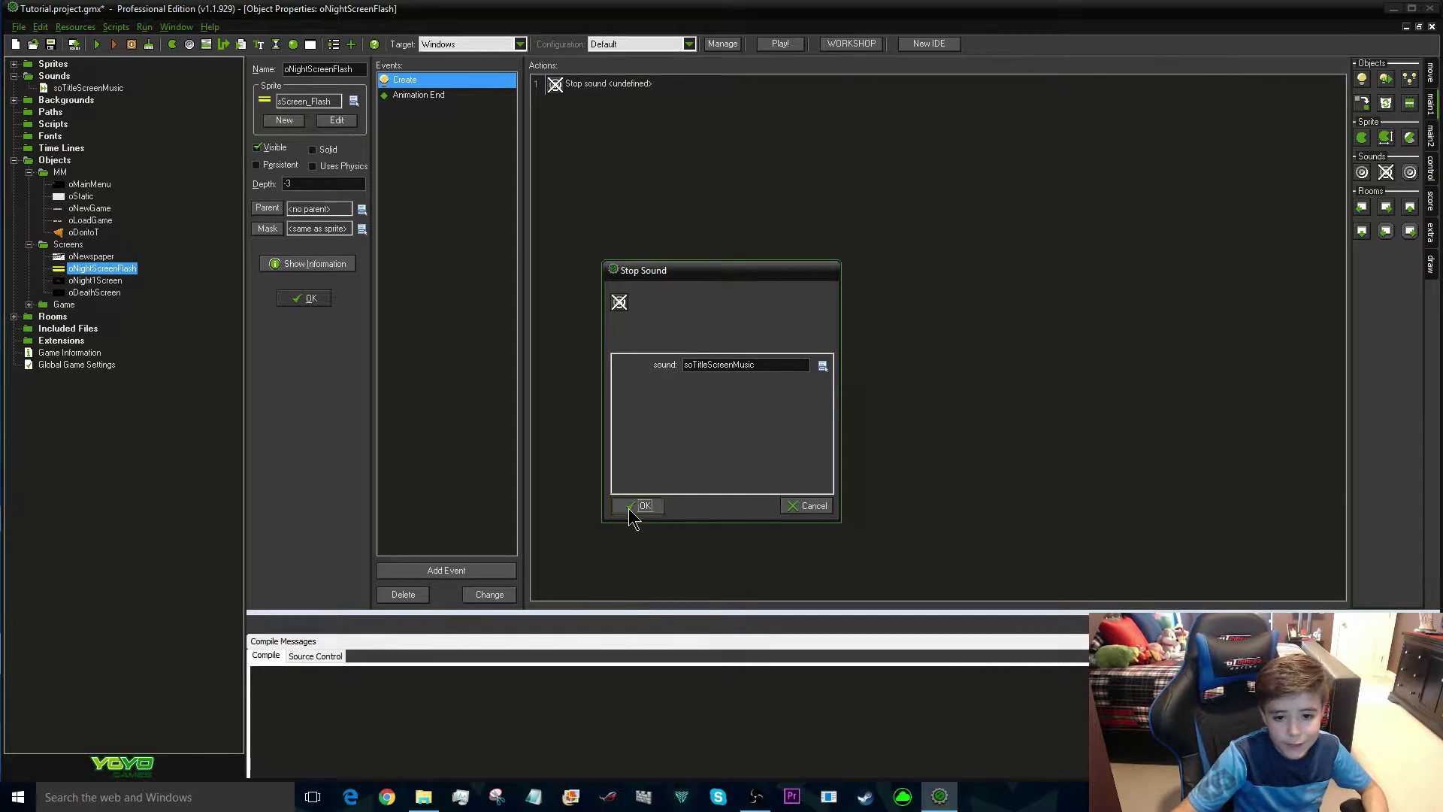
left_click(637, 505)
left_click(303, 299)
left_click(96, 45)
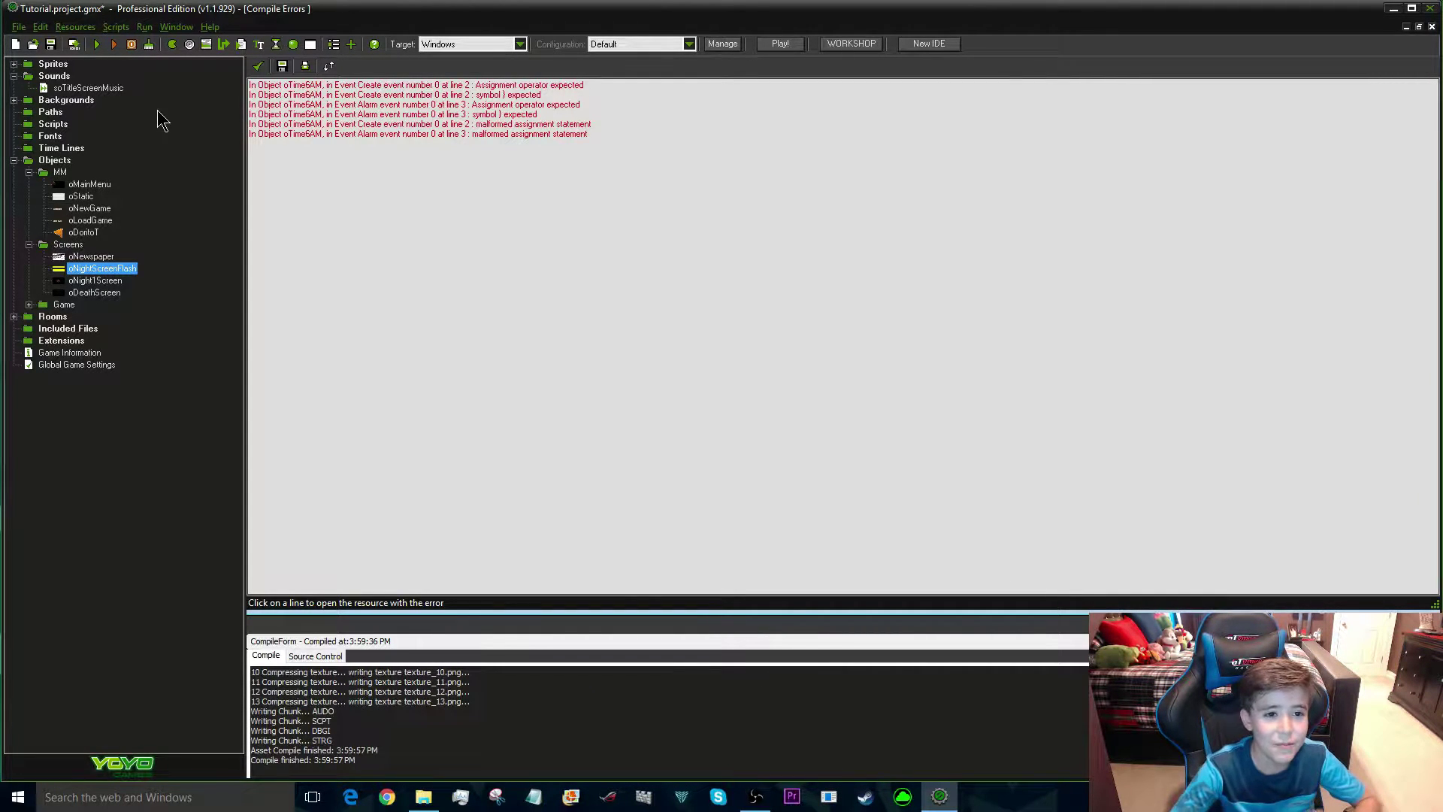
Open oTime6AM from its entry in the Compile Errors list
left_click(284, 129)
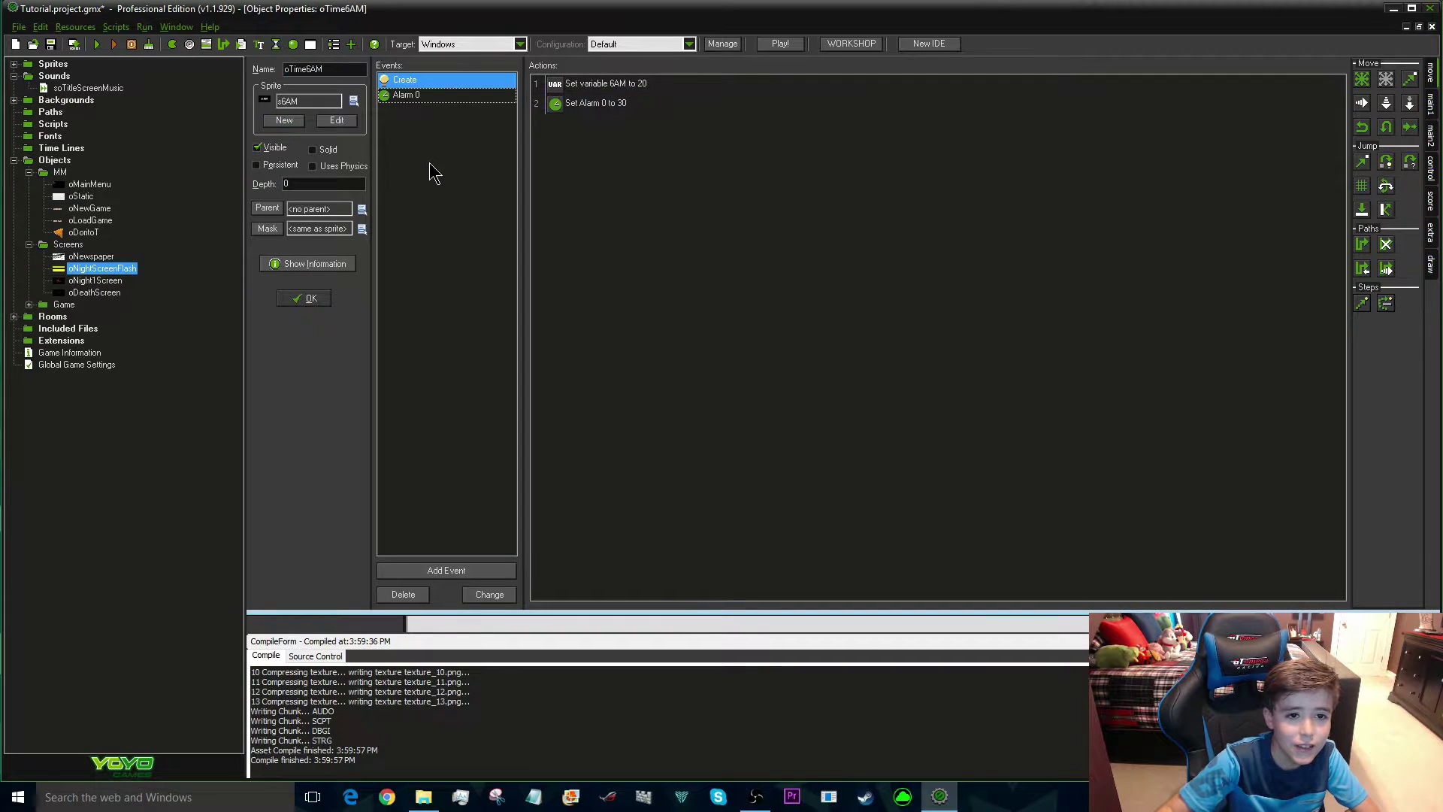
Inspect each Alarm 0 action of oTime6AM, closing every dialog unchanged
left_click(482, 96)
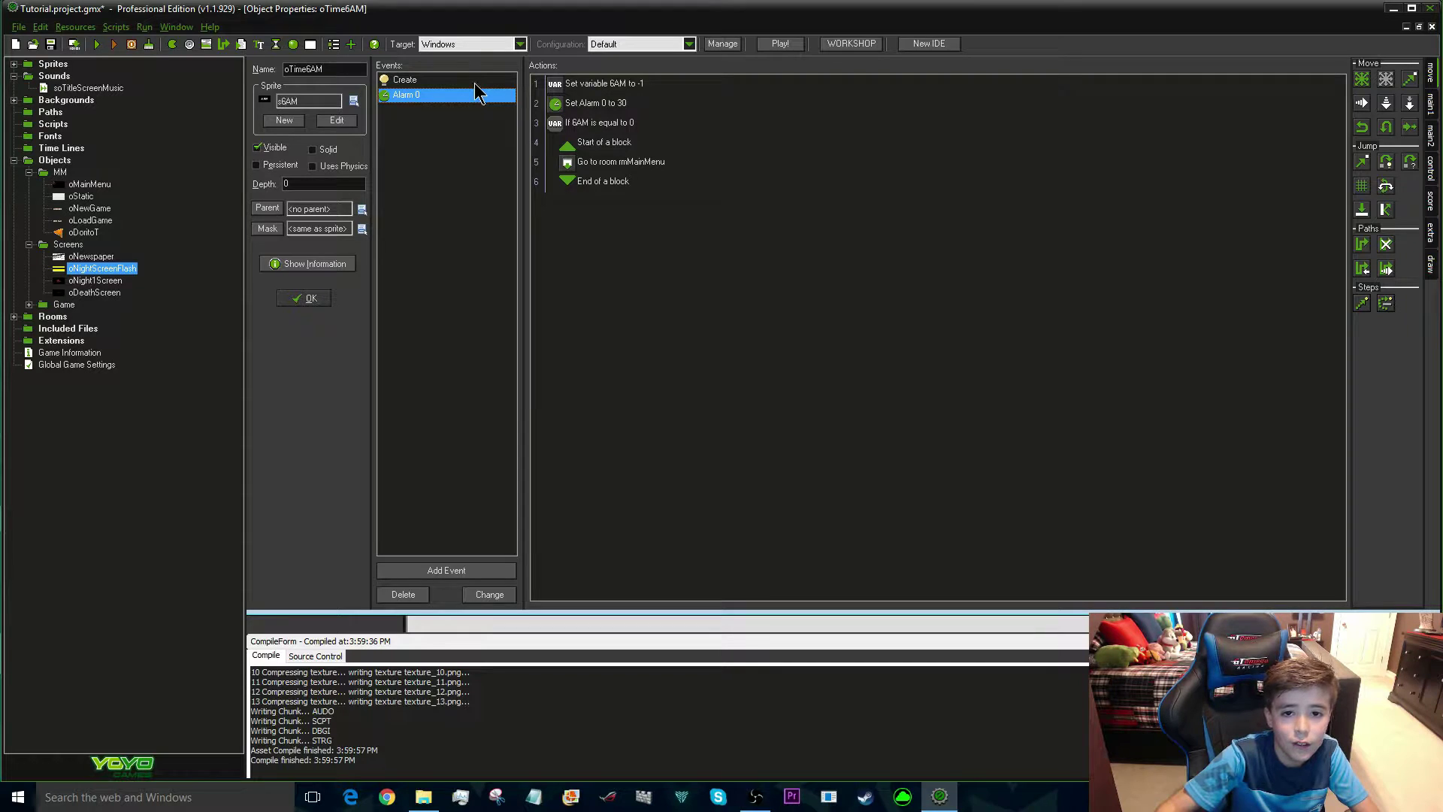
double_click(569, 84)
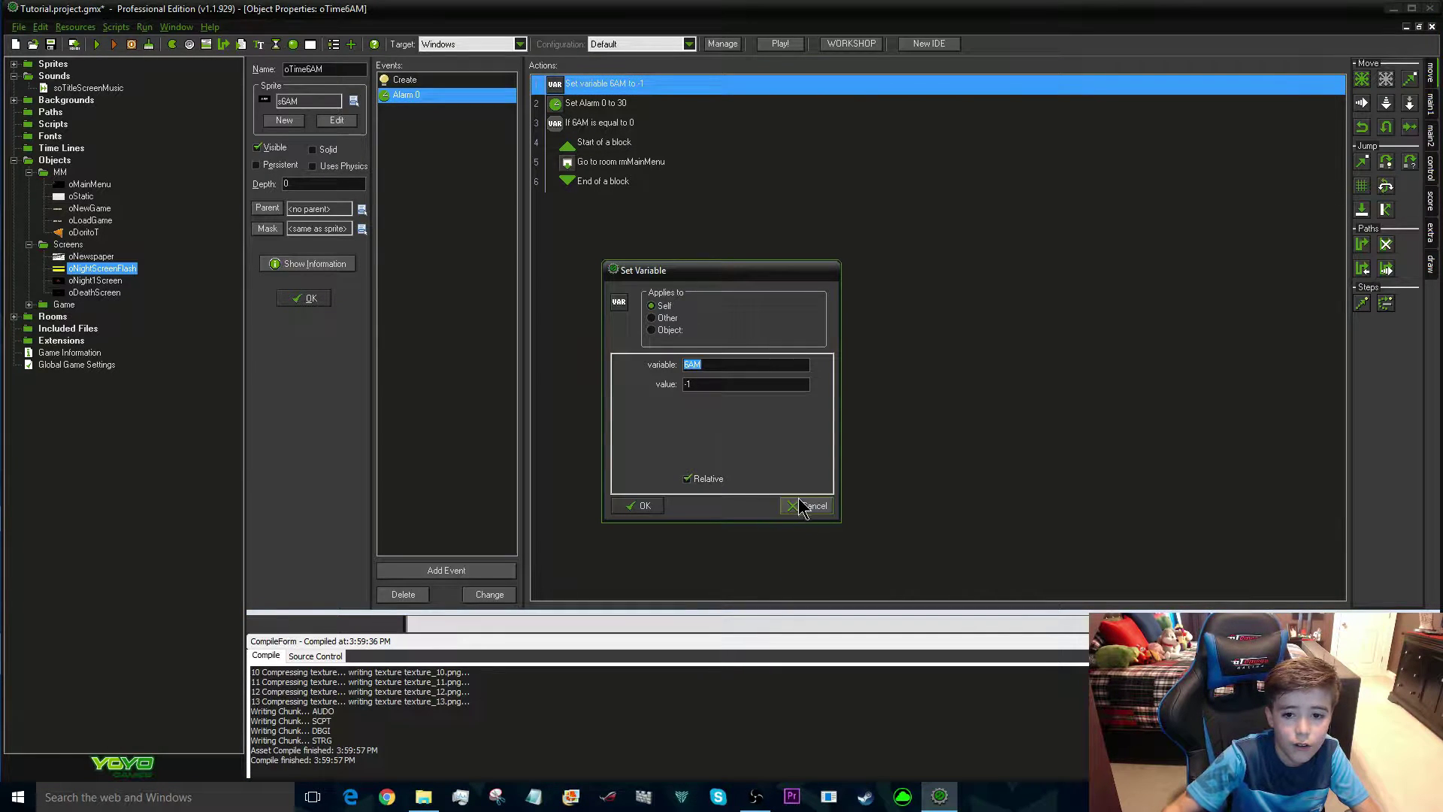
left_click(640, 507)
double_click(579, 123)
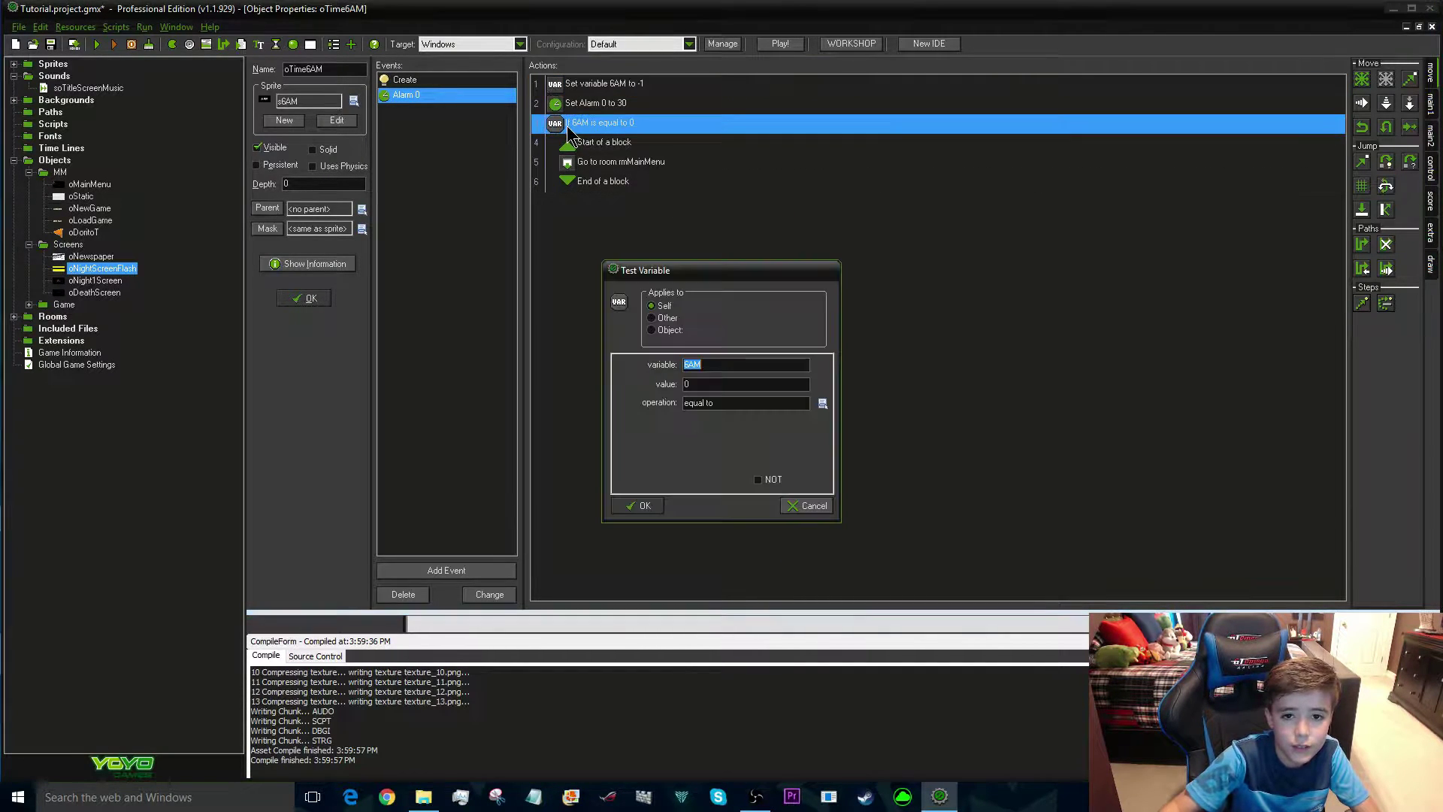
left_click(642, 502)
double_click(593, 103)
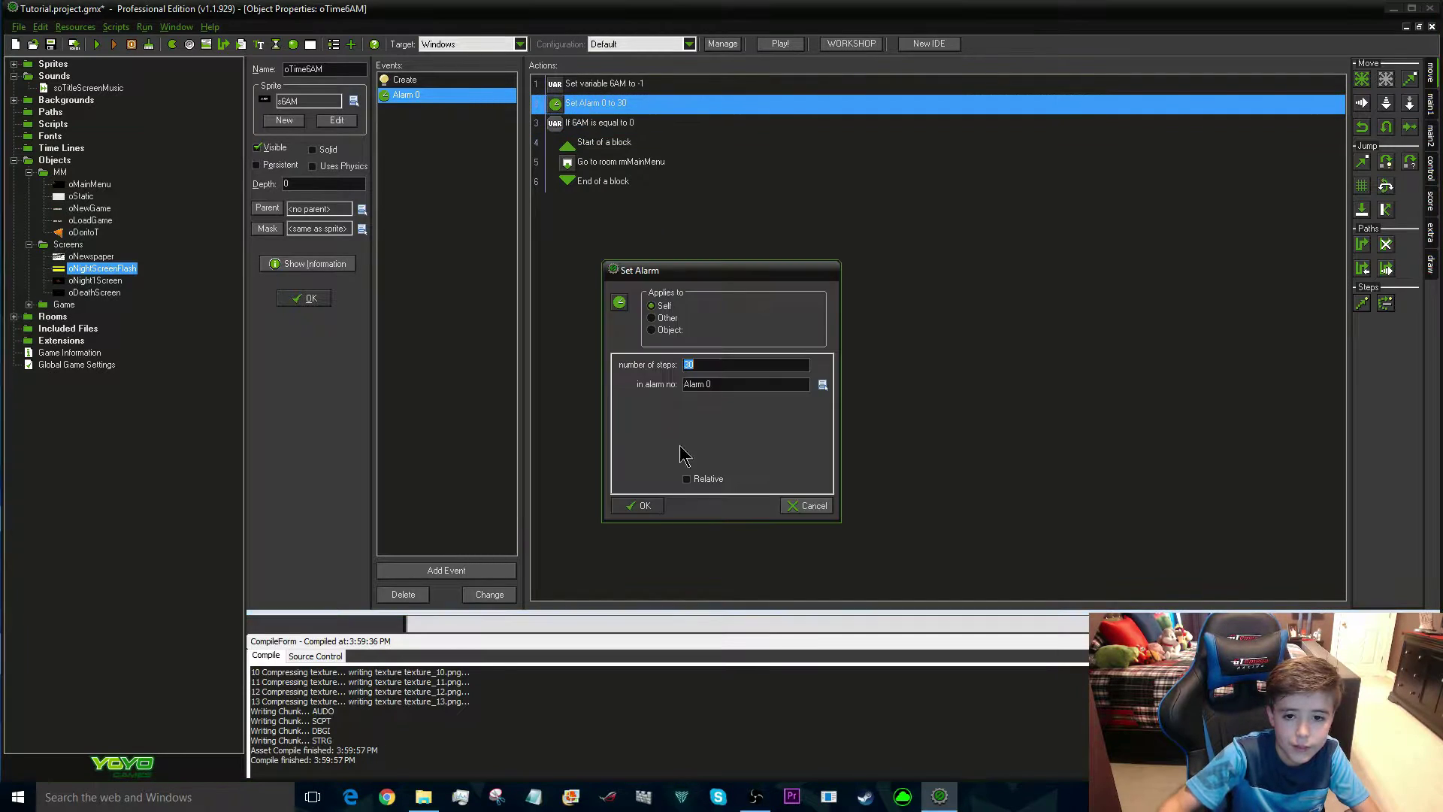
left_click(644, 506)
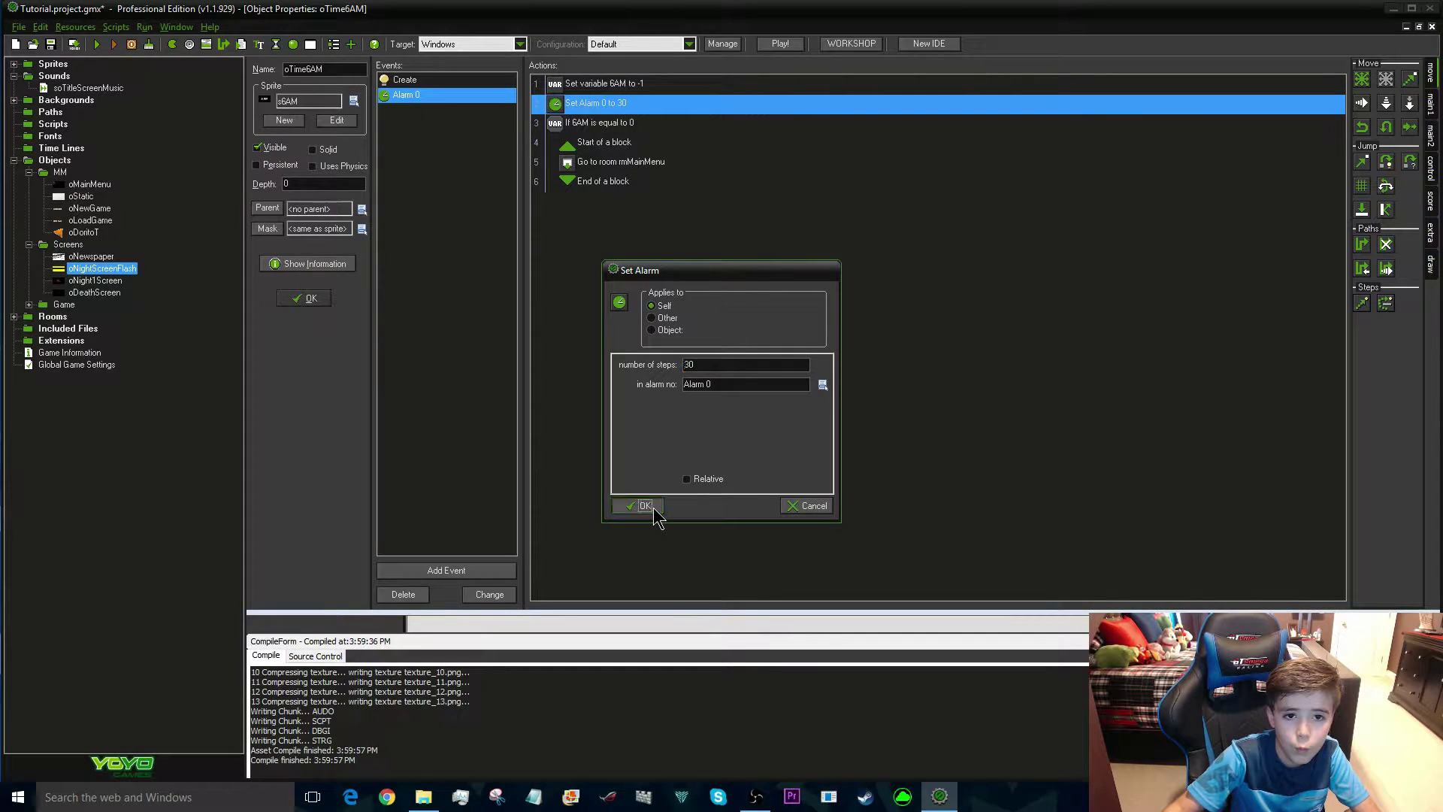
double_click(578, 126)
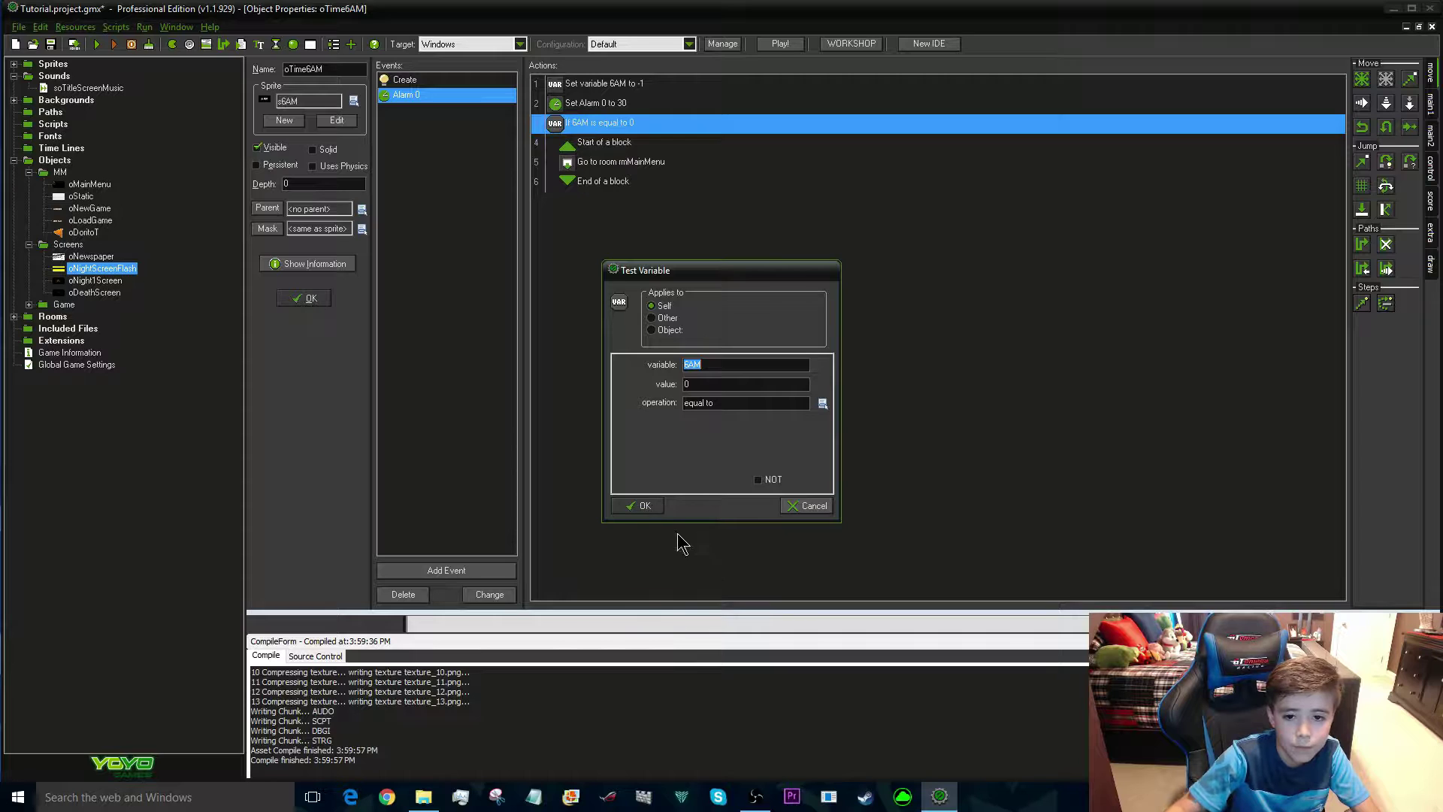
left_click(645, 506)
Inspect the Create event's Set variable 6AM and Set Alarm 0 actions, then close oTime6AM
left_click(415, 80)
double_click(567, 85)
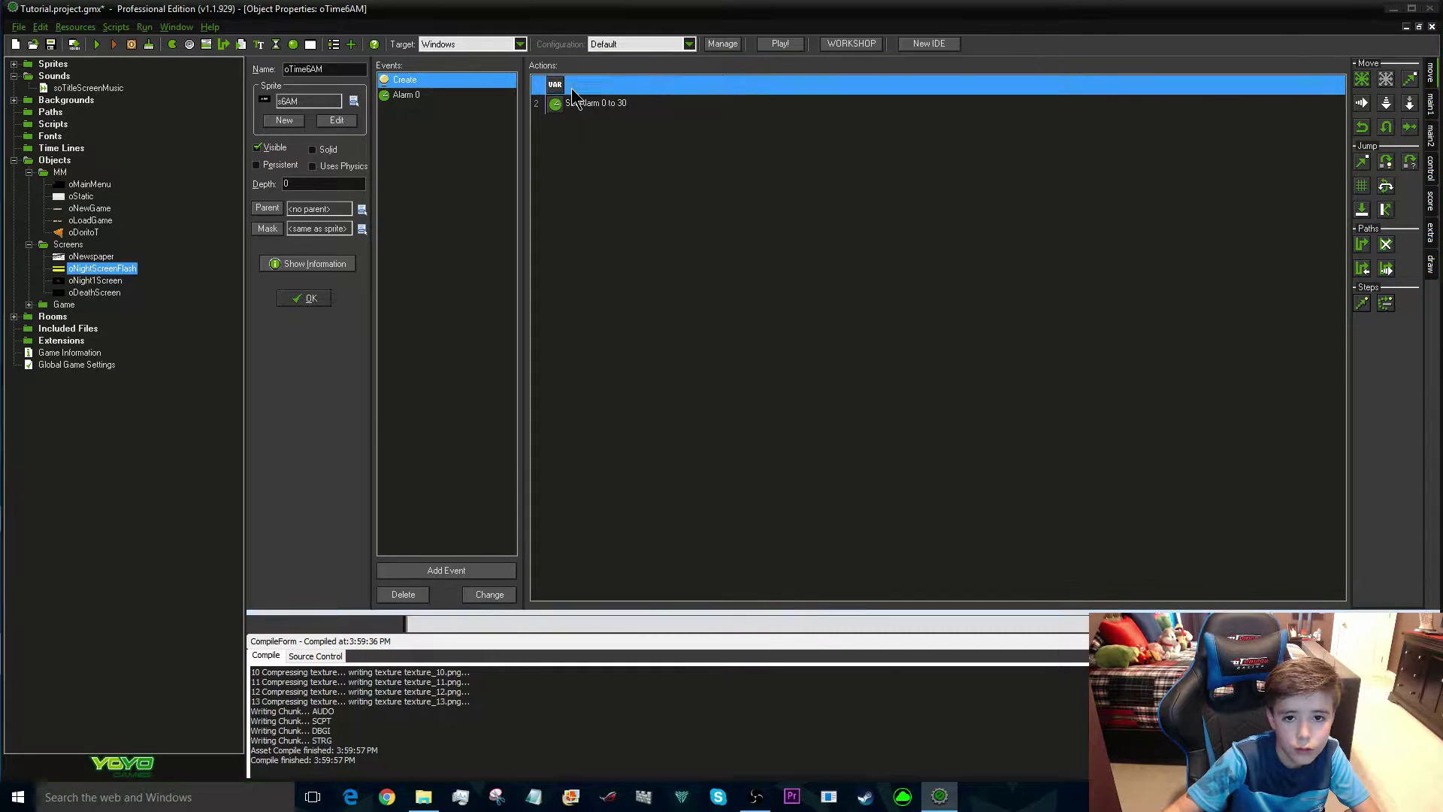
left_click(645, 506)
double_click(560, 105)
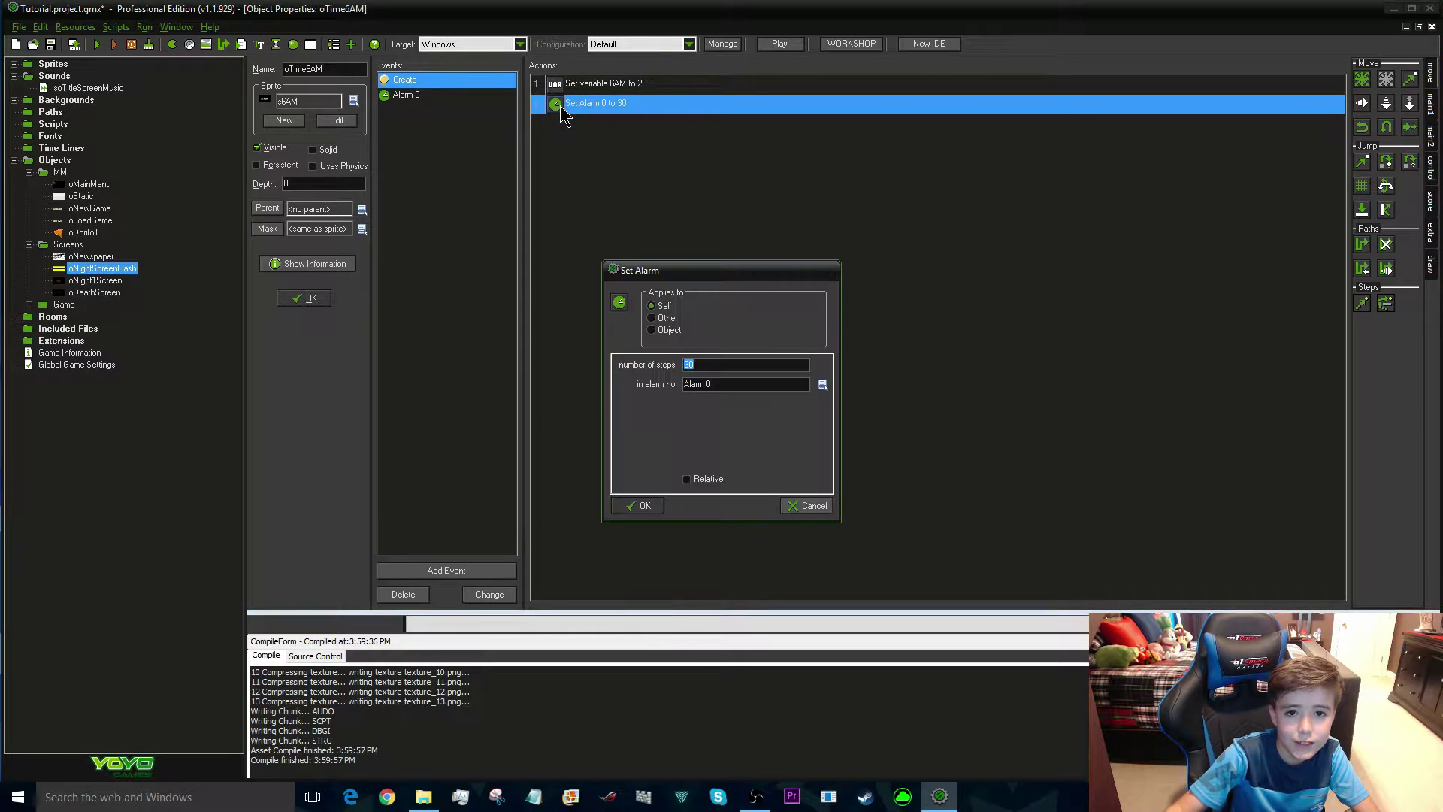
left_click(643, 505)
left_click(306, 299)
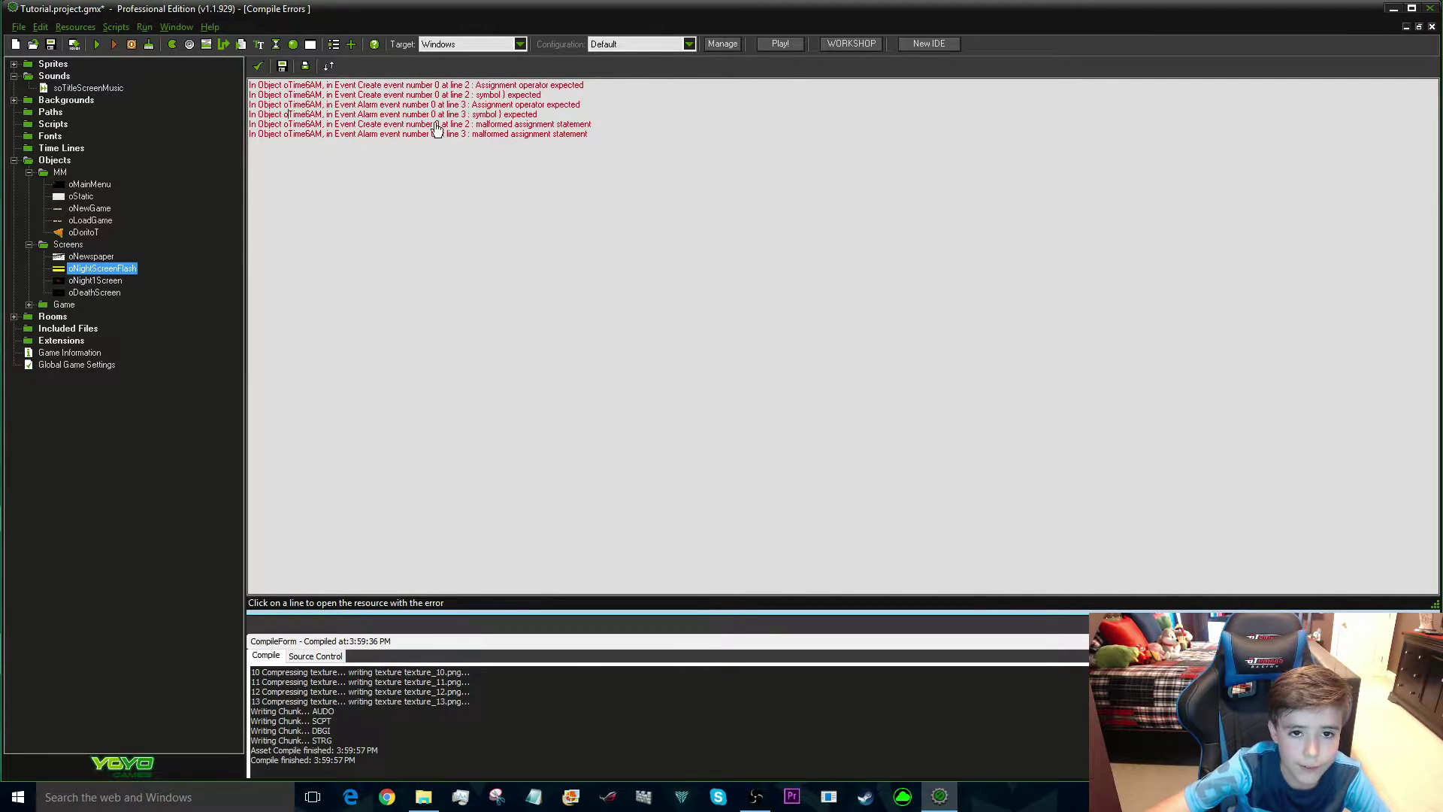
Select all of the Create event's actions and delete them
left_click(436, 127)
right_click(620, 114)
left_click(654, 218)
right_click(633, 100)
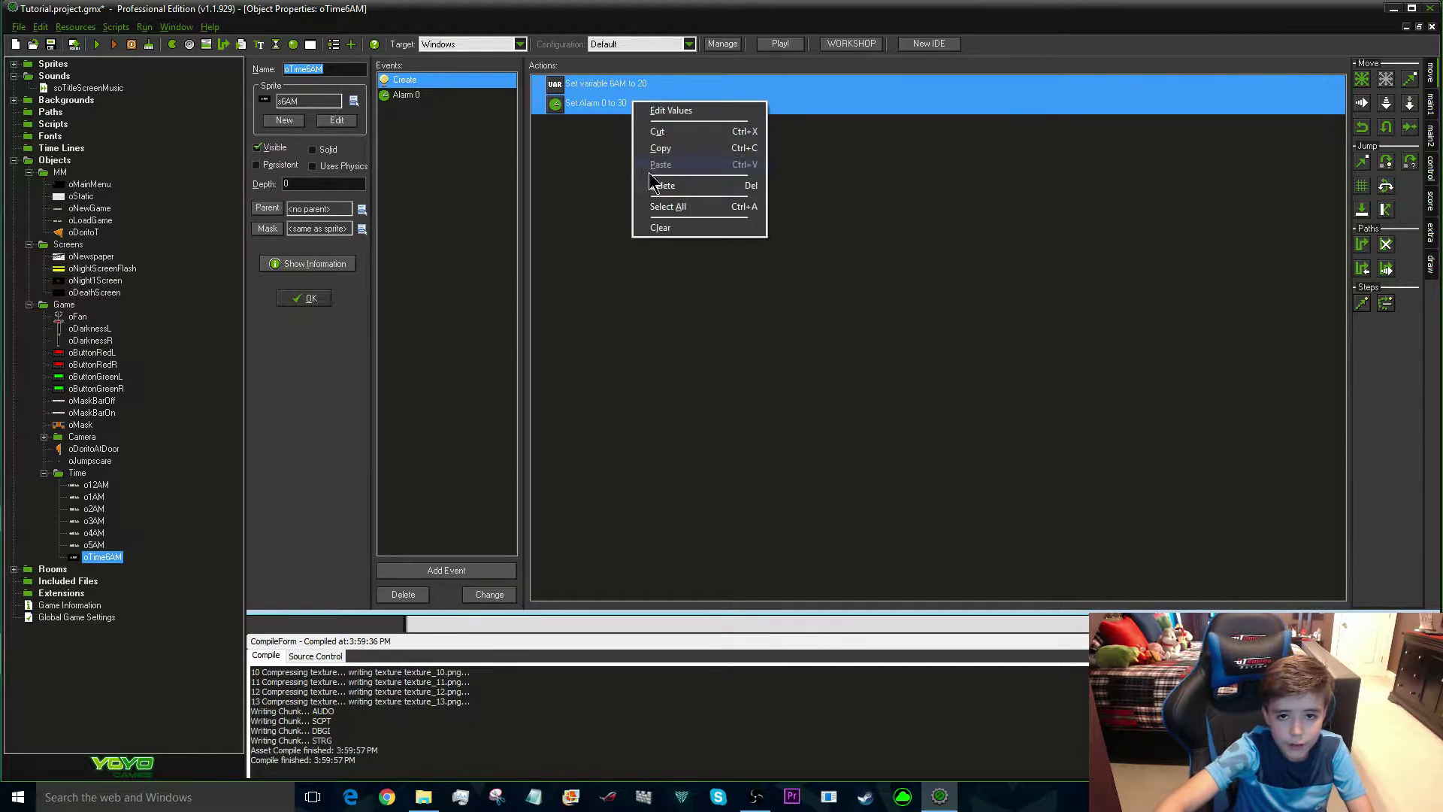
left_click(660, 182)
Delete all Alarm 0 actions, then remove the Alarm 0 event itself
left_click(396, 96)
right_click(581, 106)
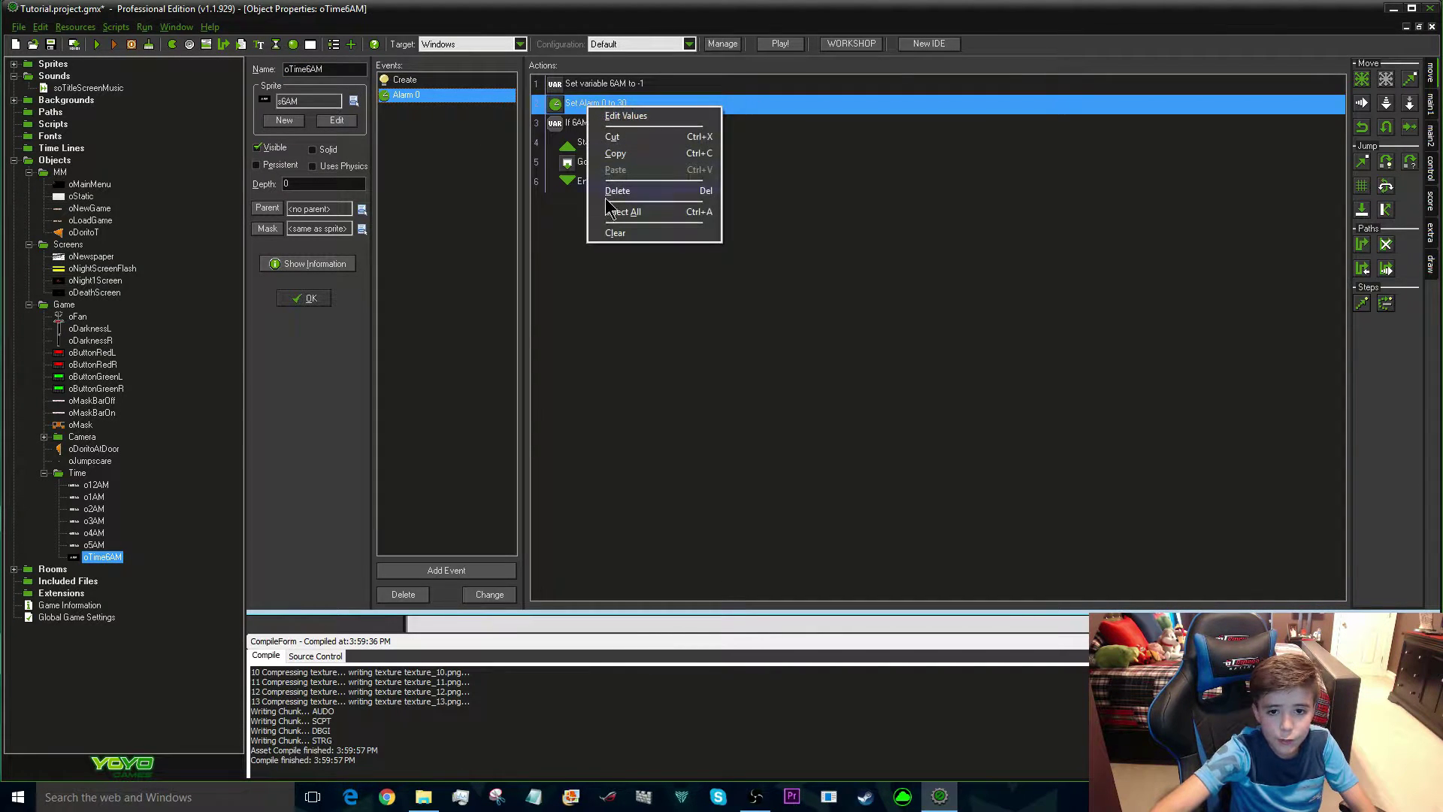
left_click(632, 212)
right_click(597, 158)
left_click(628, 242)
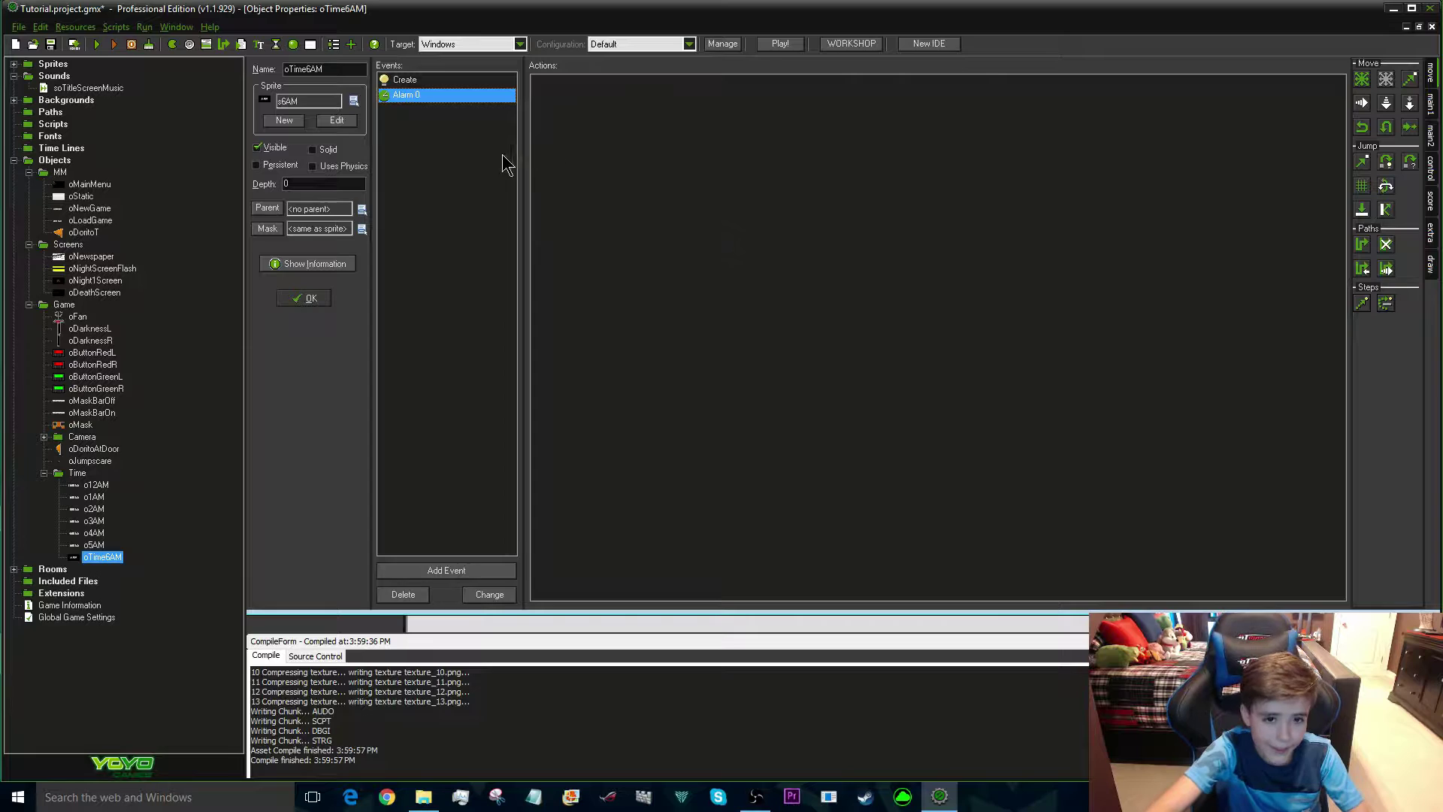
right_click(406, 104)
left_click(444, 154)
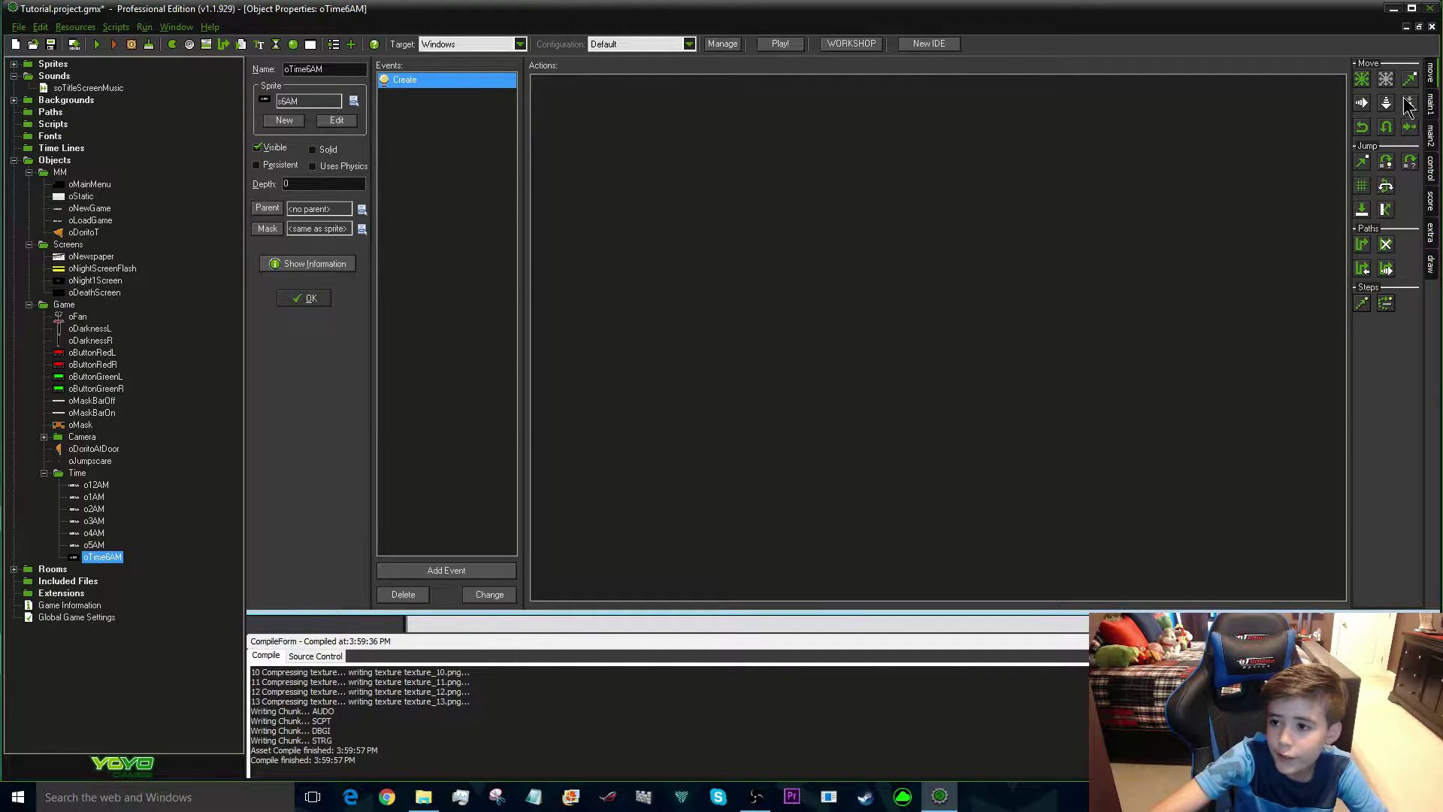
Add a Set Variable action to the Create event setting 6AM to 7
left_click(1431, 139)
left_click(1431, 111)
left_click(1431, 167)
left_click_drag(1361, 255, 892, 312)
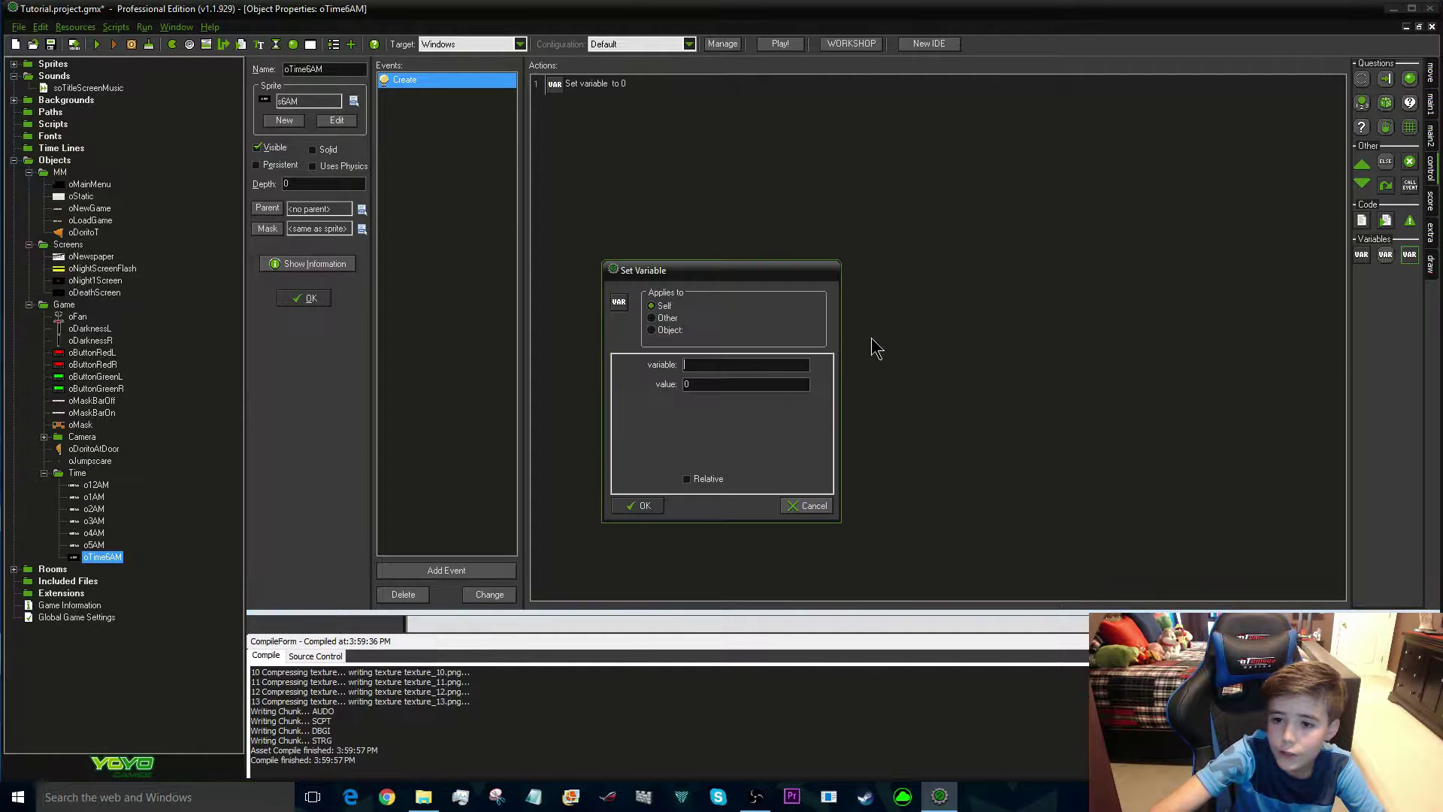
left_click(696, 478)
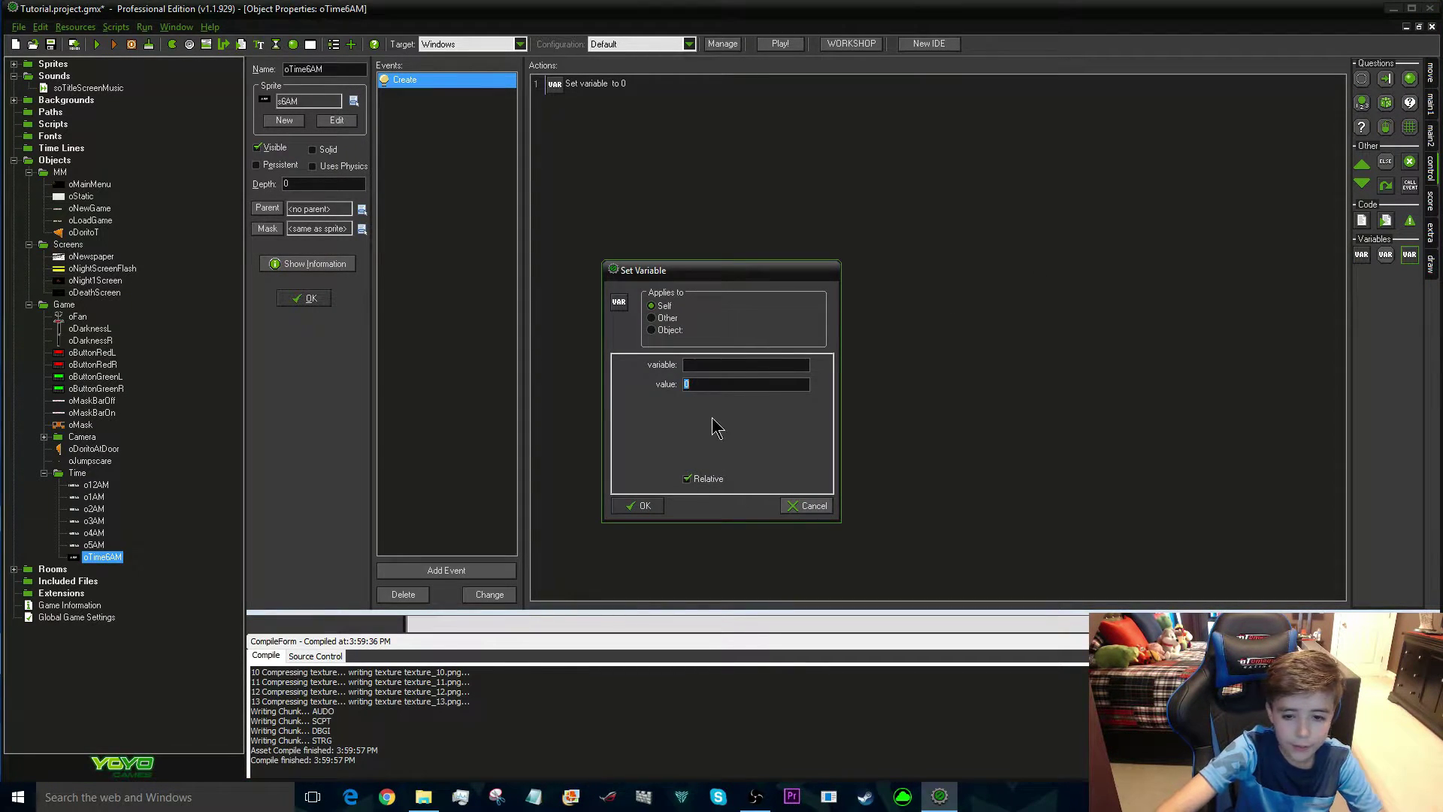
left_click(695, 479)
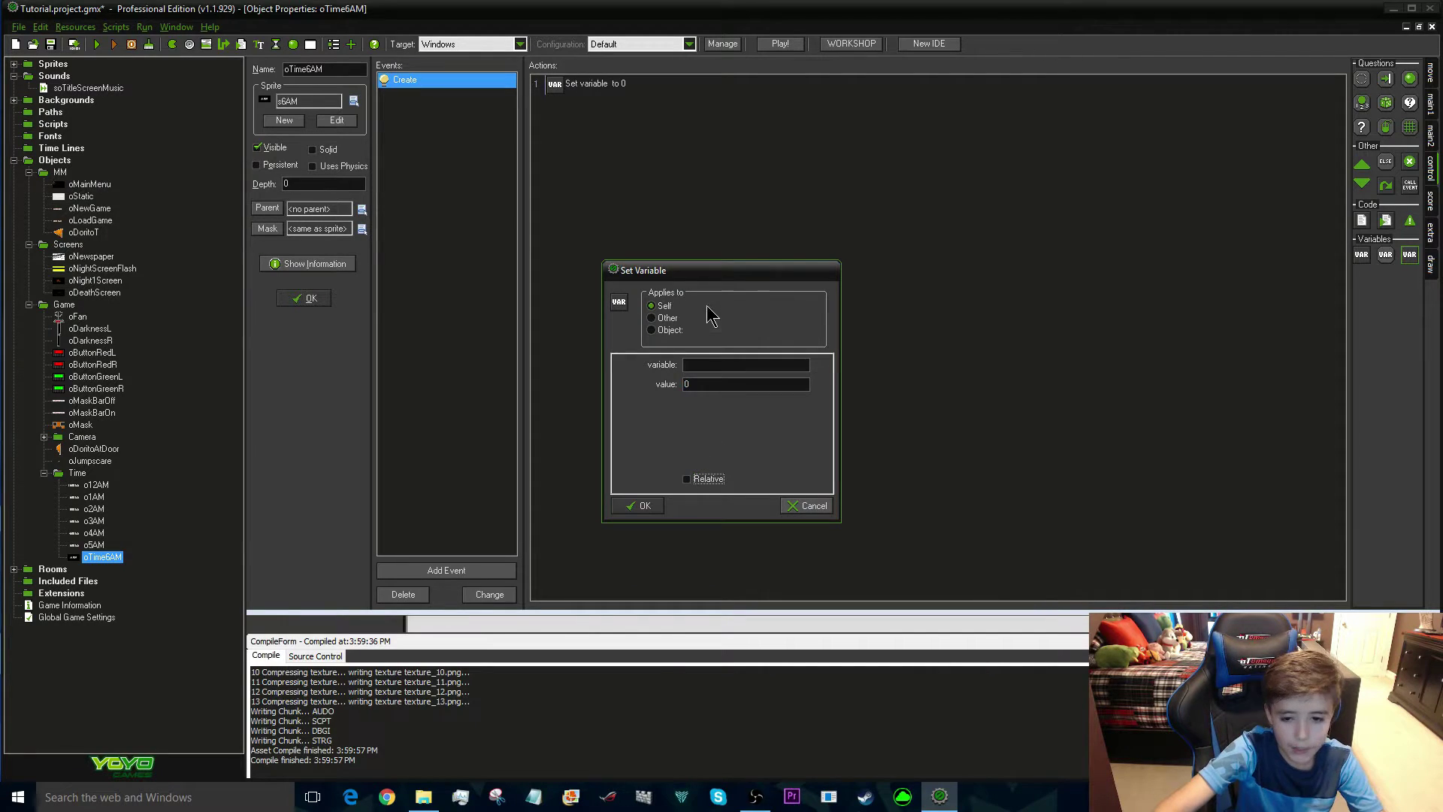
left_click(699, 364)
type("6AM")
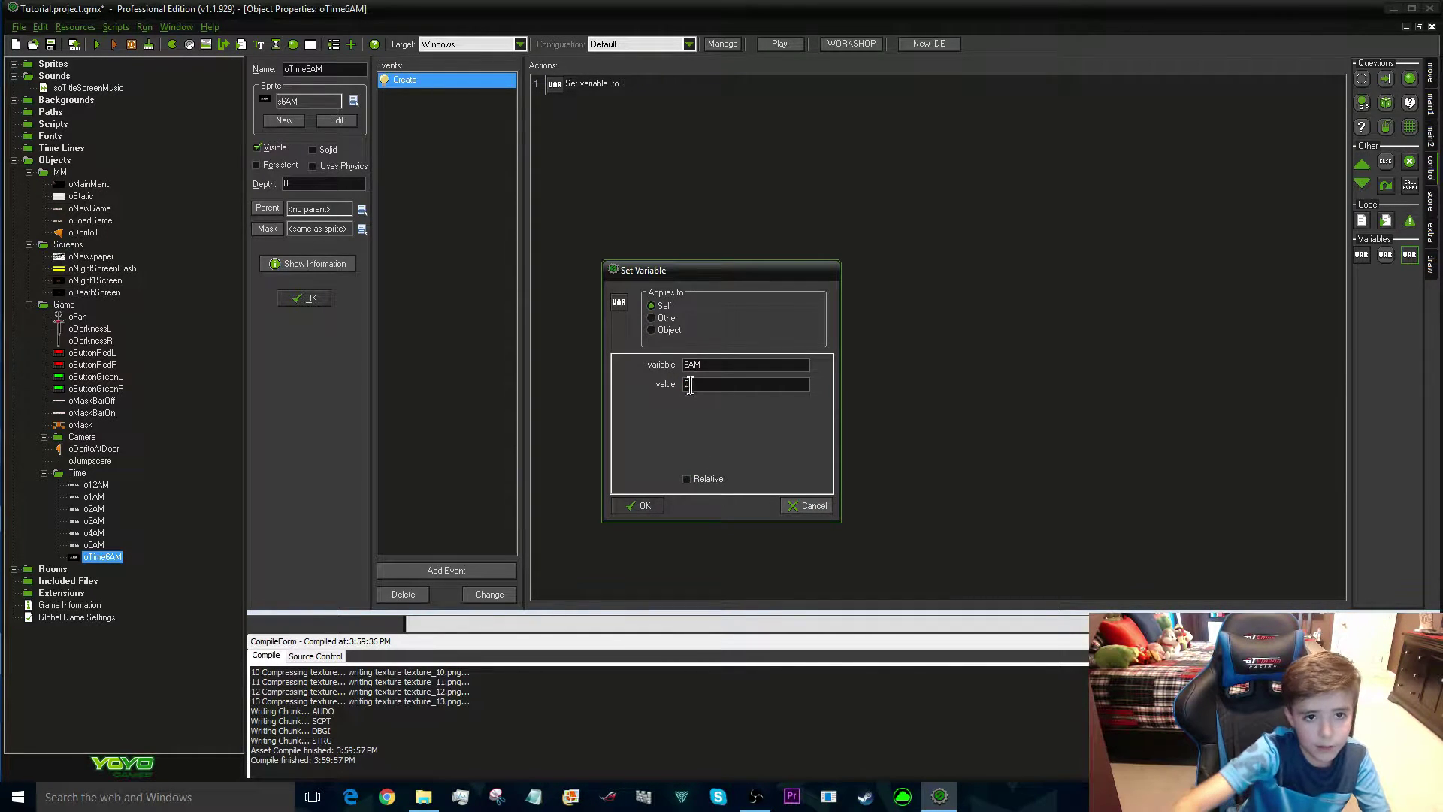
double_click(693, 386)
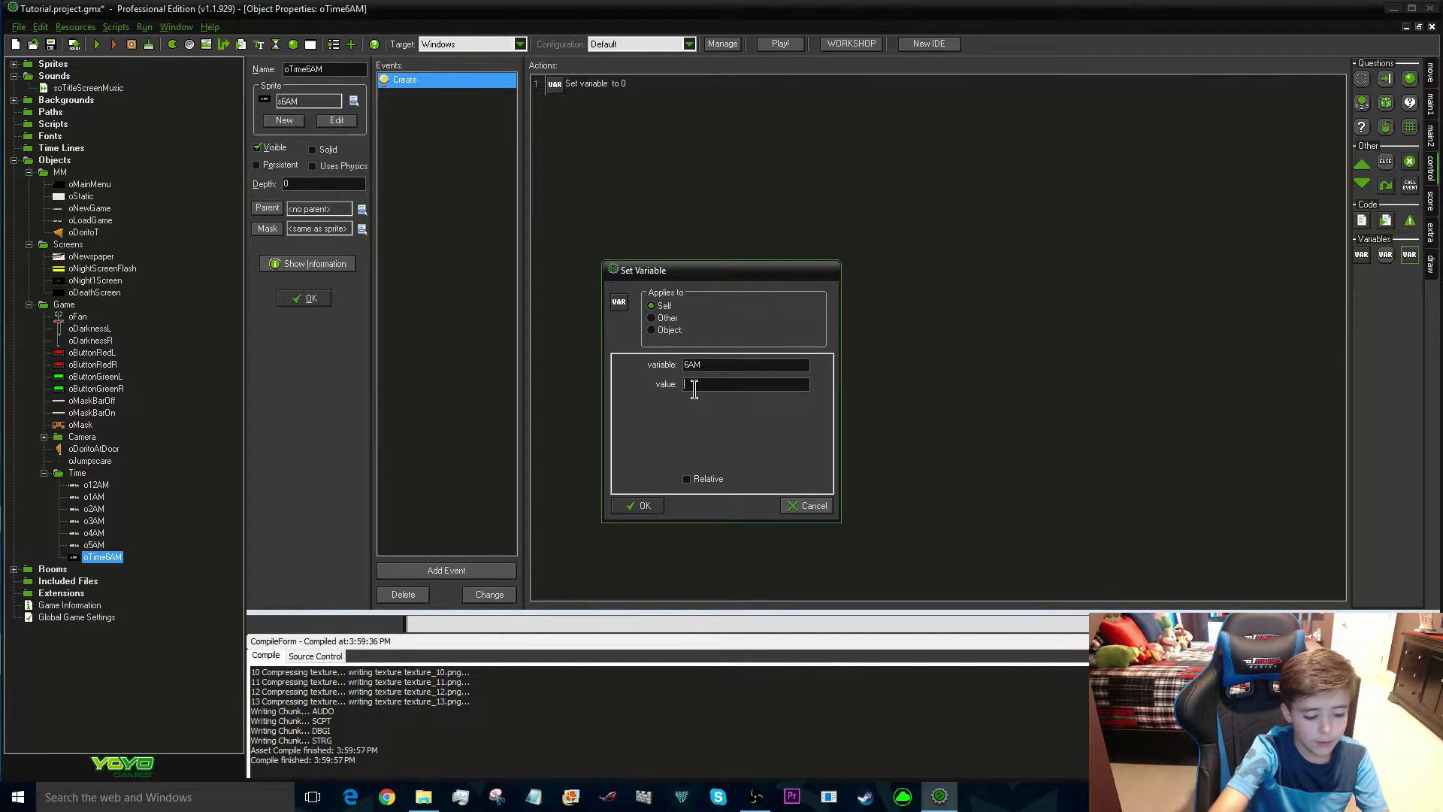
key("Return")
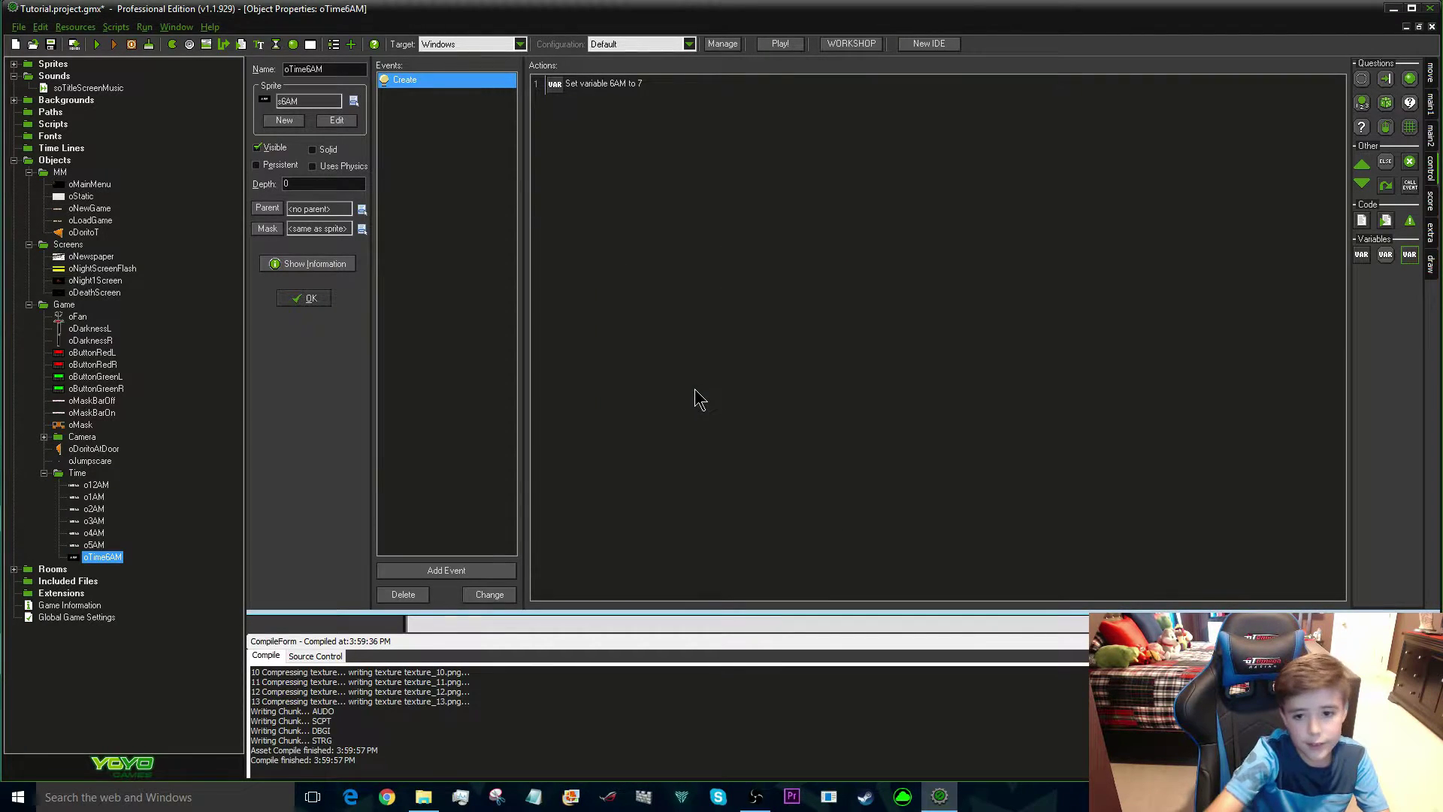
Add a Set Alarm 0 action of 30 steps to the Create event
left_click(1432, 134)
left_click_drag(1142, 216, 1143, 218)
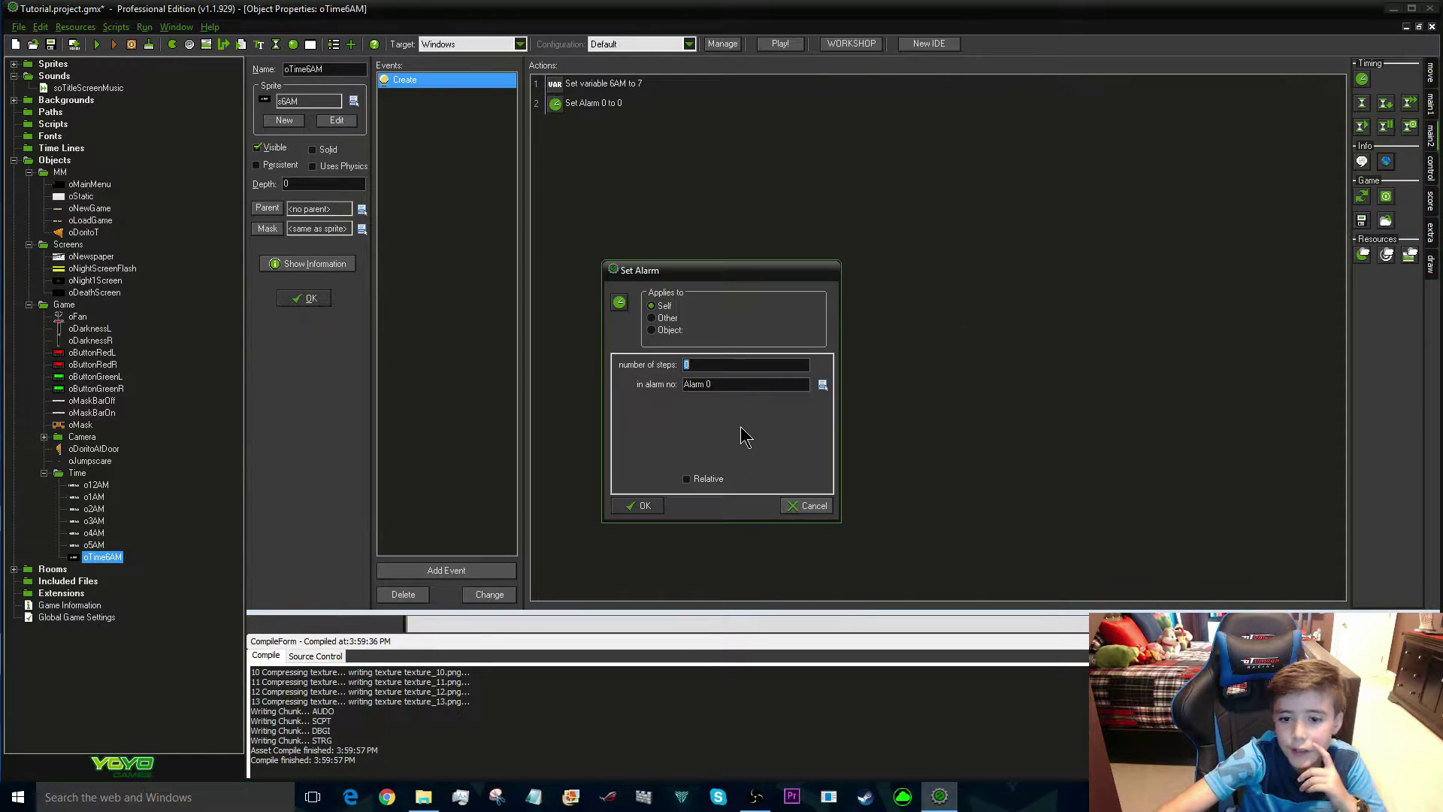
type("30")
key("Return")
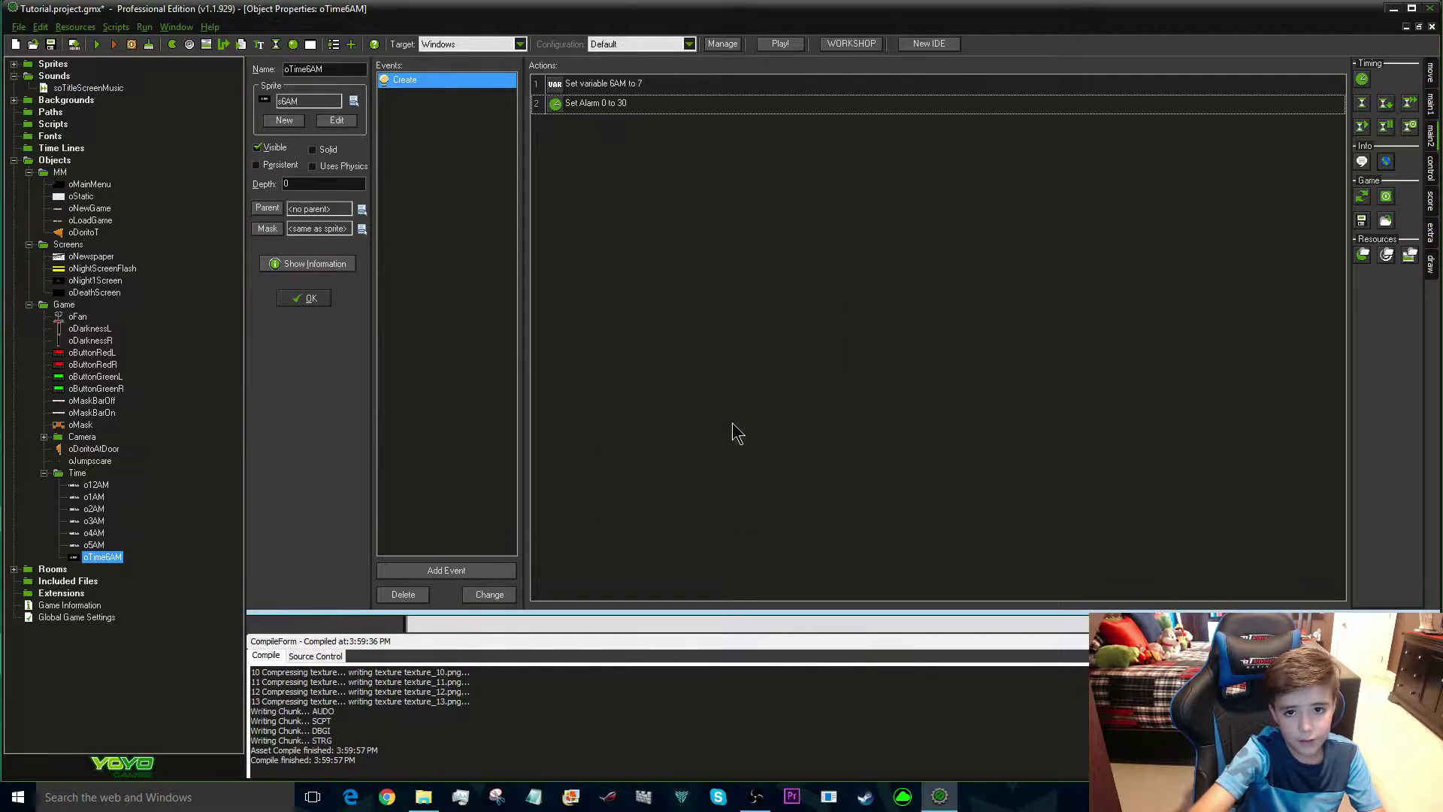
left_click(460, 570)
left_click(682, 371)
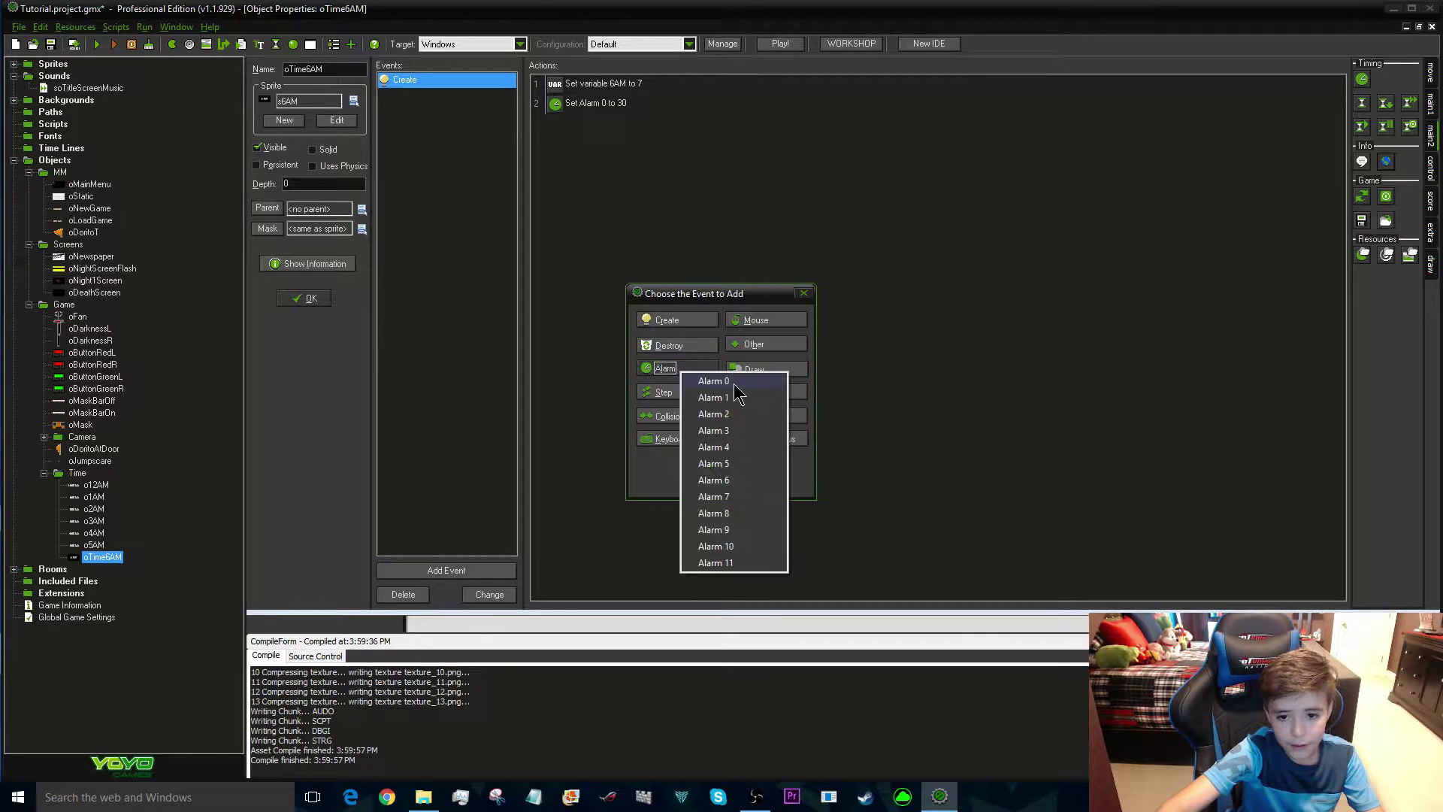
Add an Alarm 0 event that relatively changes 6AM by -1
left_click(726, 383)
left_click(1432, 167)
left_click_drag(1361, 254, 904, 375)
left_click(685, 480)
double_click(708, 385)
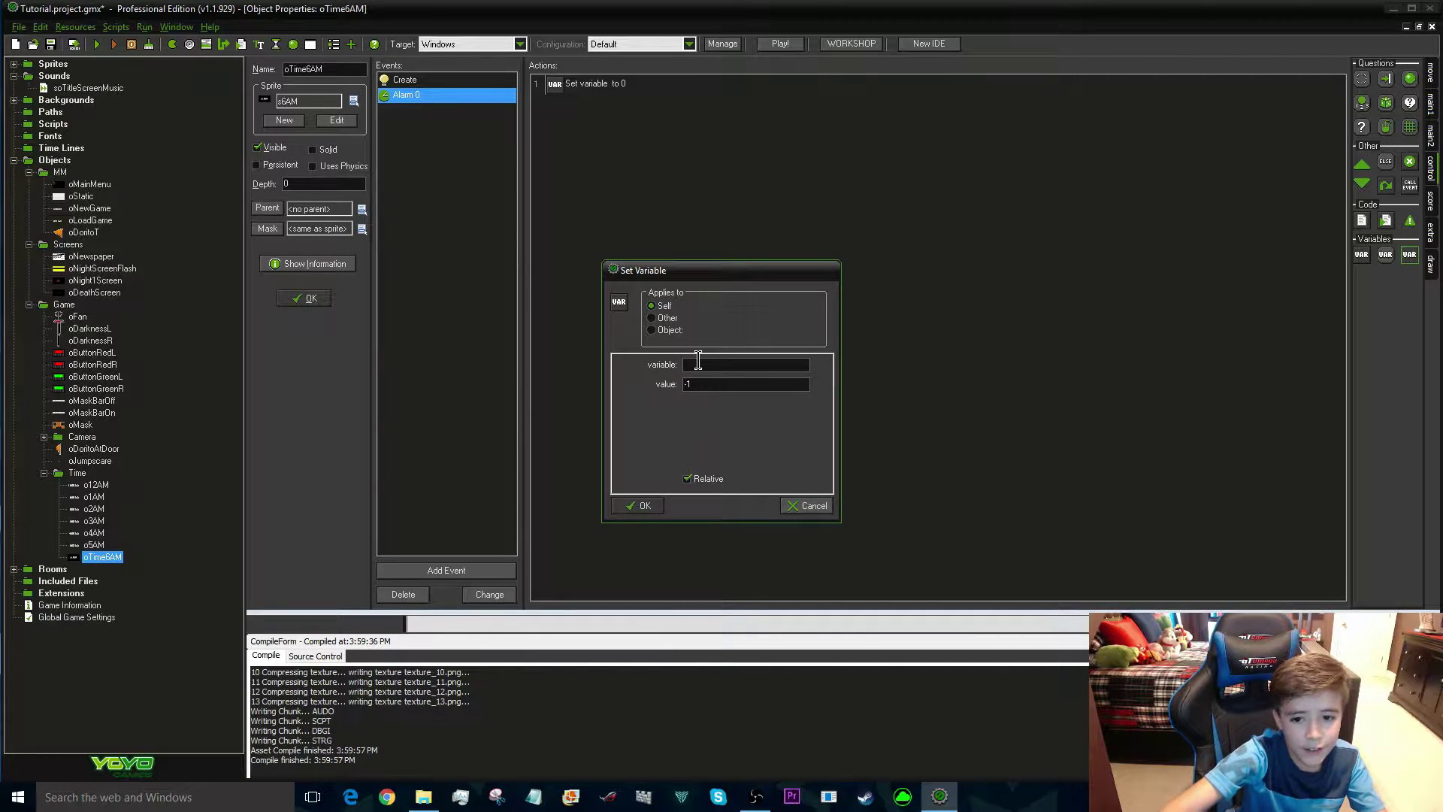
type("6AM")
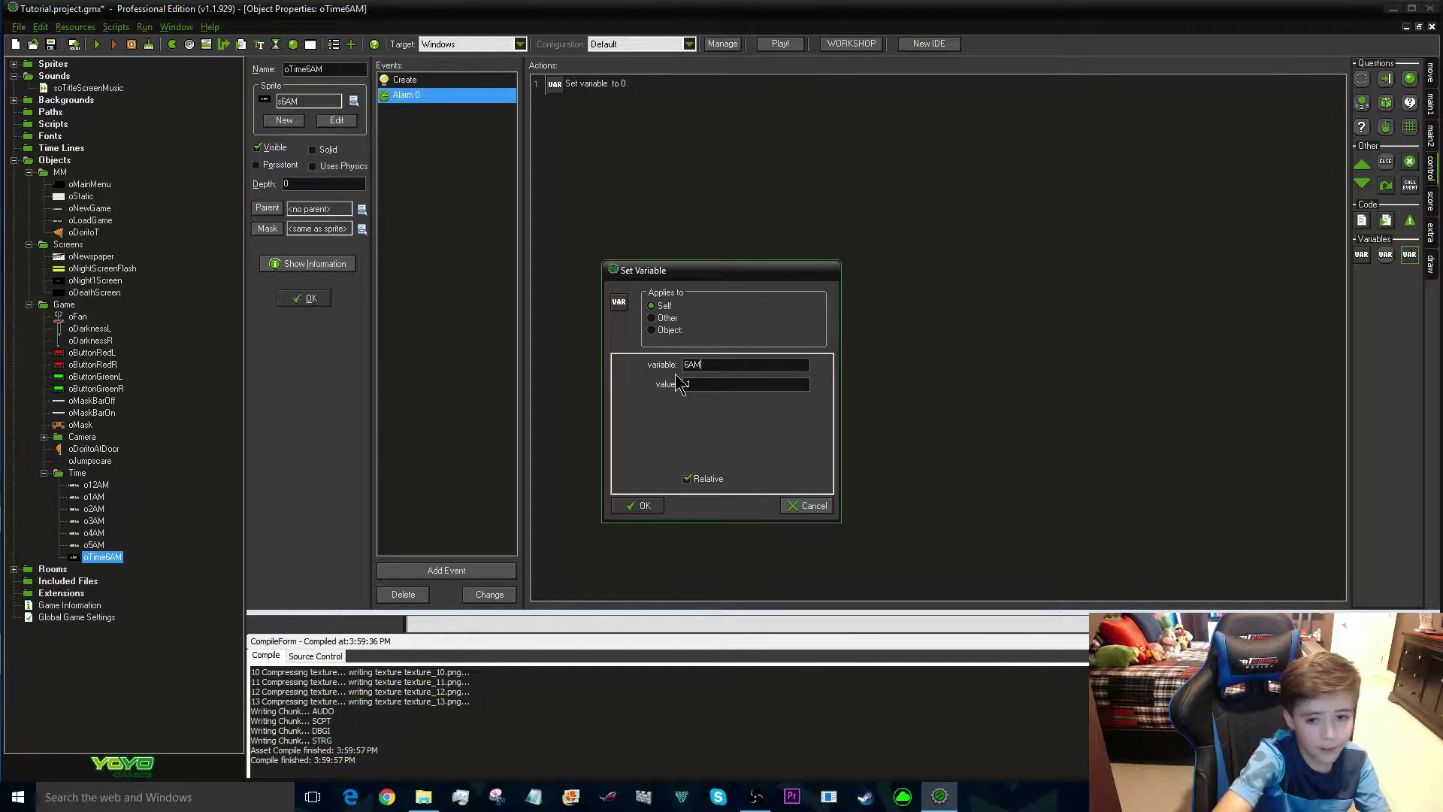
key("Return")
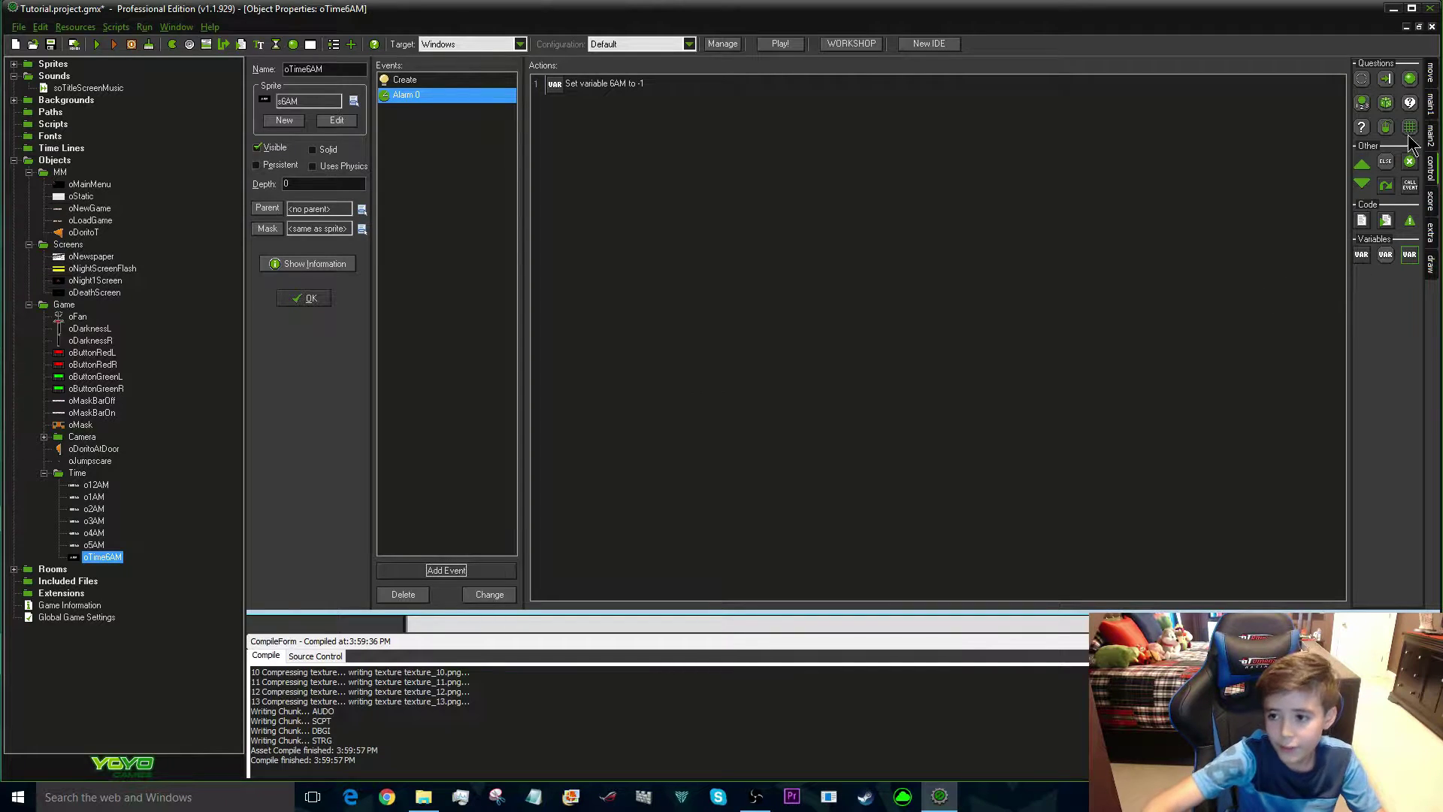
Re-arm Alarm 0 to 30 and test whether 6AM equals 0, followed by a block
left_click(1430, 134)
left_click_drag(1050, 345, 1048, 346)
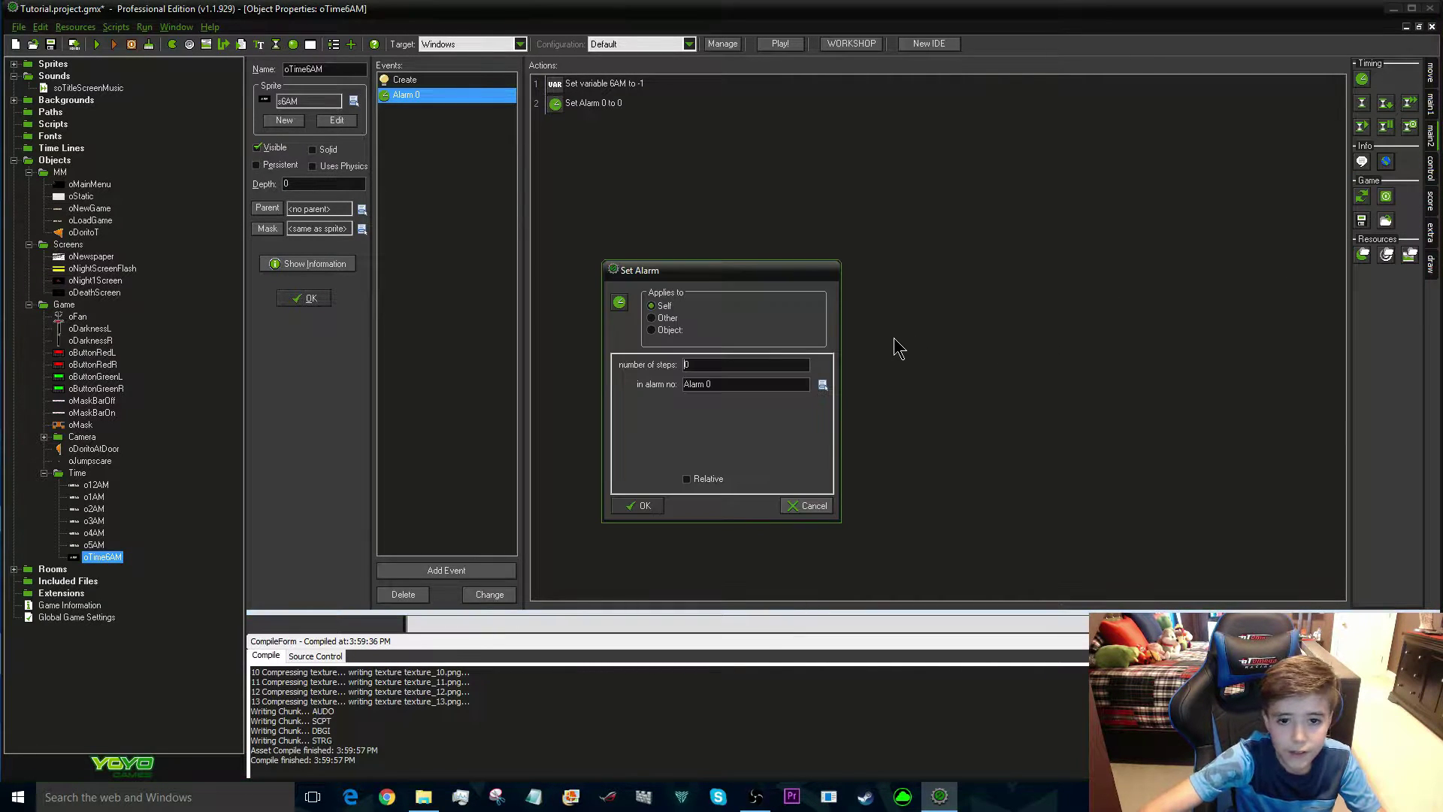
type("3")
key("Return")
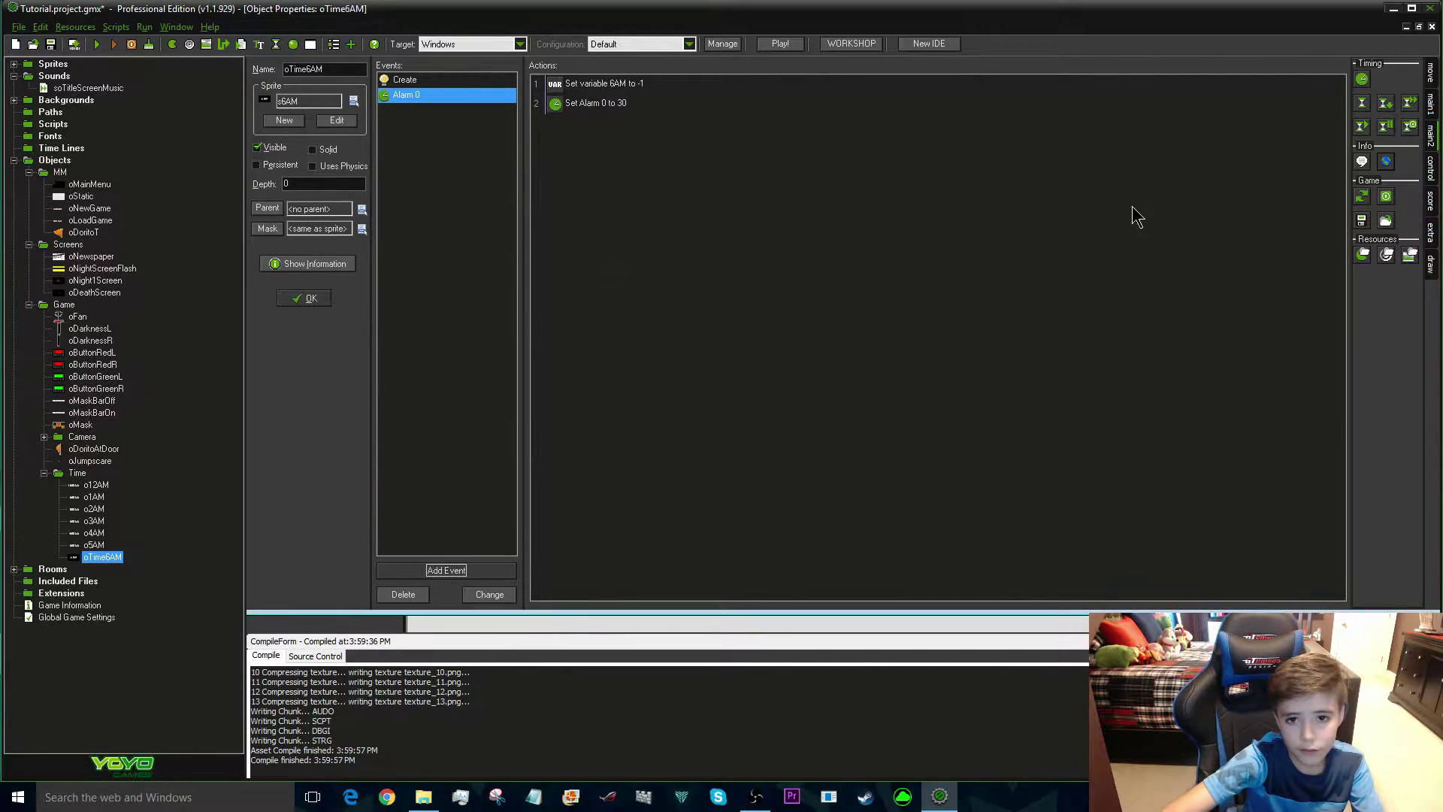
left_click(1430, 172)
left_click_drag(1392, 248, 715, 425)
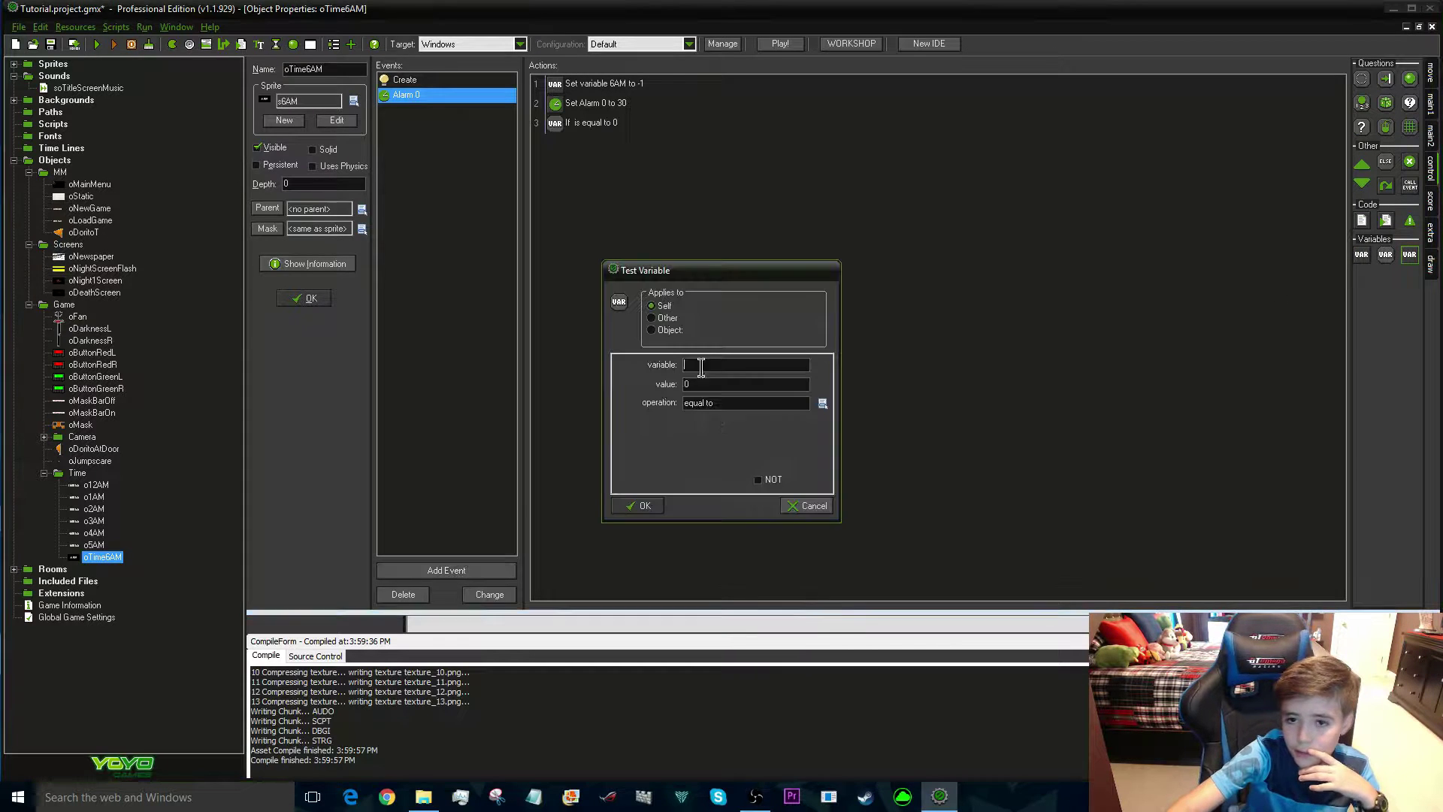
type("6AM")
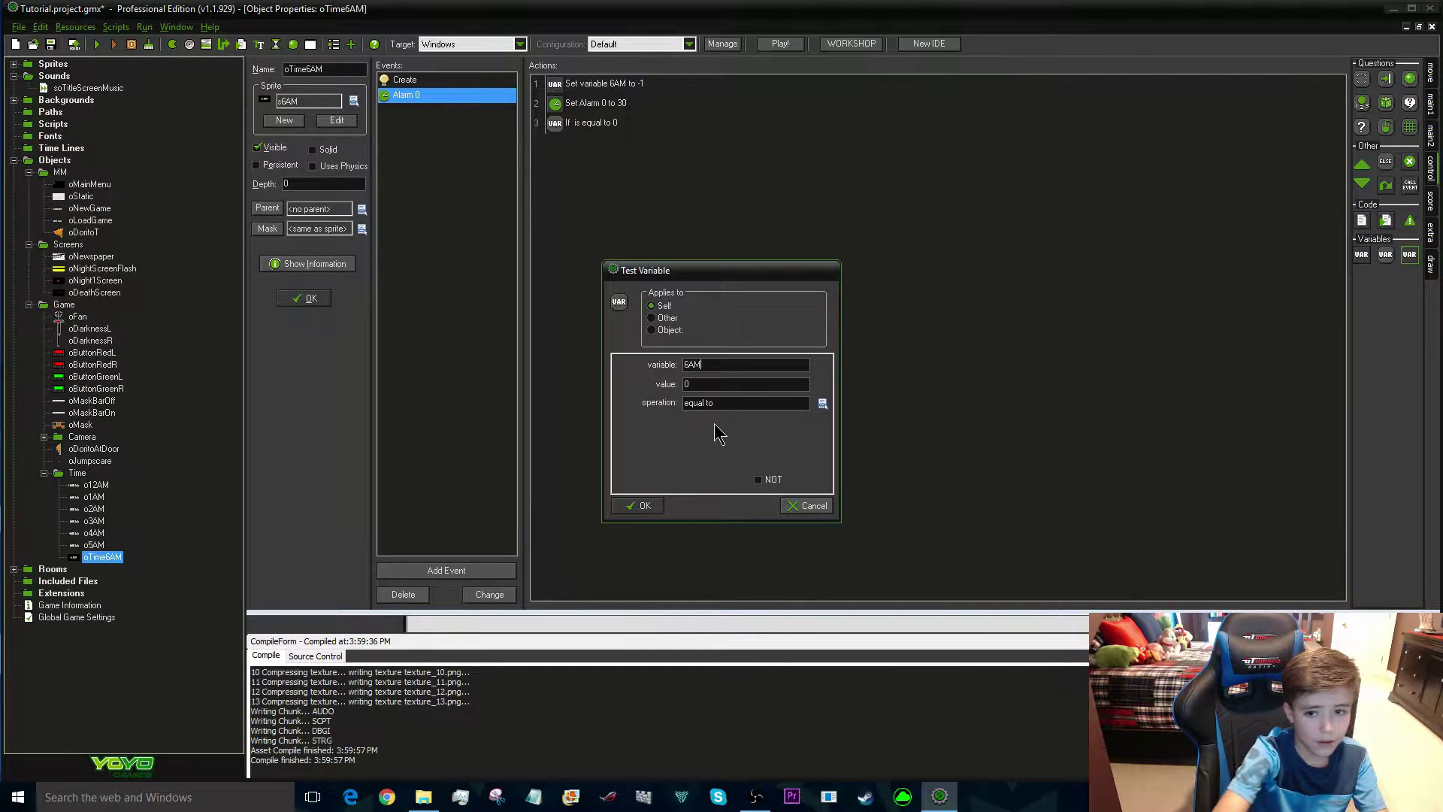
key("Return")
left_click_drag(1361, 164, 1336, 193)
Go to room rmMainMenu inside the block, then close oTime6AM and the error list
left_click(1433, 134)
left_click(1433, 103)
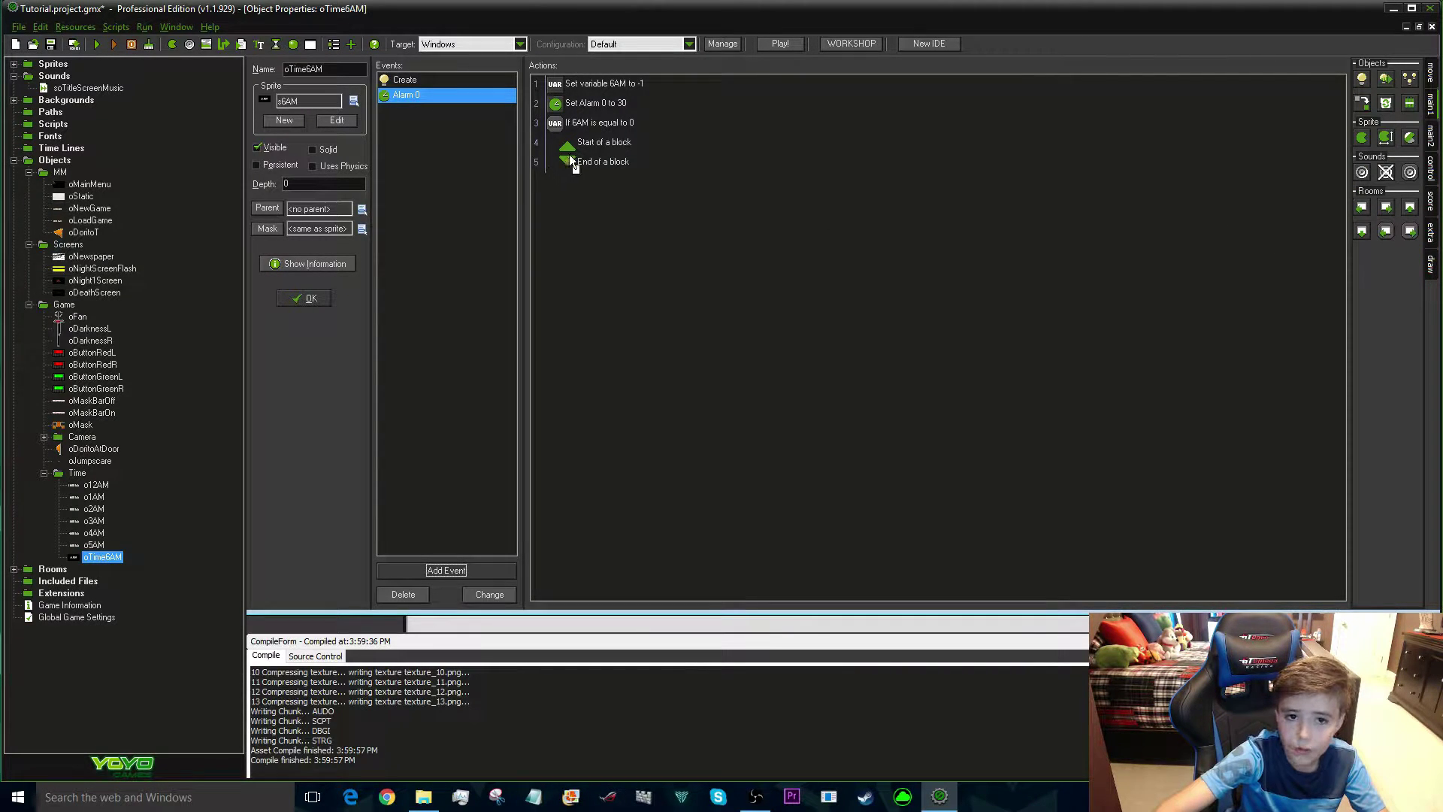
left_click_drag(572, 160, 573, 160)
left_click(713, 369)
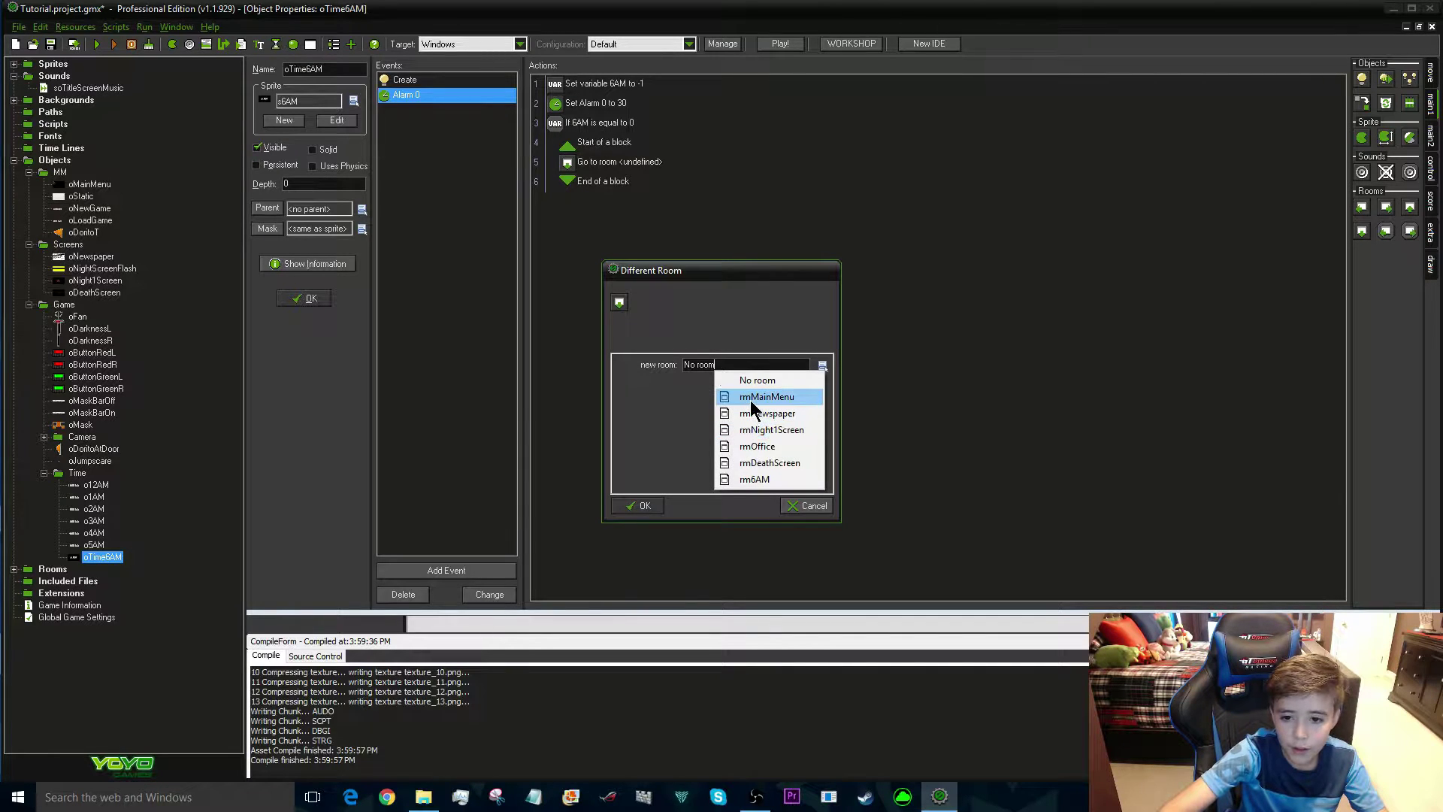
left_click(750, 406)
left_click(639, 506)
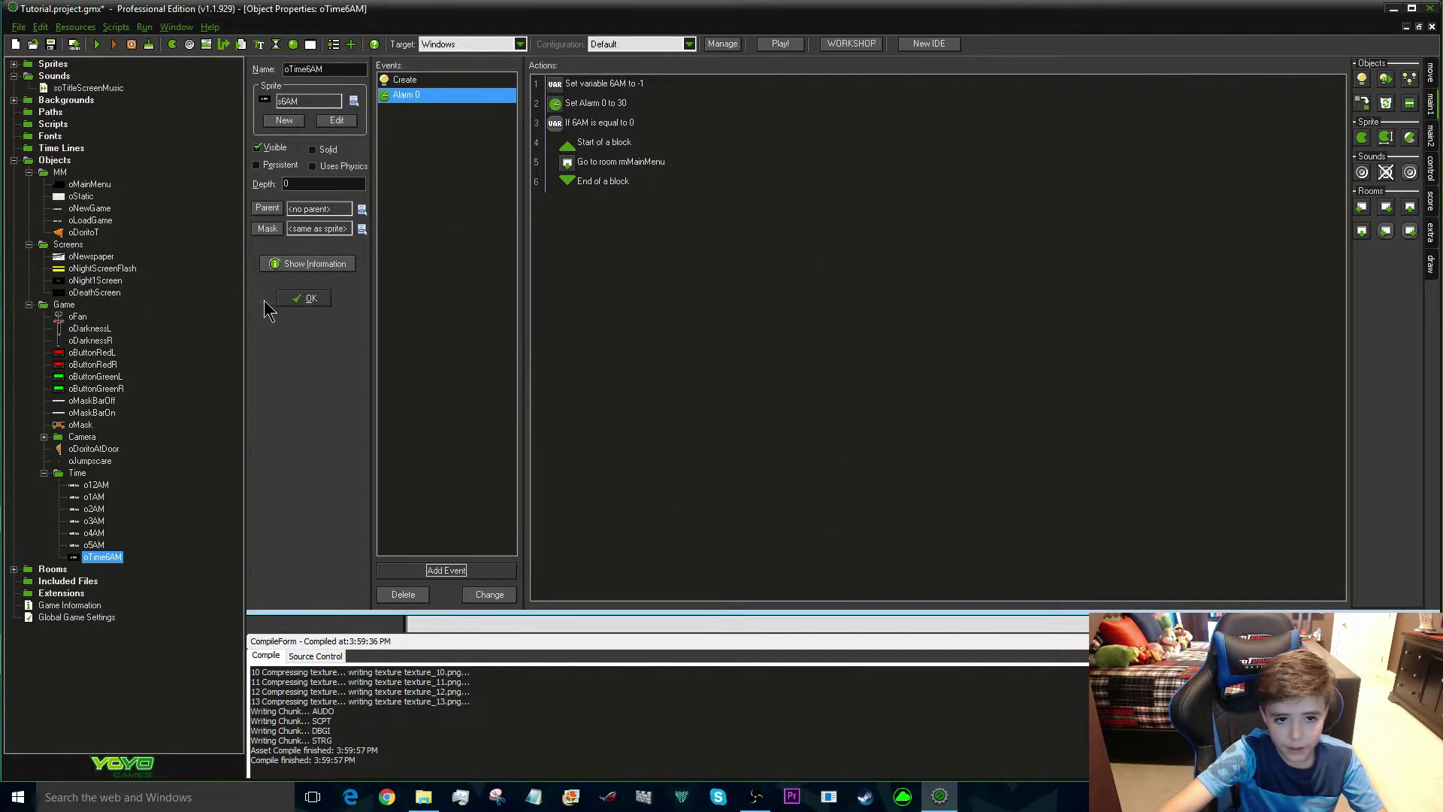
left_click(304, 299)
left_click(258, 67)
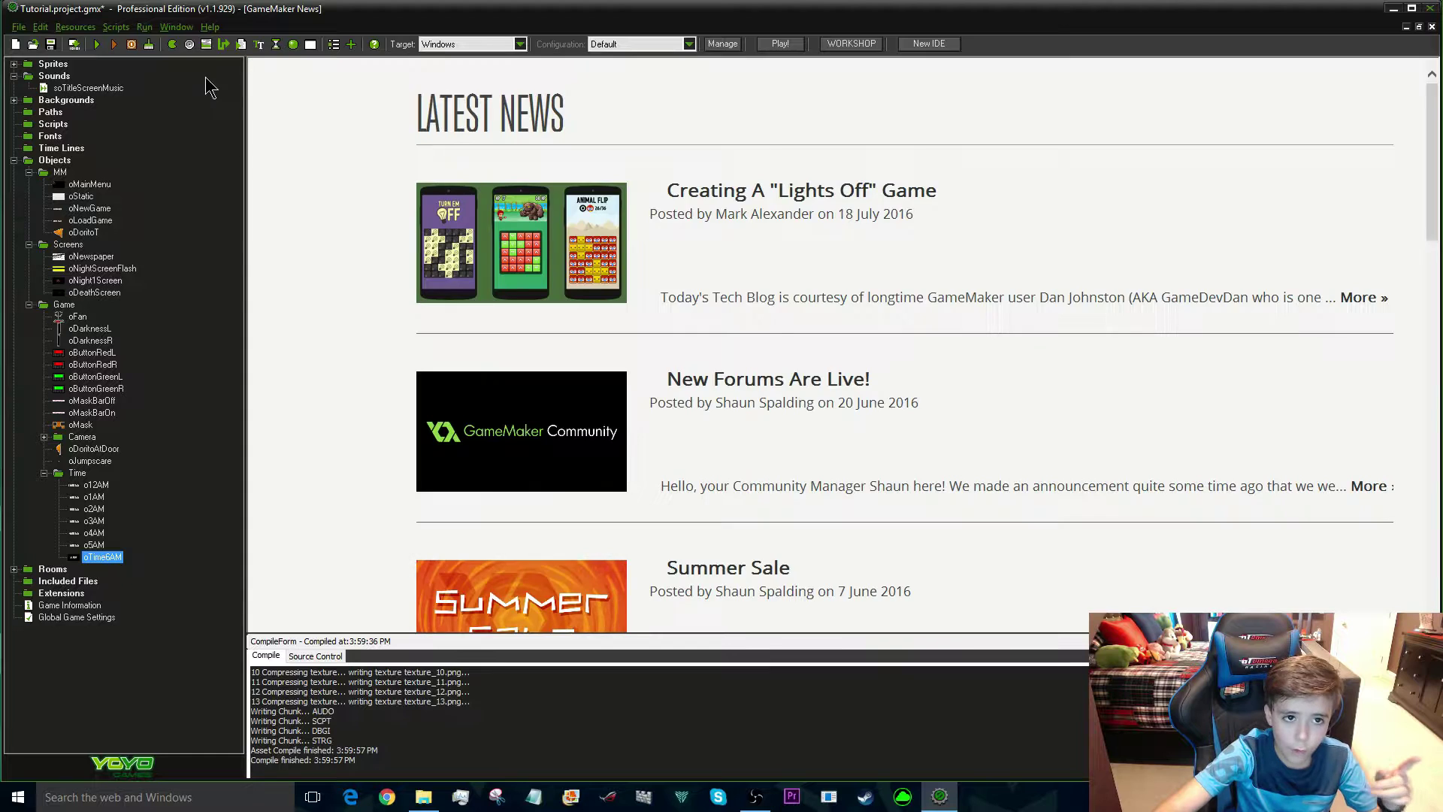
Rerun the game, then delete the oTime6AM object from the resource tree
left_click(96, 45)
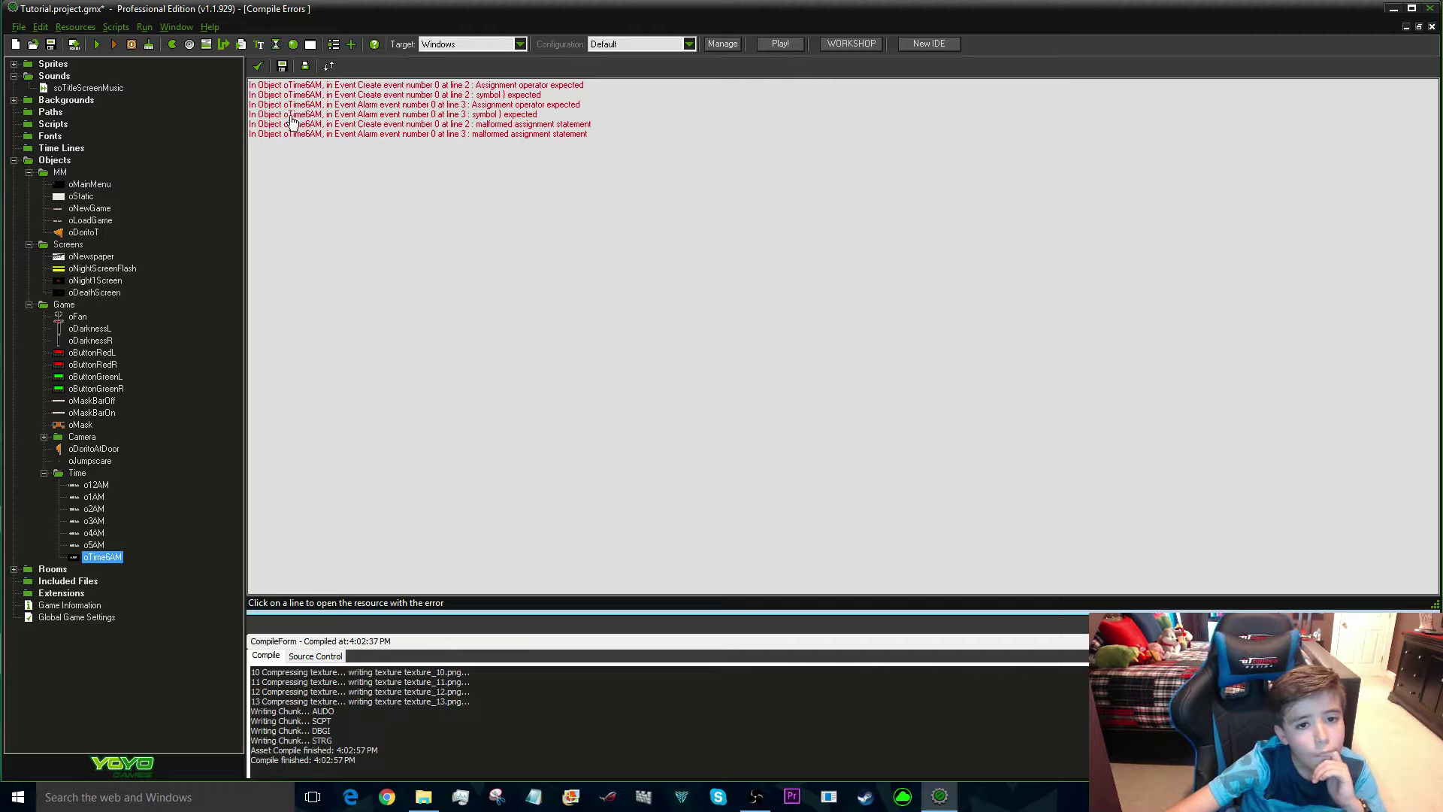
double_click(53, 569)
right_click(88, 564)
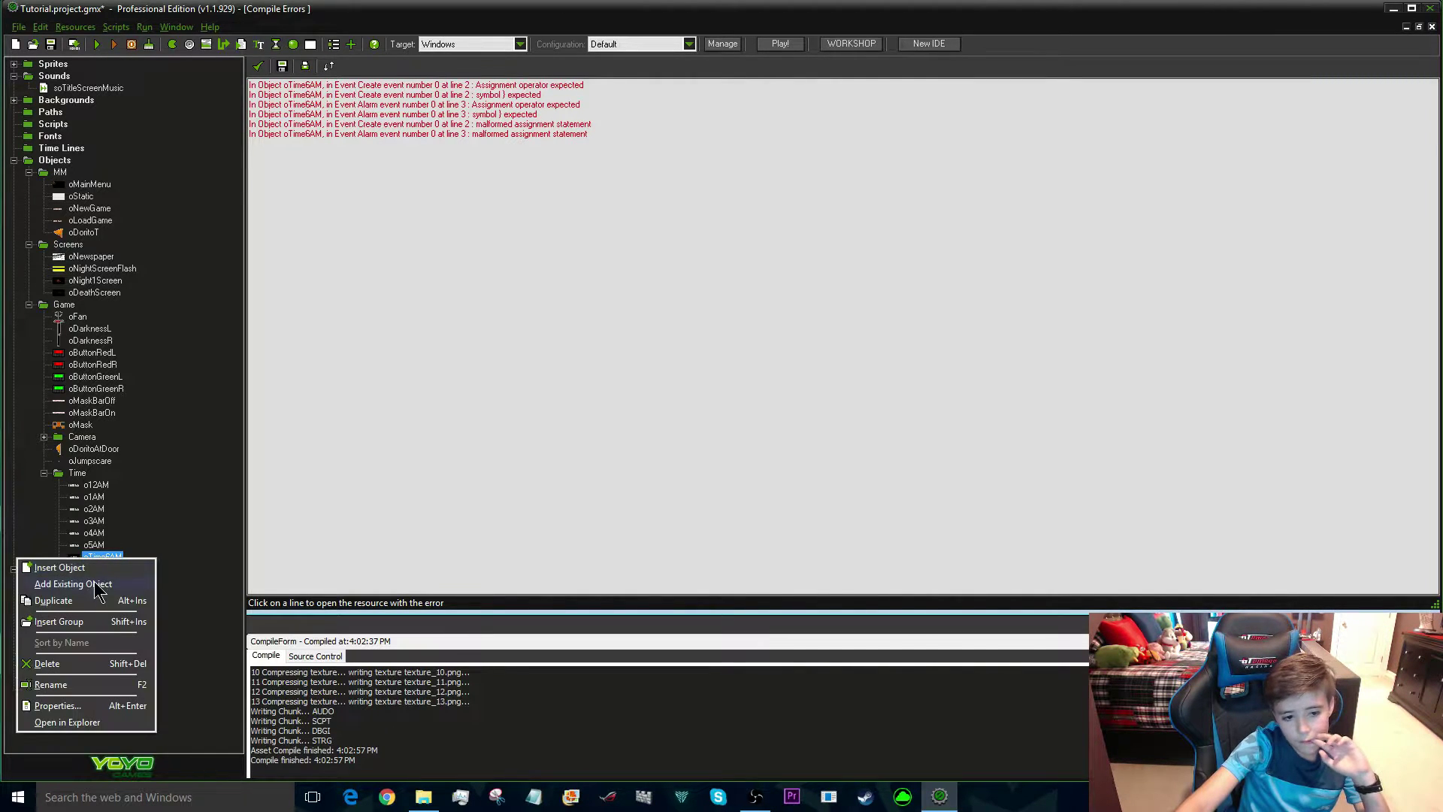
left_click(113, 663)
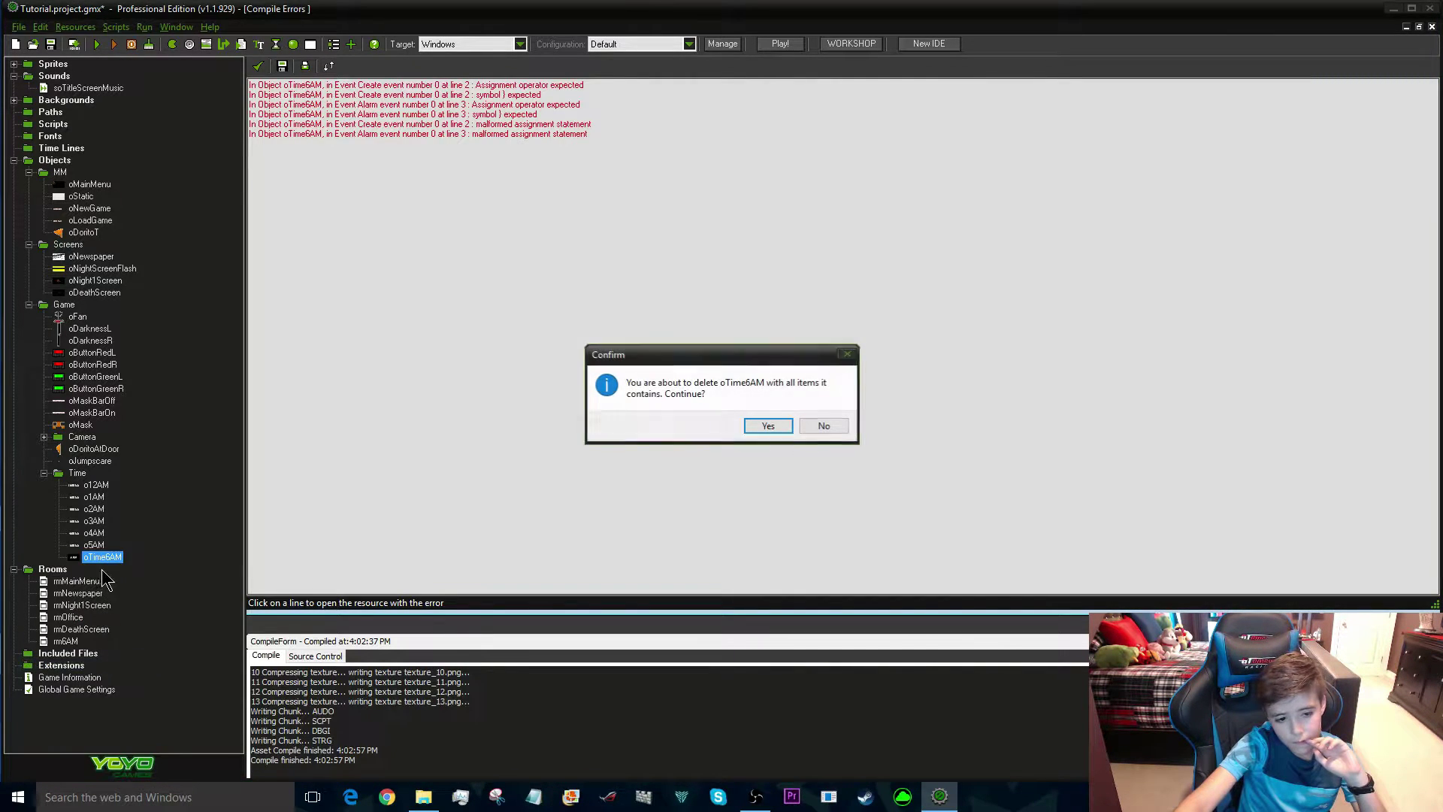
left_click(780, 433)
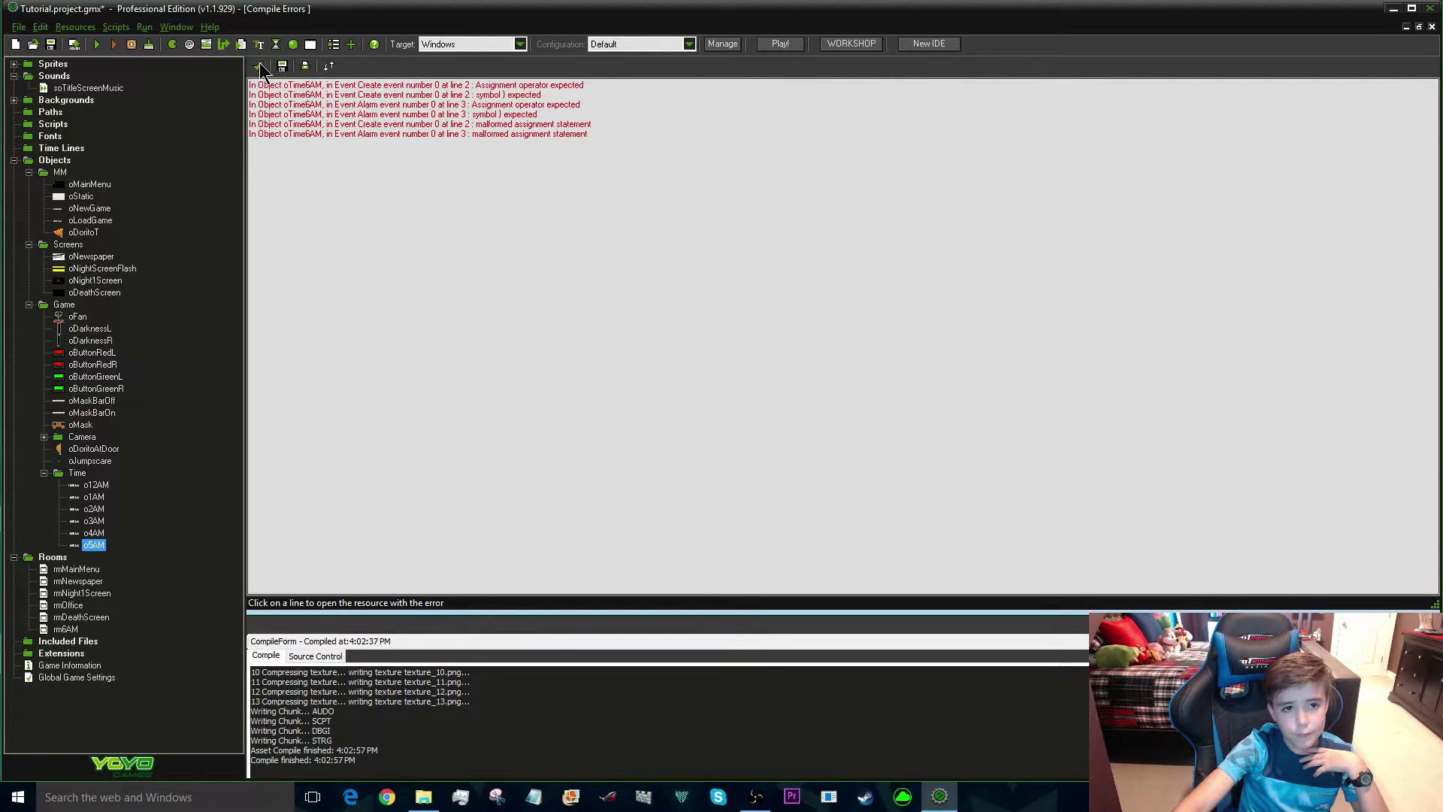
left_click(259, 66)
right_click(78, 474)
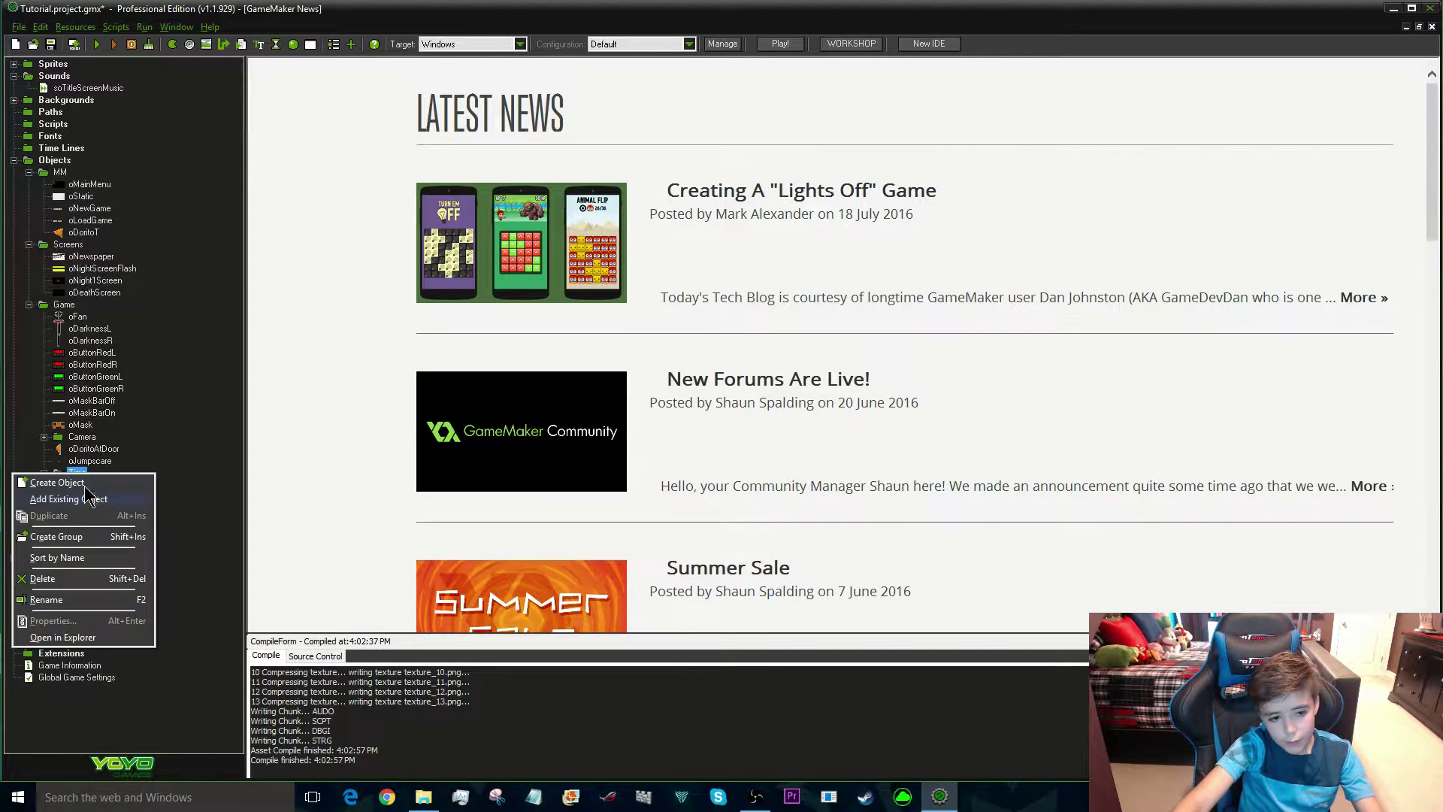
Create object o6AM in the Time folder with sprite s6AM and a Create event
left_click(58, 483)
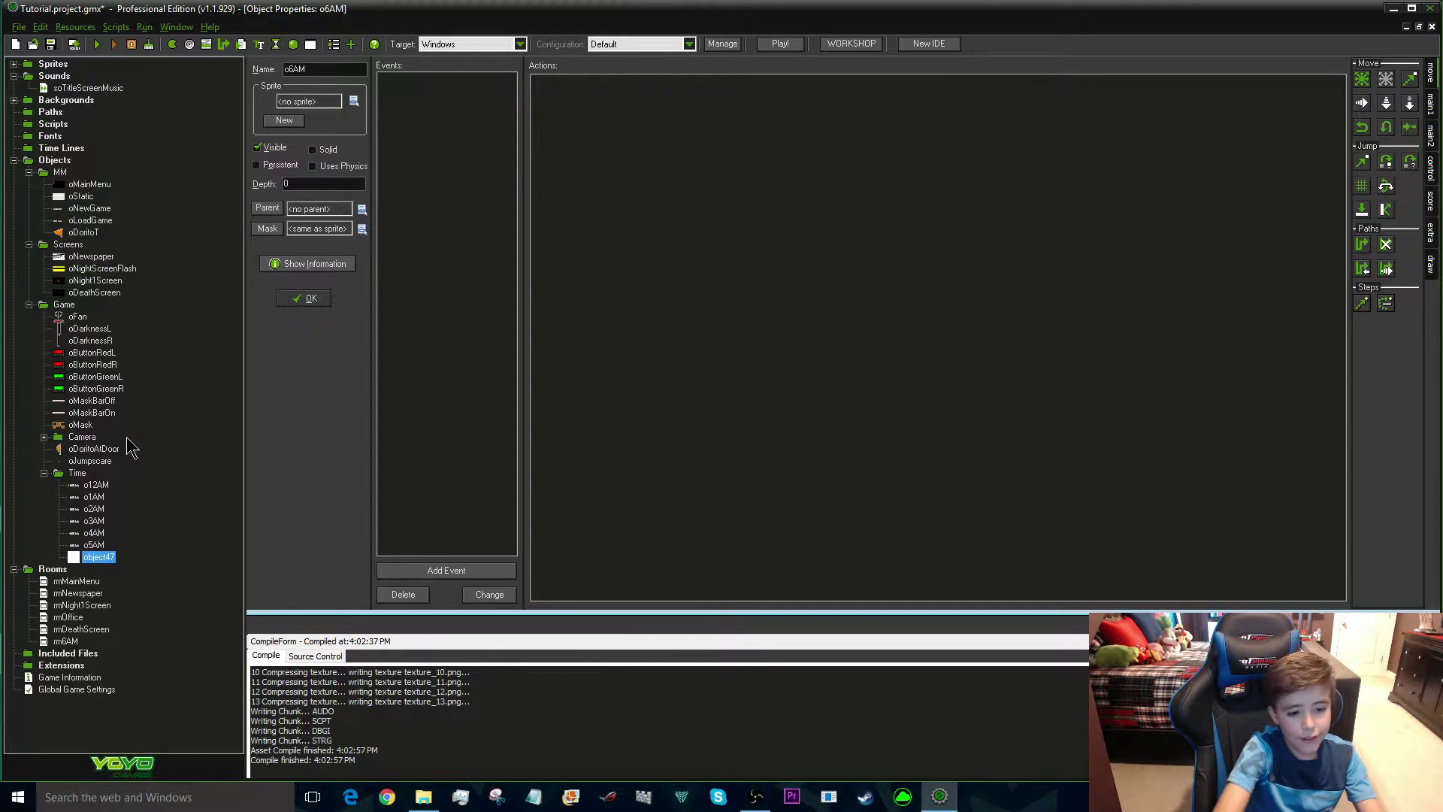
left_click(304, 101)
mouse_move(339, 158)
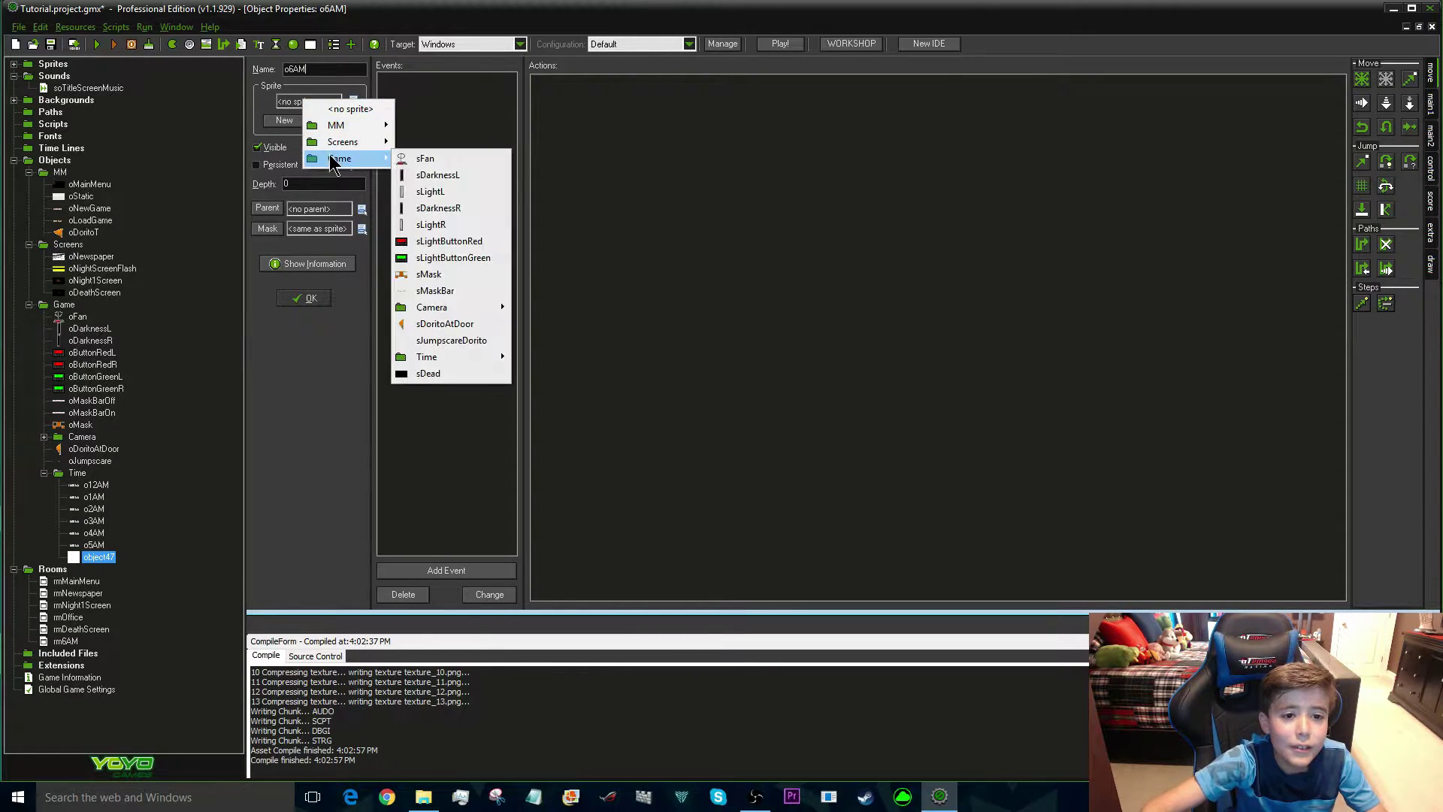
mouse_move(451, 355)
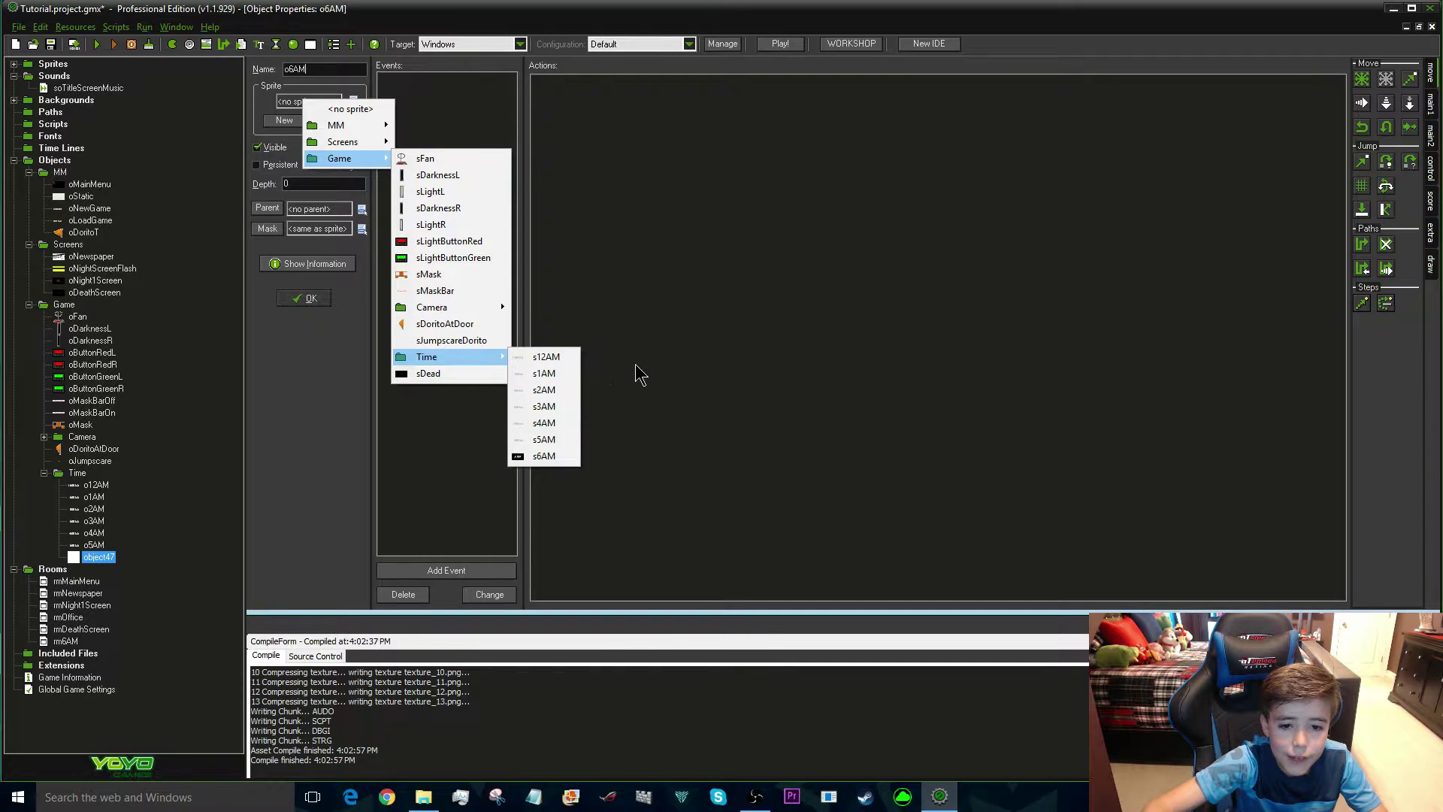
left_click(544, 455)
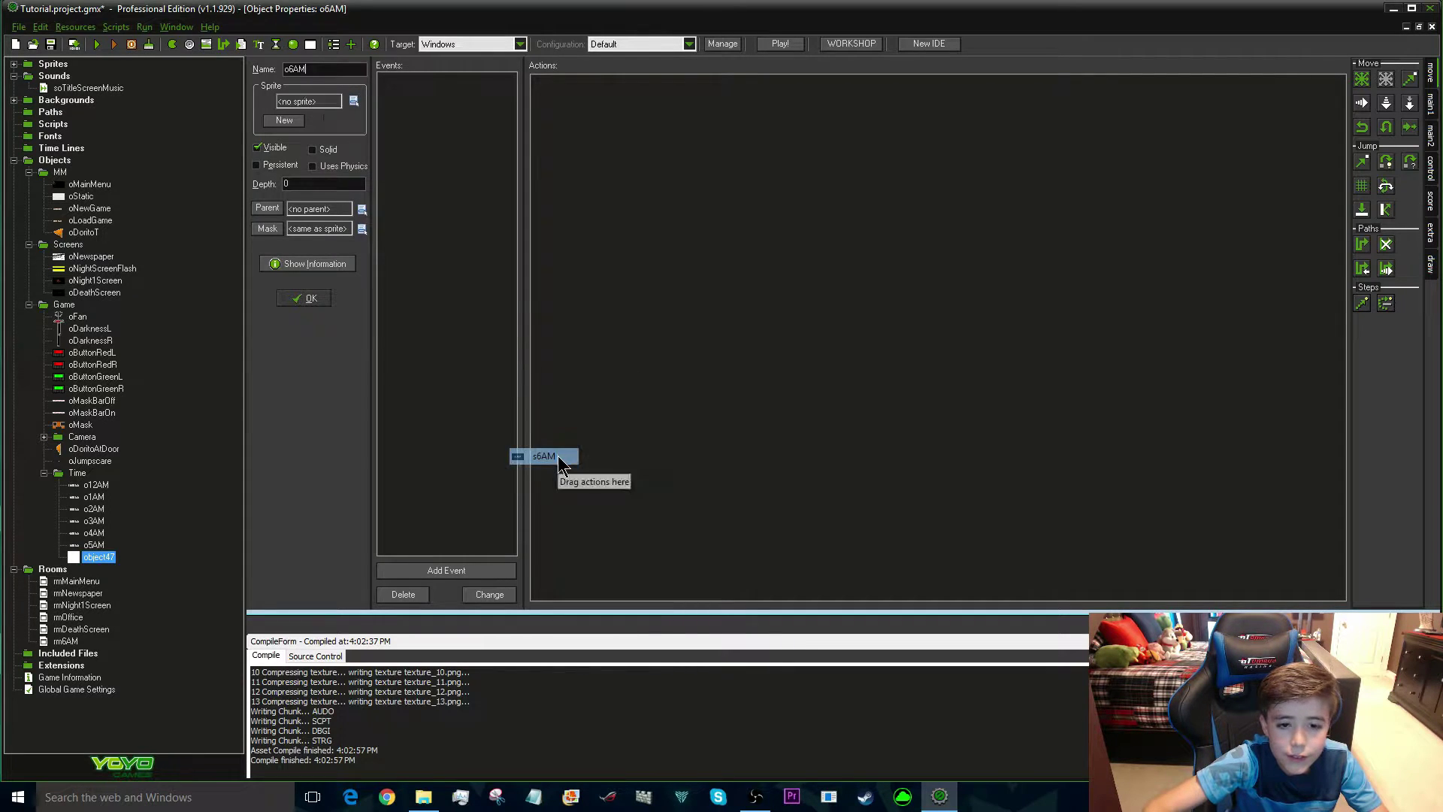
left_click(439, 572)
left_click(677, 317)
Set SixAM to 7 and Alarm 0 to 30, then open o1AM's Alarm 0 for reference
left_click(1431, 102)
left_click(1430, 136)
left_click(1430, 170)
left_click_drag(1361, 254, 1000, 564)
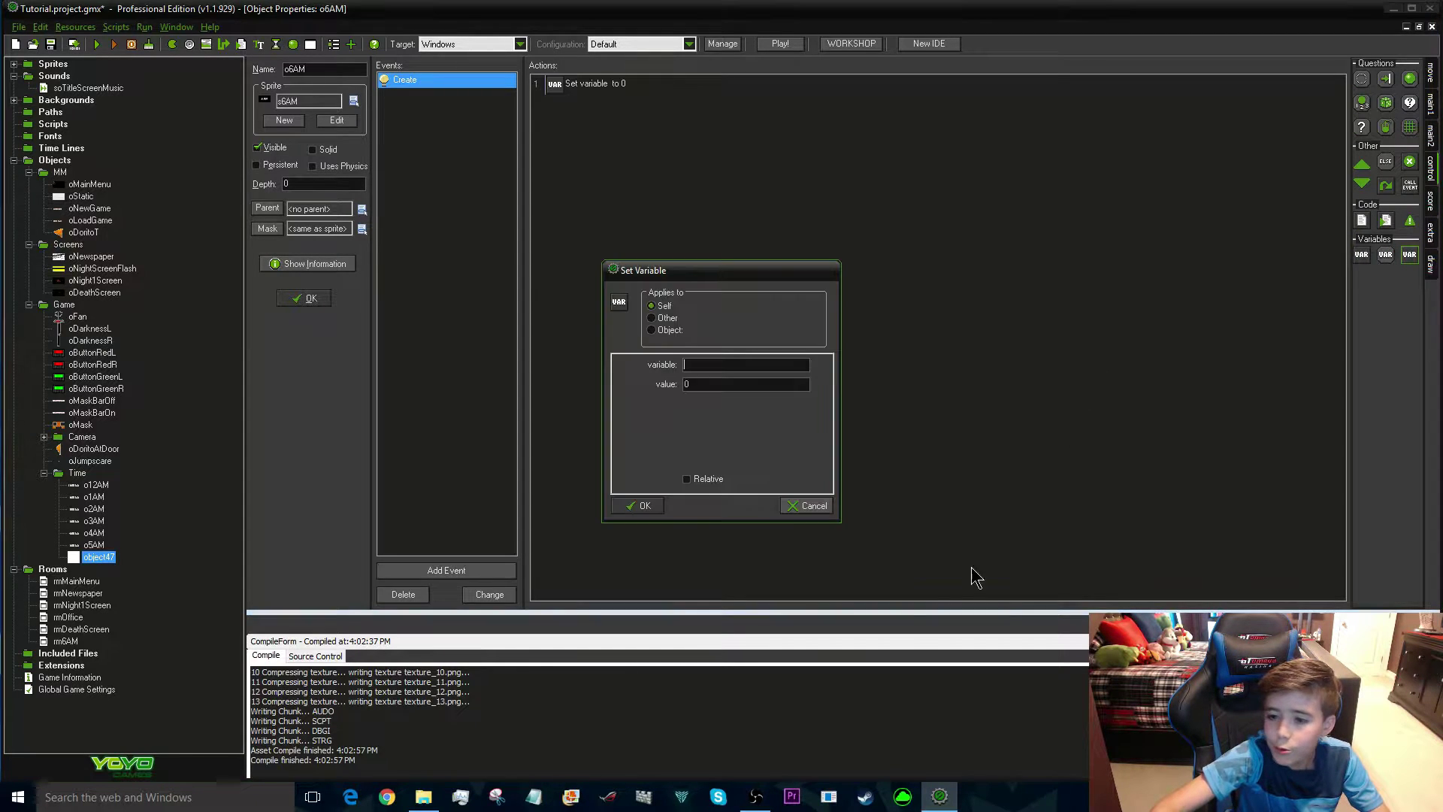
double_click(690, 383)
type("7")
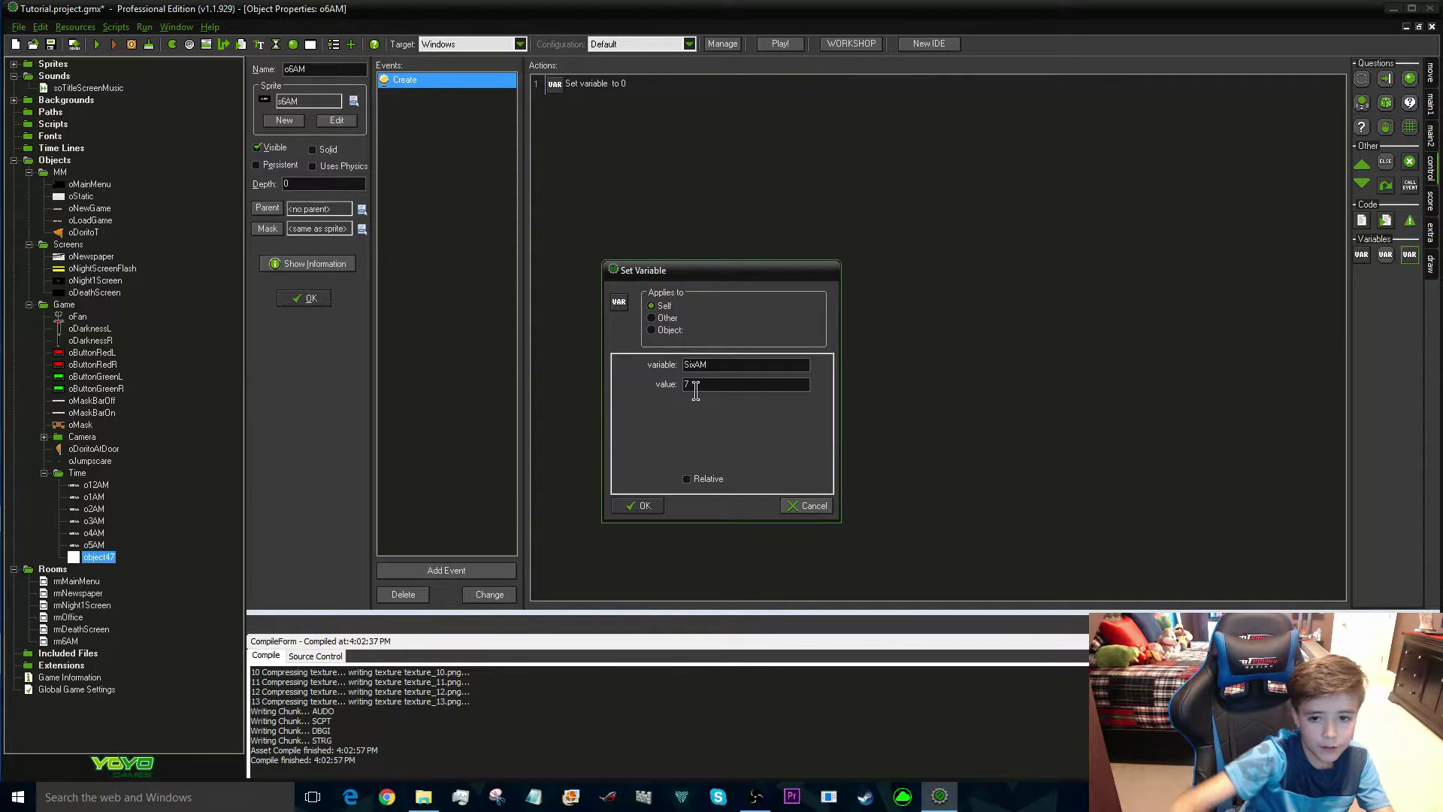
left_click(637, 507)
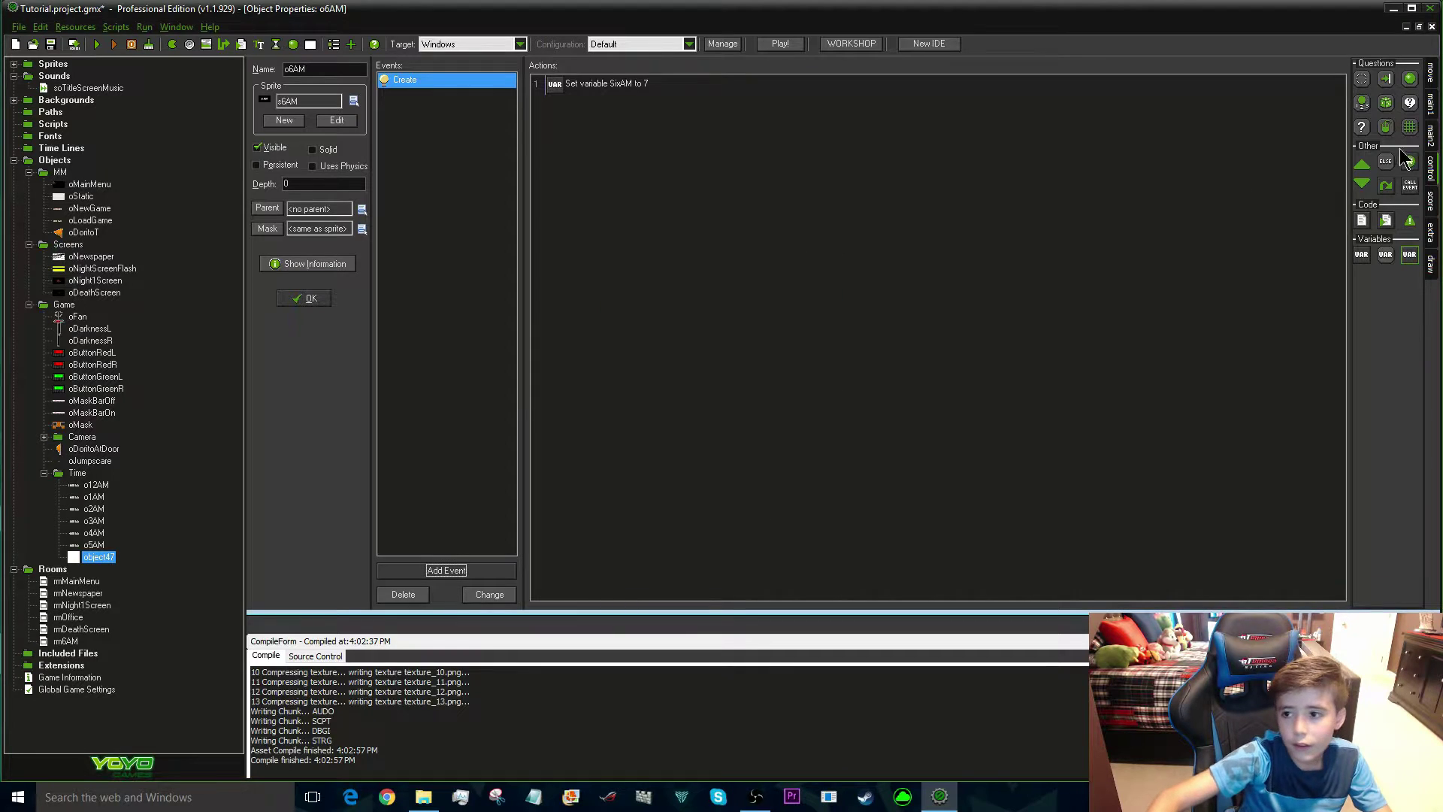
left_click(1431, 135)
left_click_drag(874, 351, 872, 352)
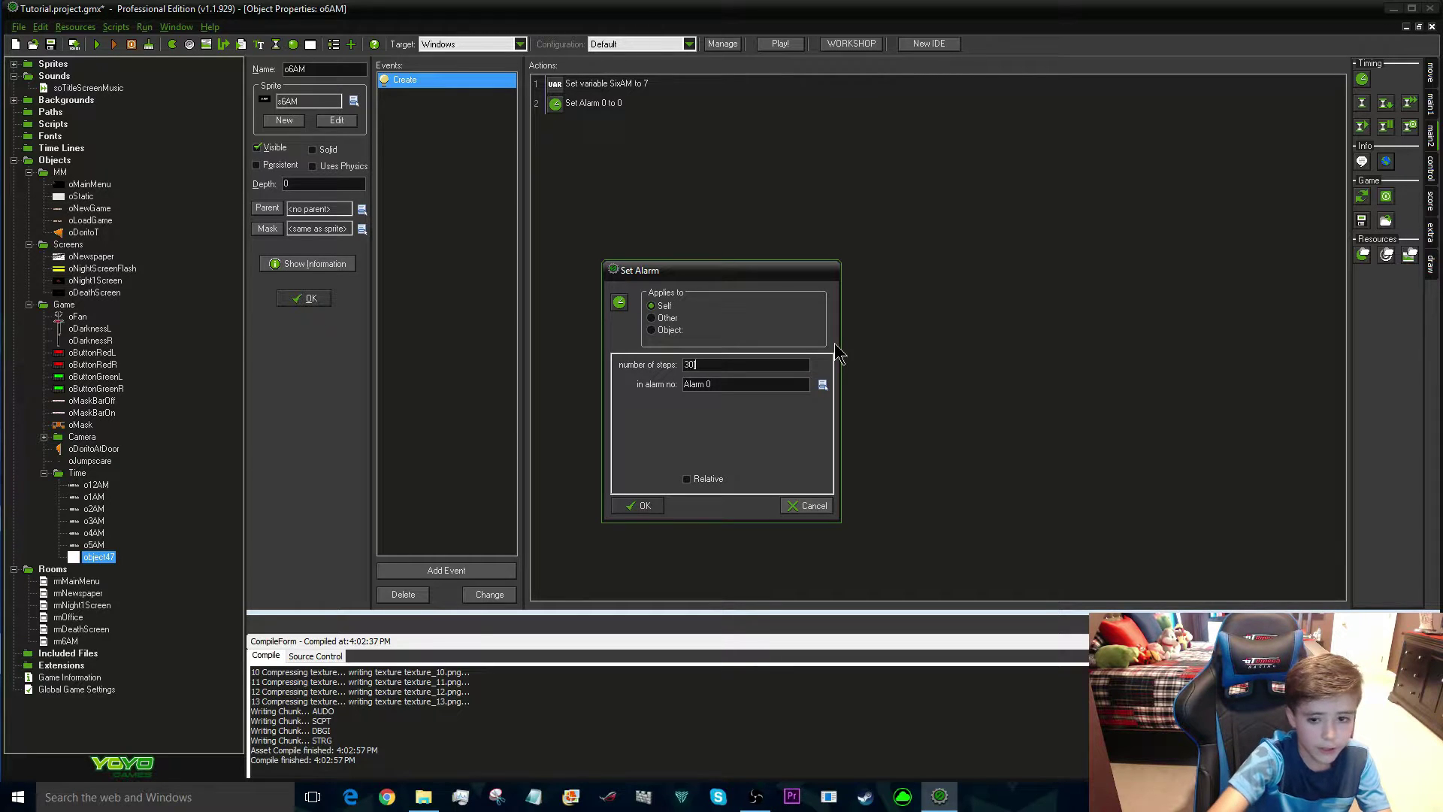
key("Return")
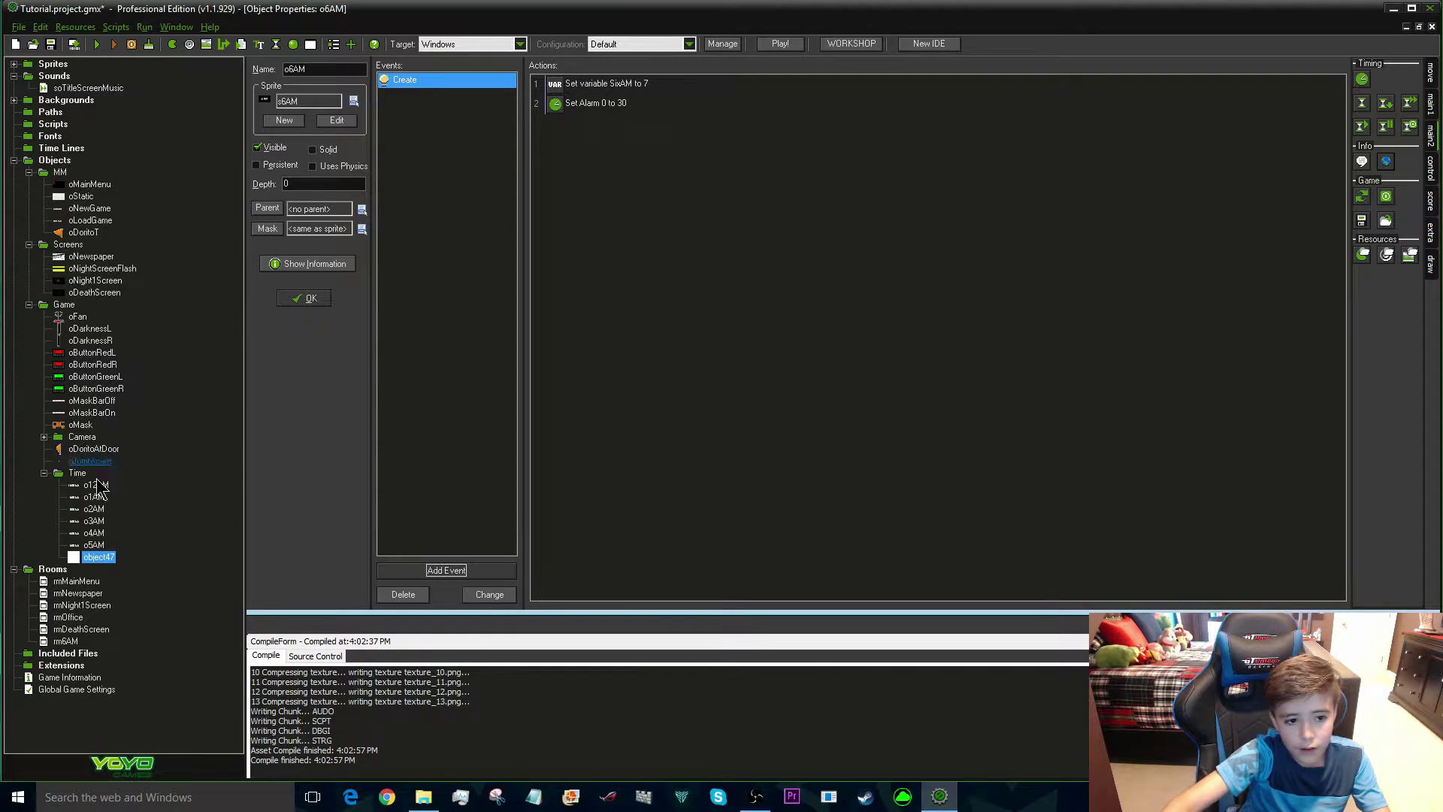
double_click(88, 499)
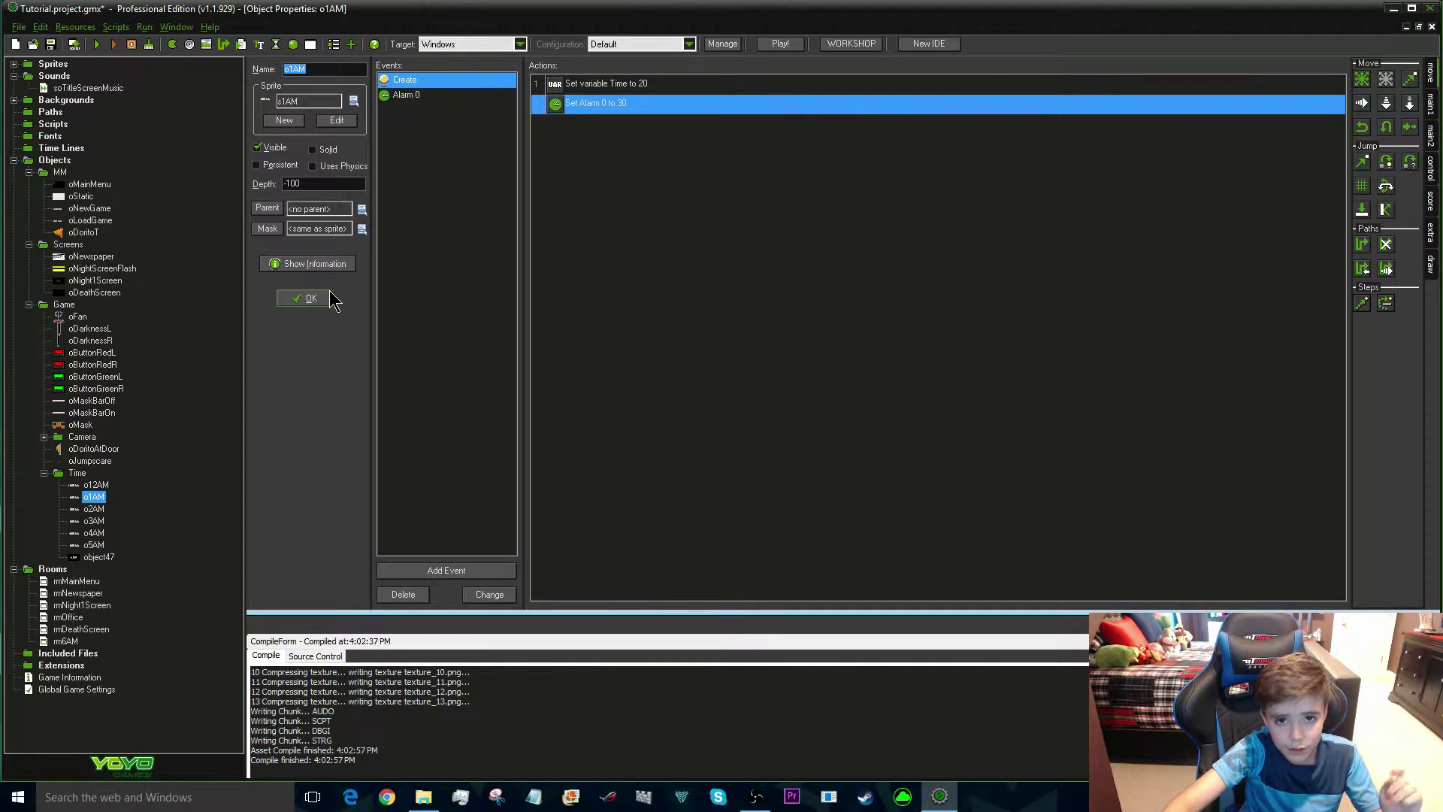
left_click(439, 96)
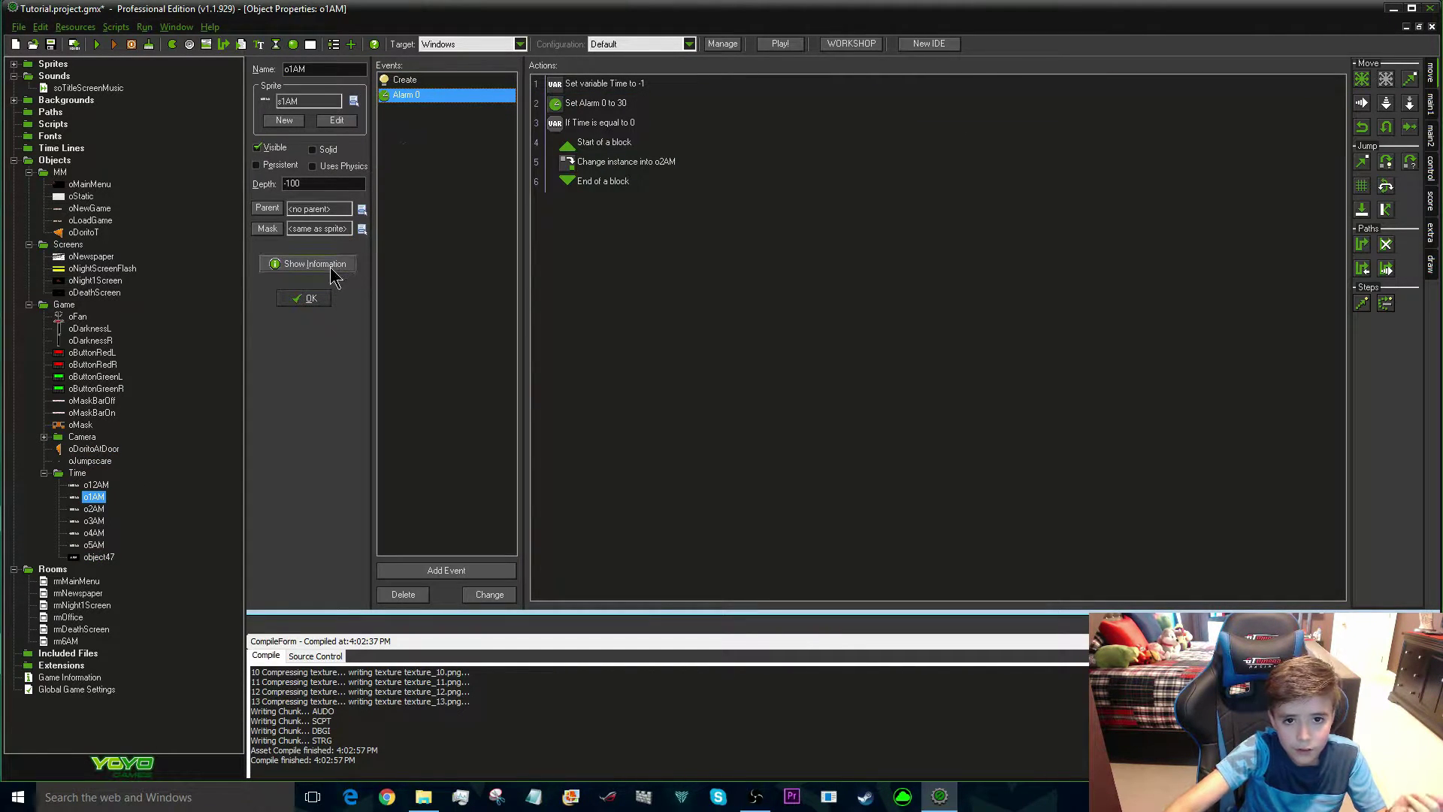